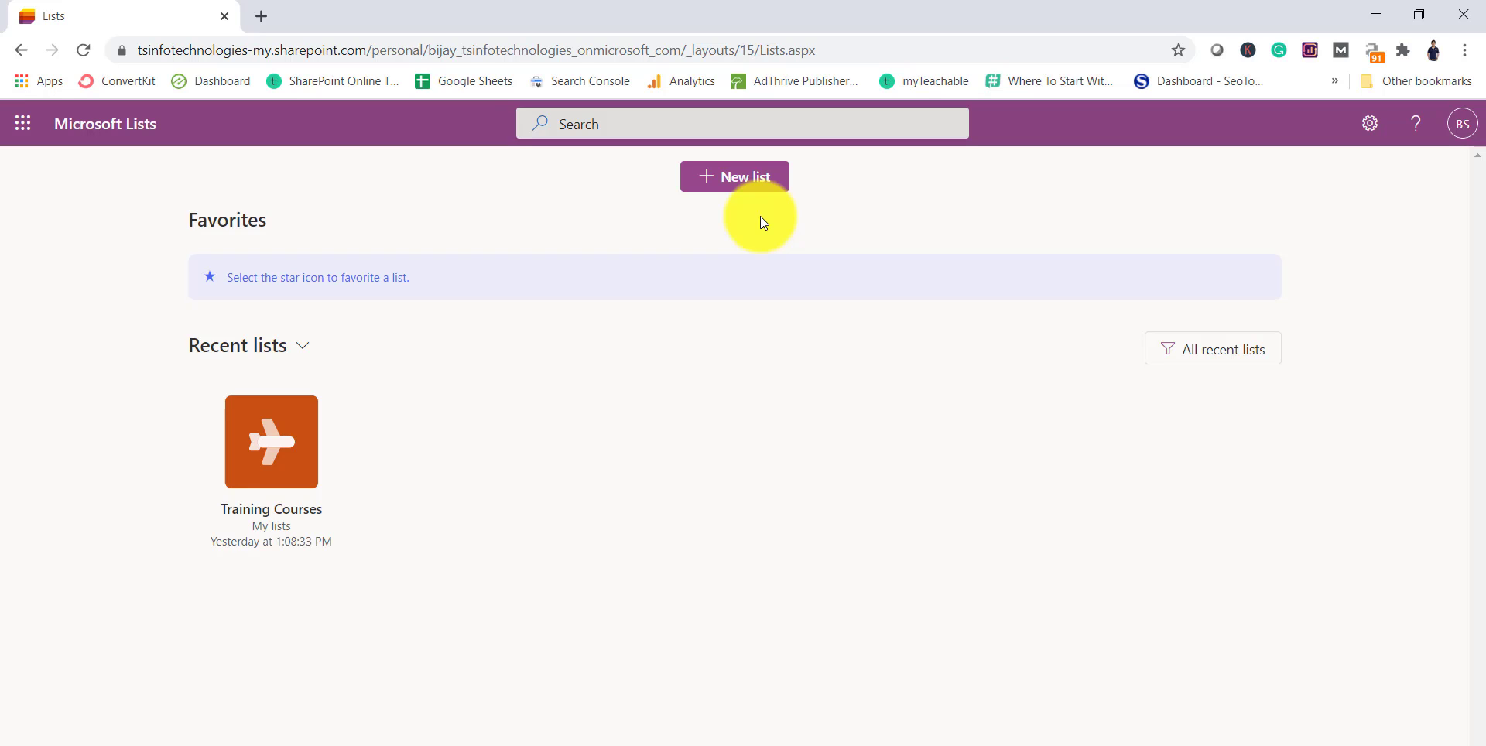
# Step: Create a blank list named Courses with the green color and light bulb icon, saved to My lists
pyautogui.click(740, 188)
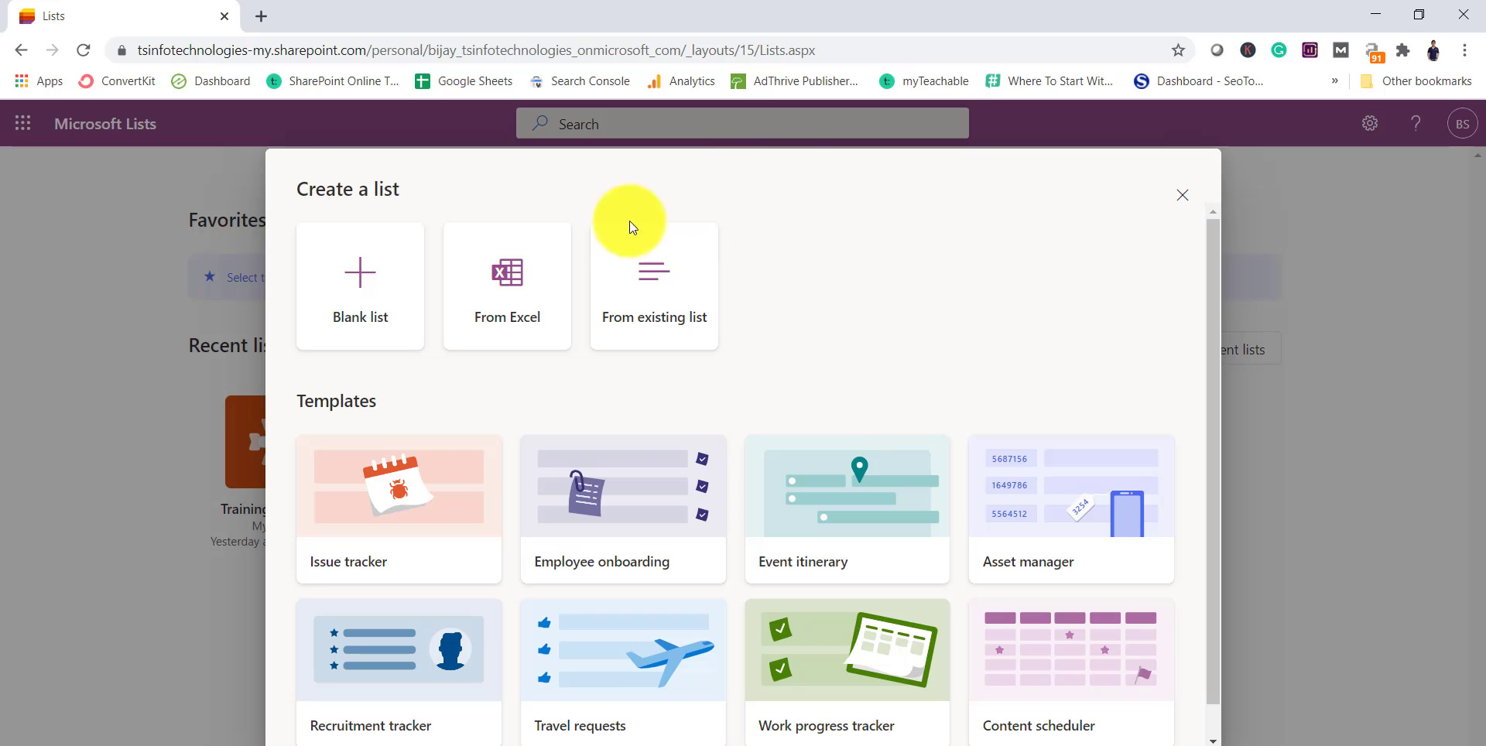
pyautogui.click(350, 313)
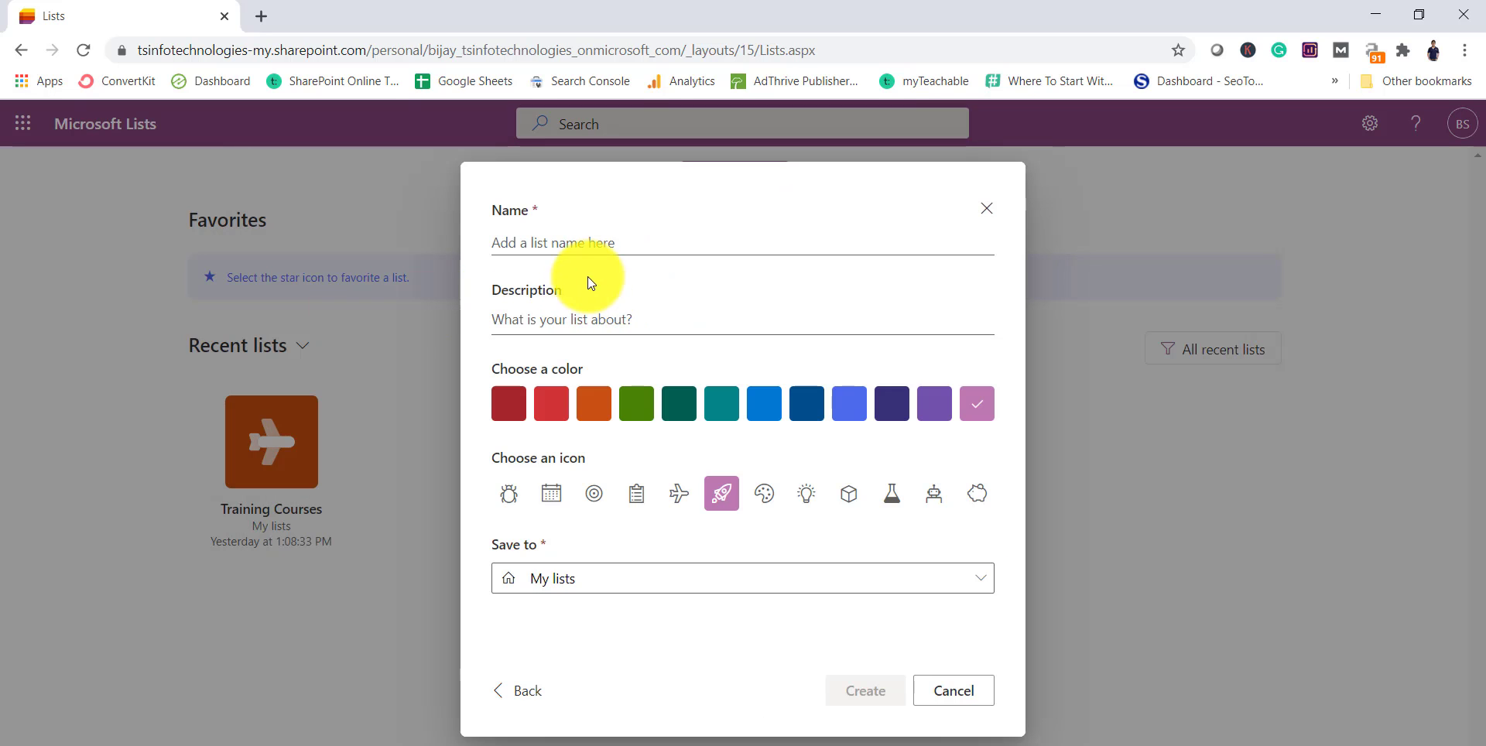
pyautogui.click(573, 247)
pyautogui.write('Courses')
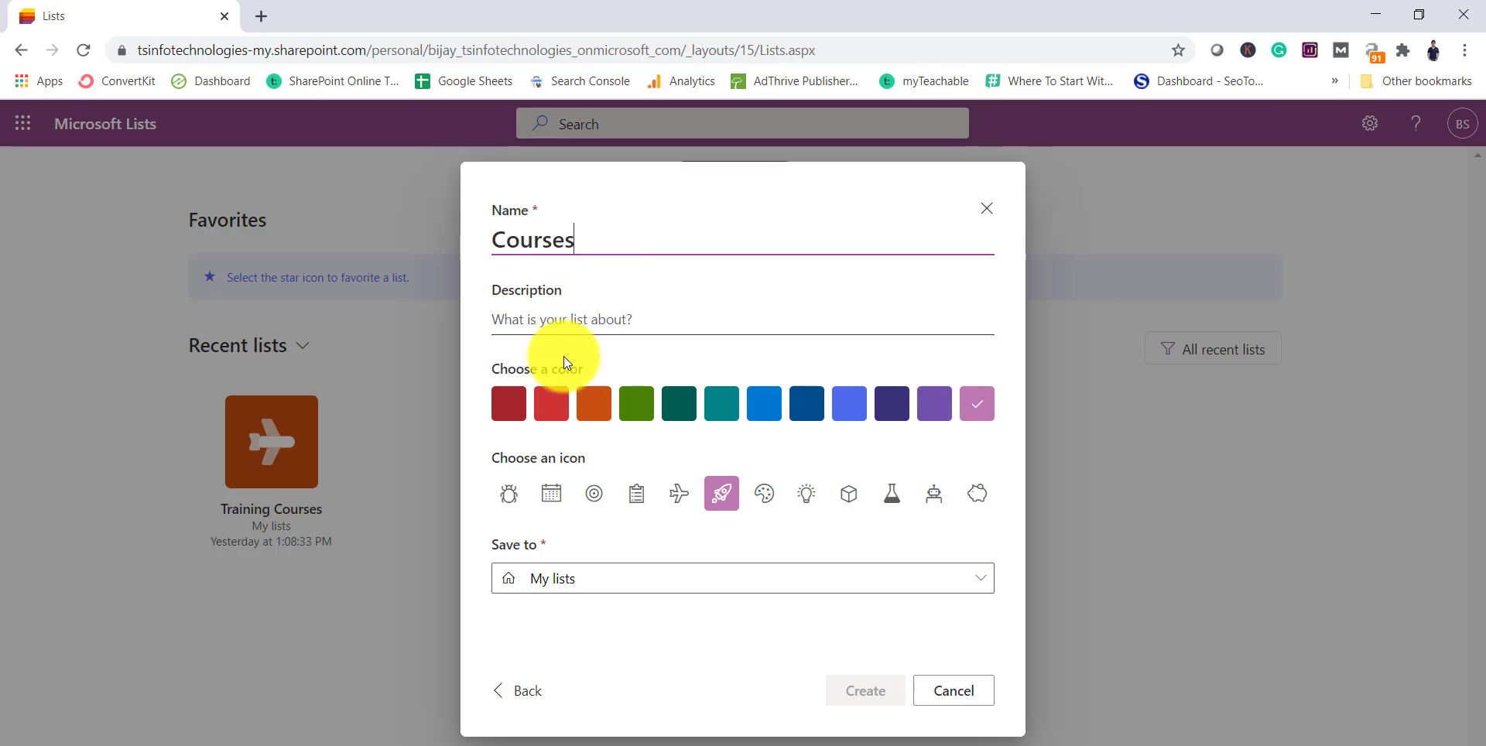
pyautogui.click(636, 403)
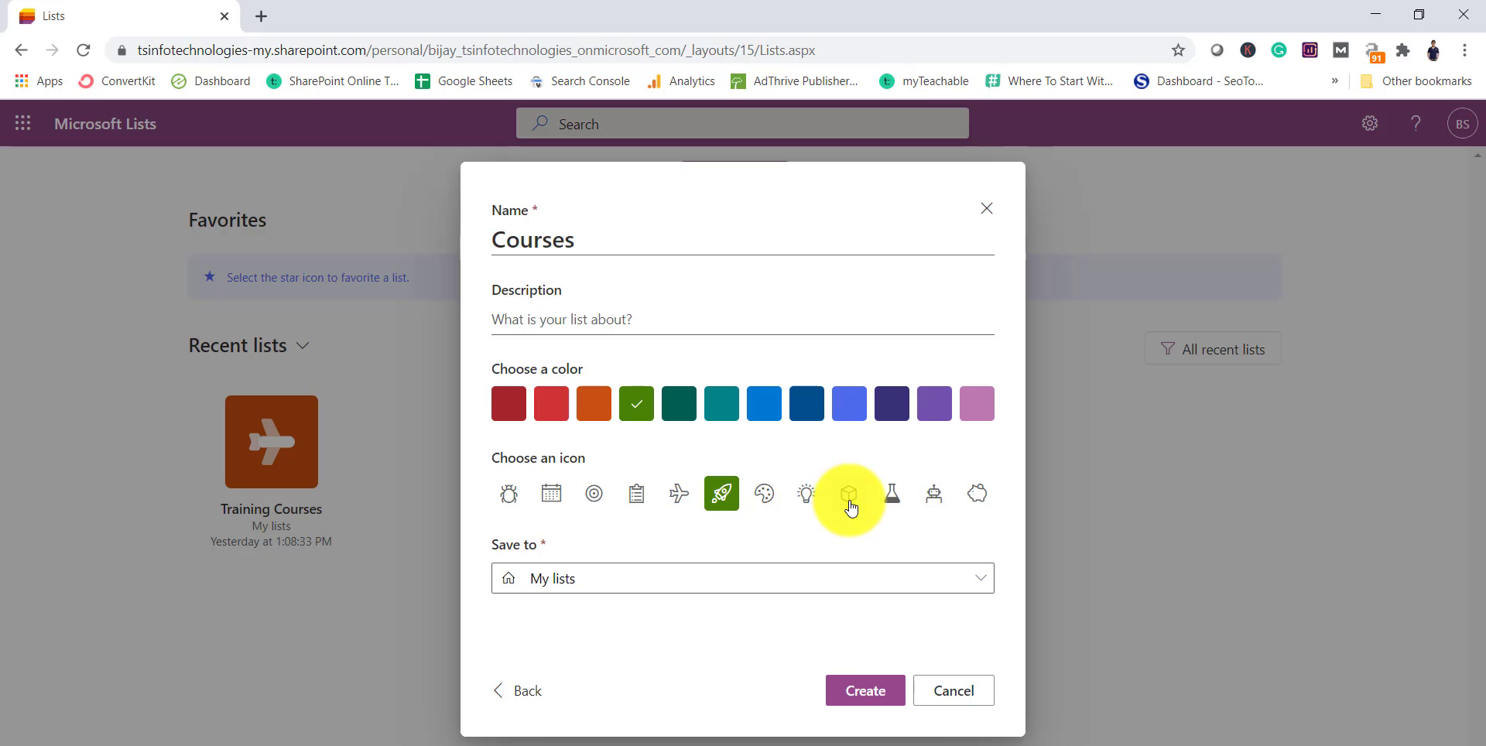
pyautogui.click(808, 495)
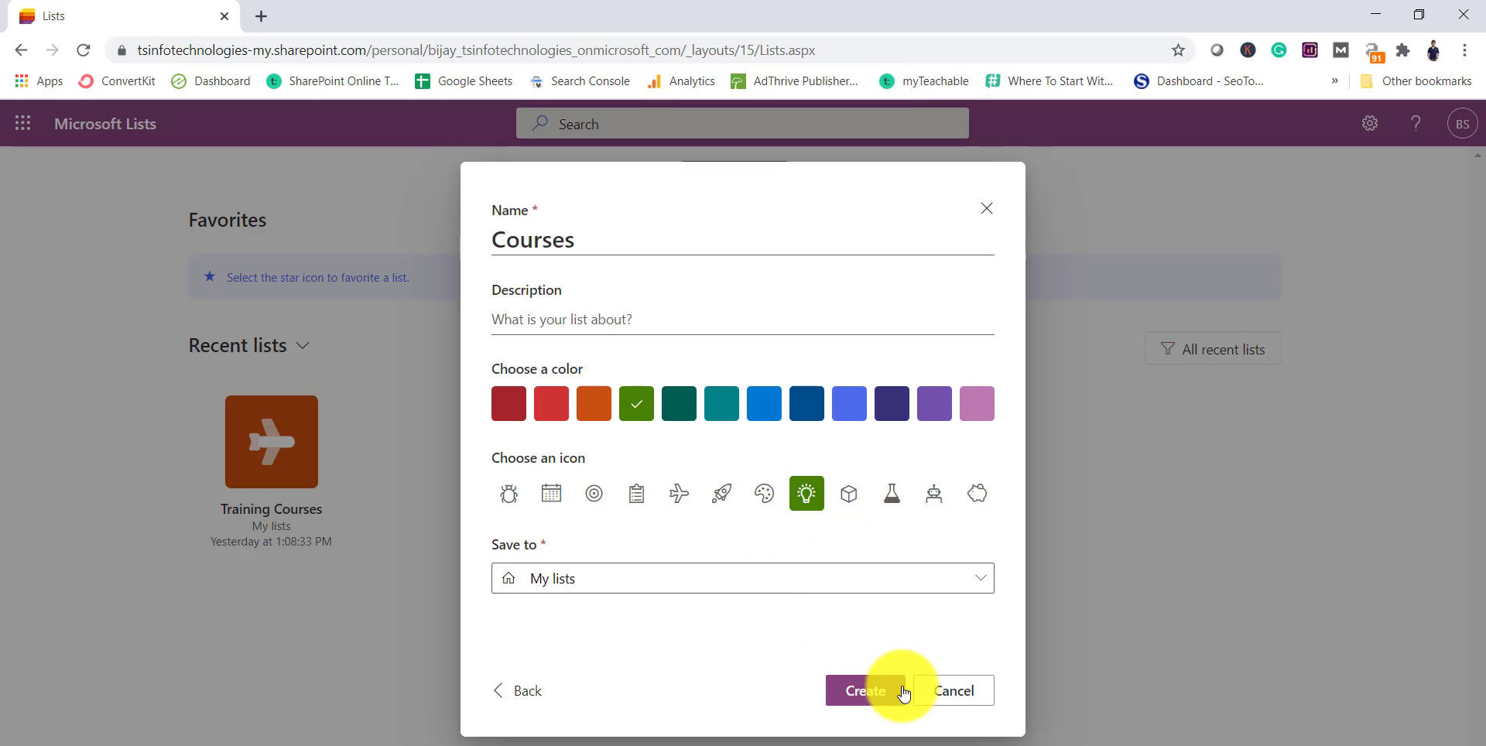
pyautogui.click(871, 691)
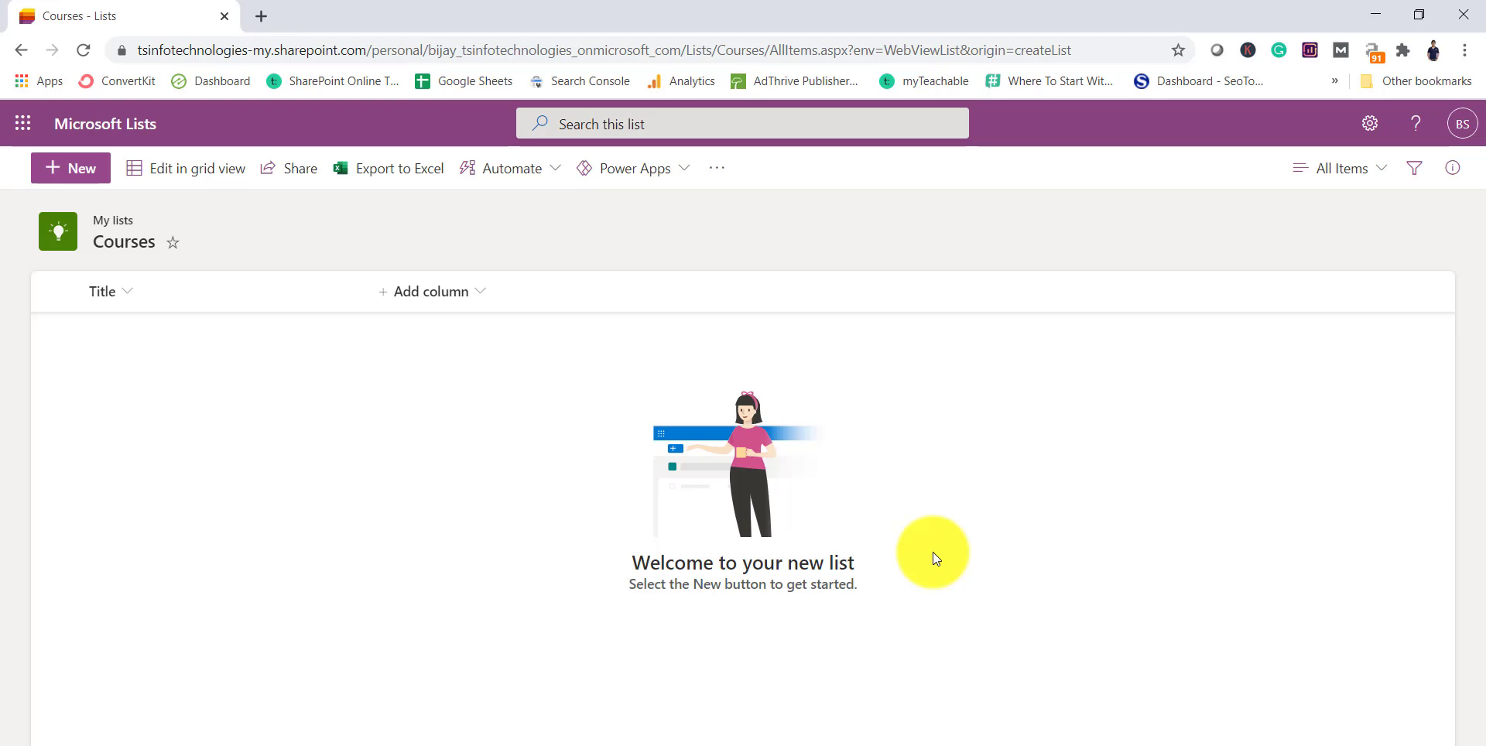
# Step: Rename the Title column to Course Name
pyautogui.click(123, 302)
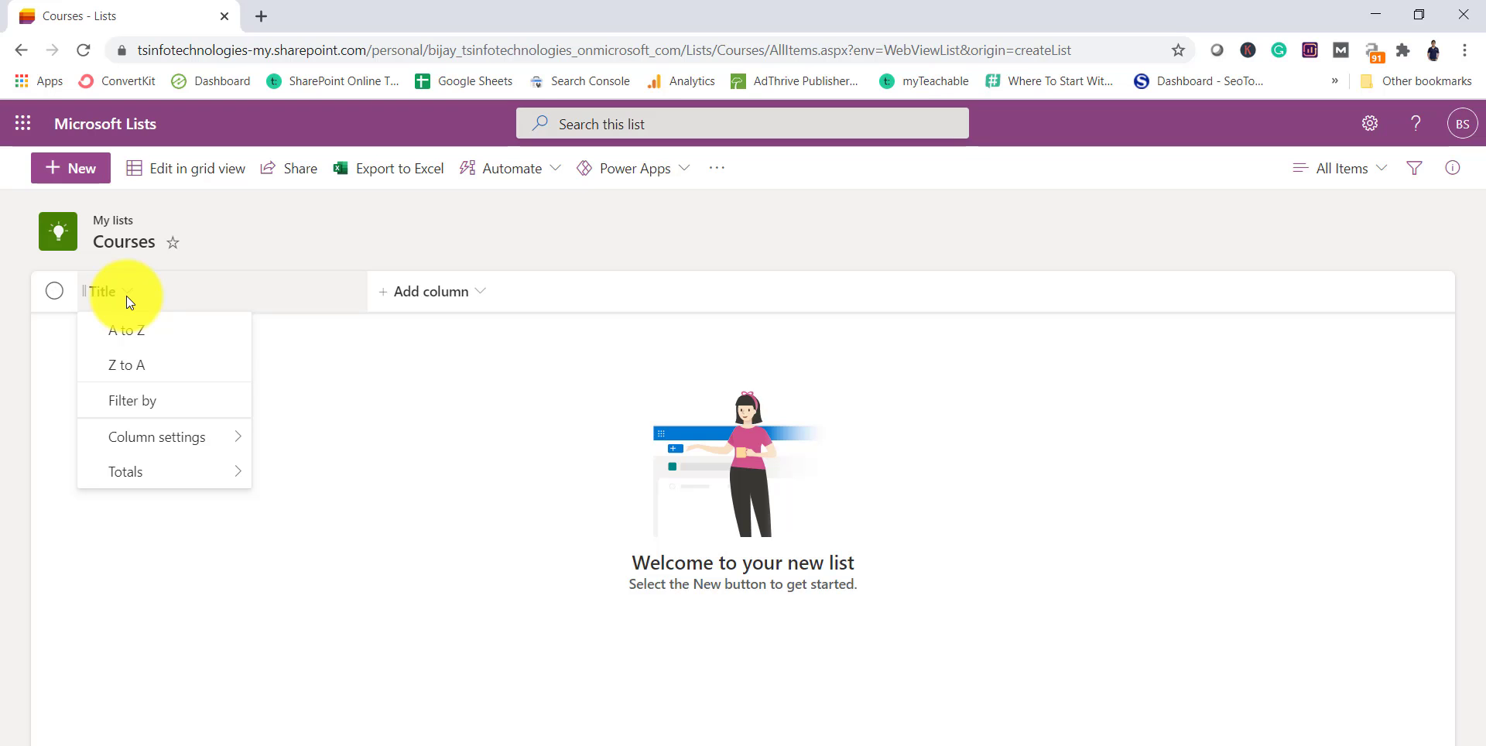
pyautogui.moveTo(189, 449)
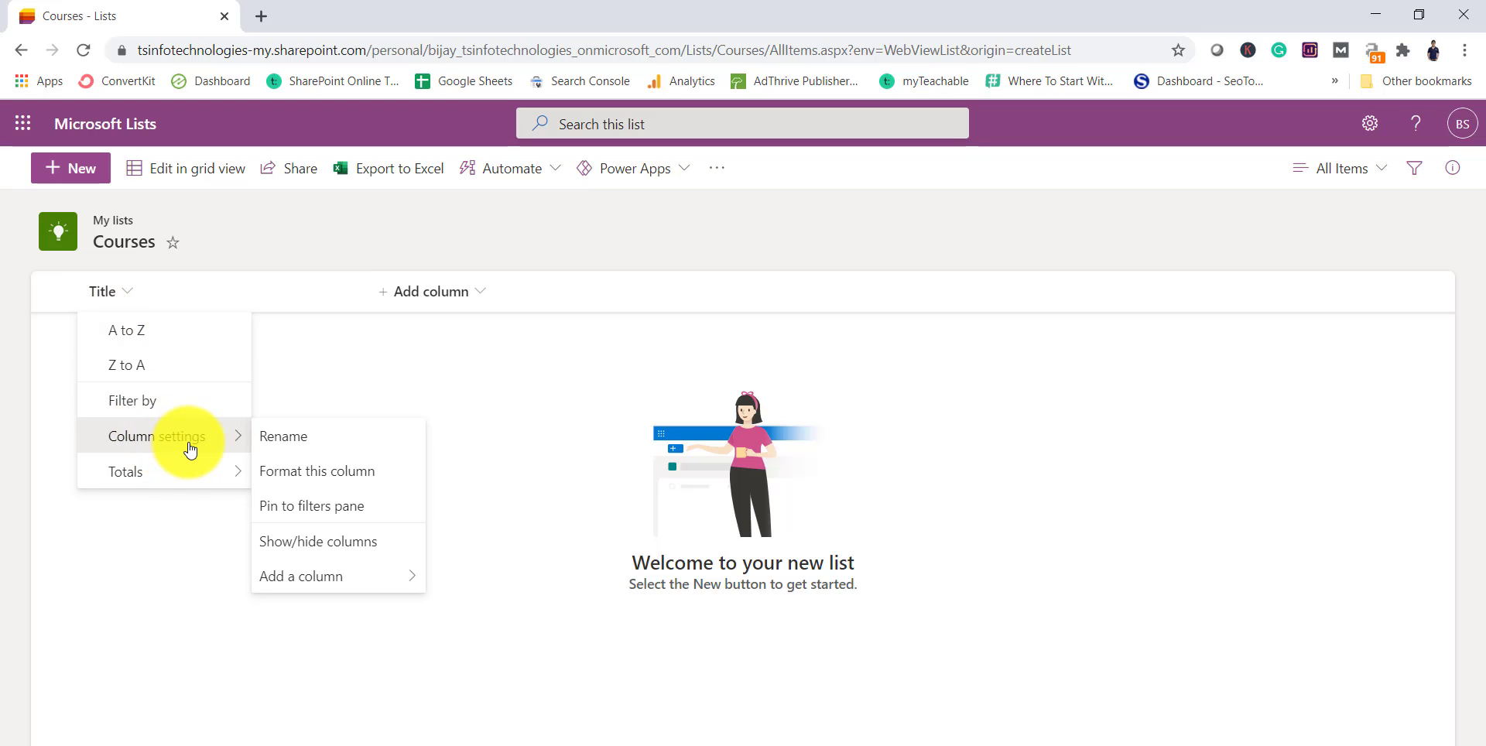
pyautogui.click(291, 438)
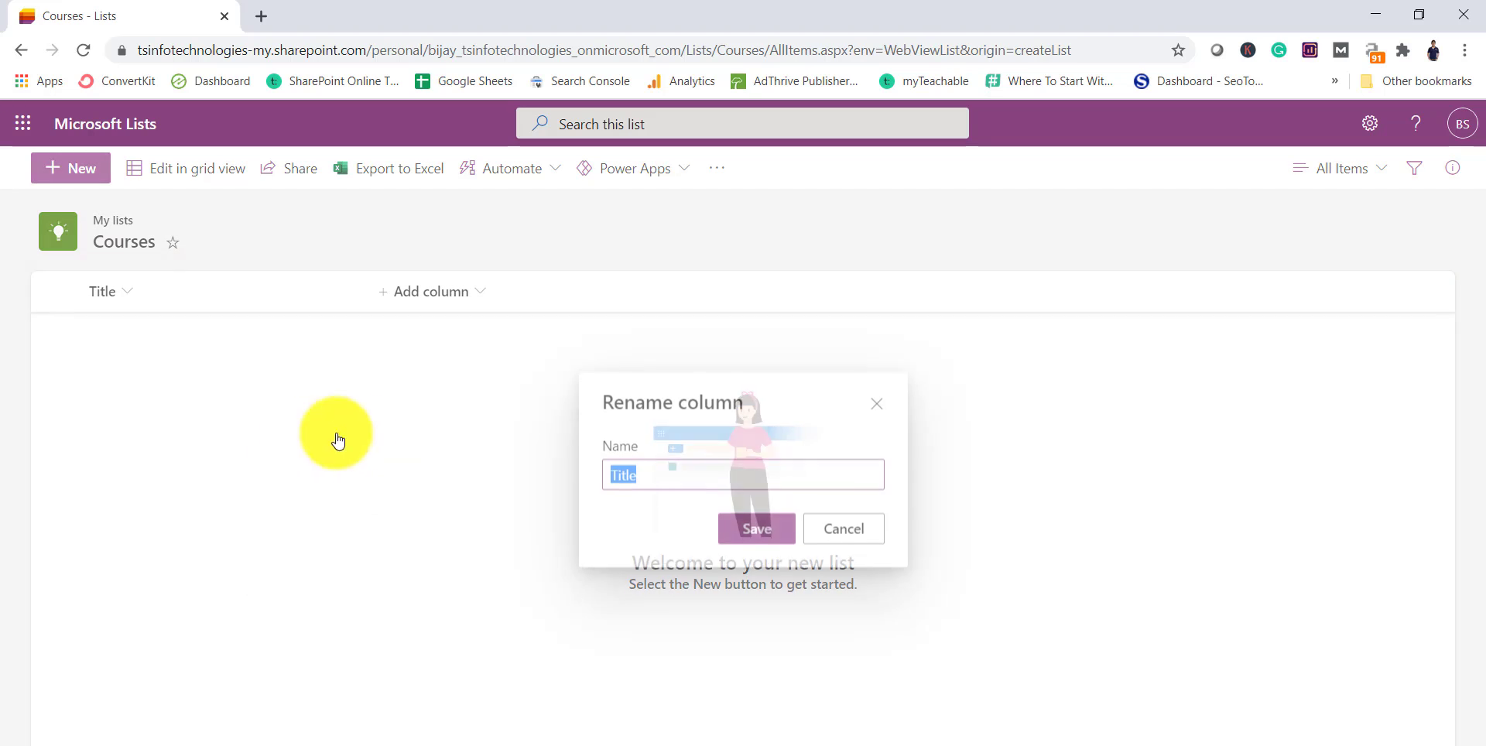
pyautogui.write('Co')
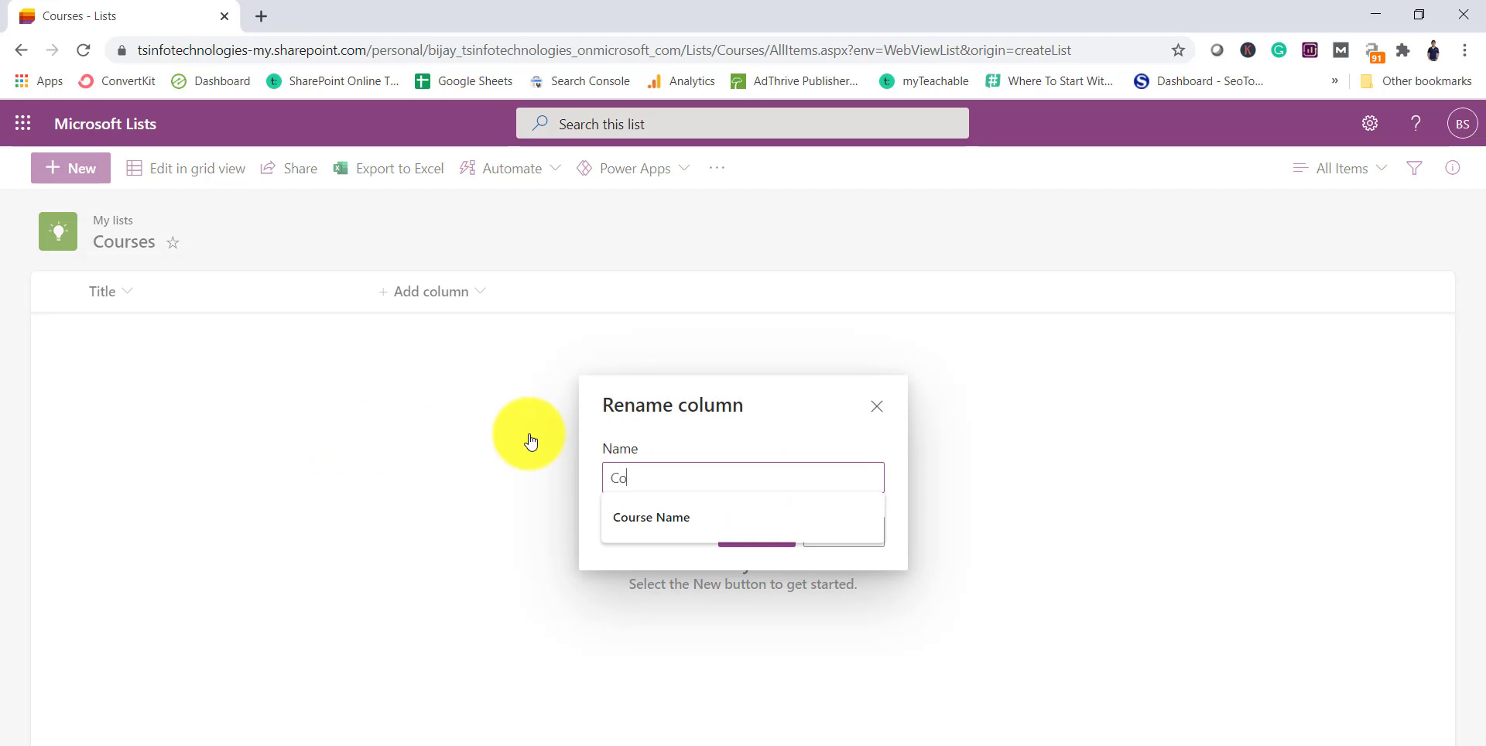
pyautogui.write('urse Nae\\')
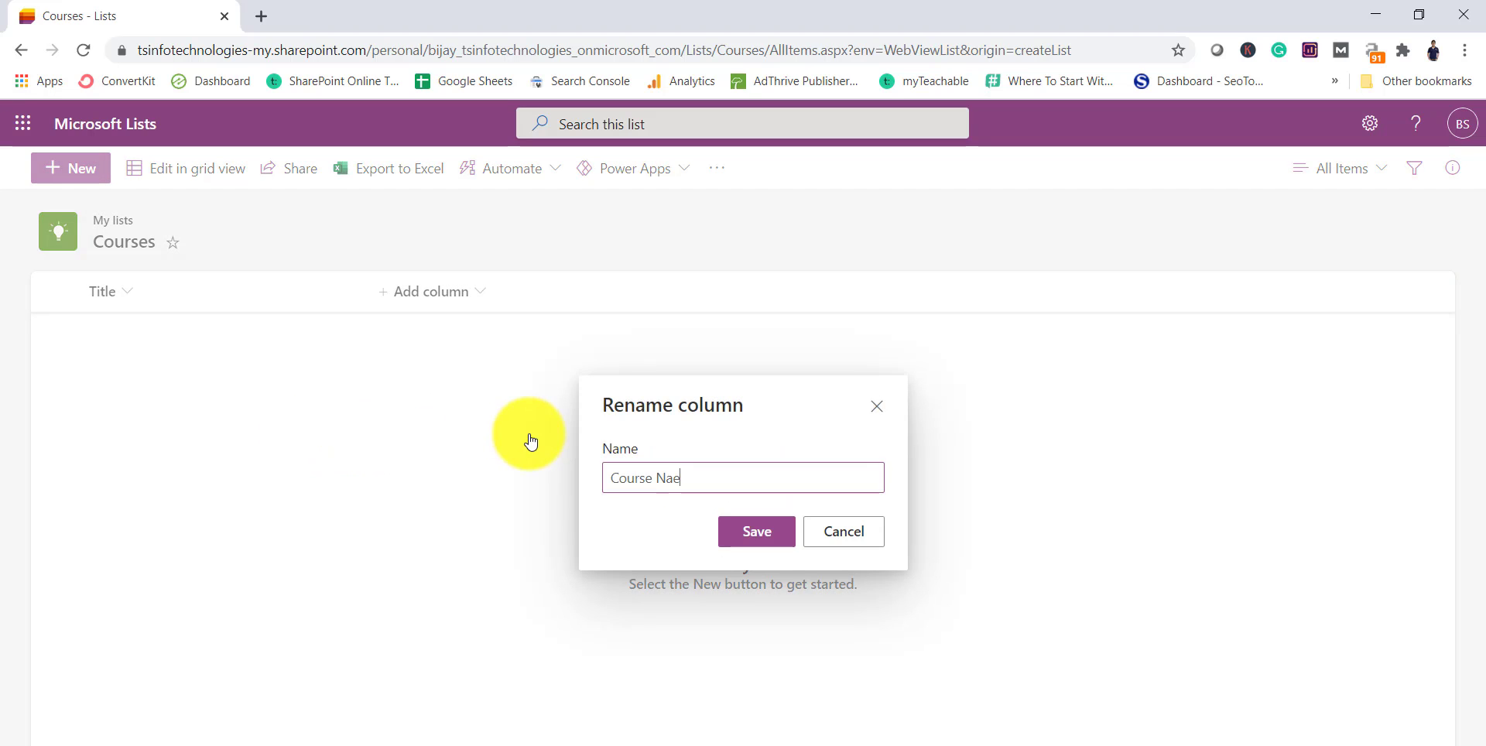
pyautogui.press('BackSpace')
pyautogui.press('BackSpace')
pyautogui.write('me')
pyautogui.click(735, 532)
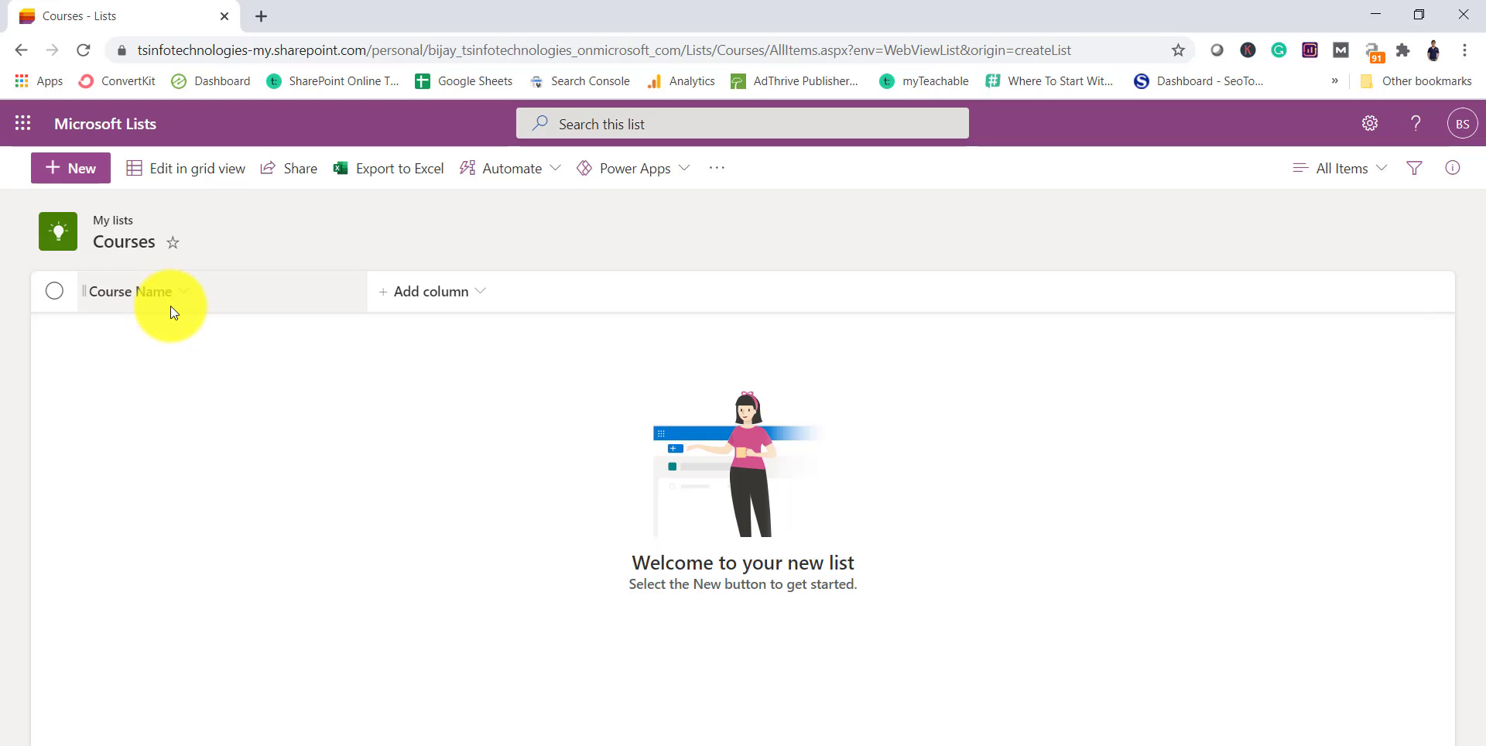
# Step: Start a new Choice column in the Courses list and name it Status
pyautogui.click(425, 293)
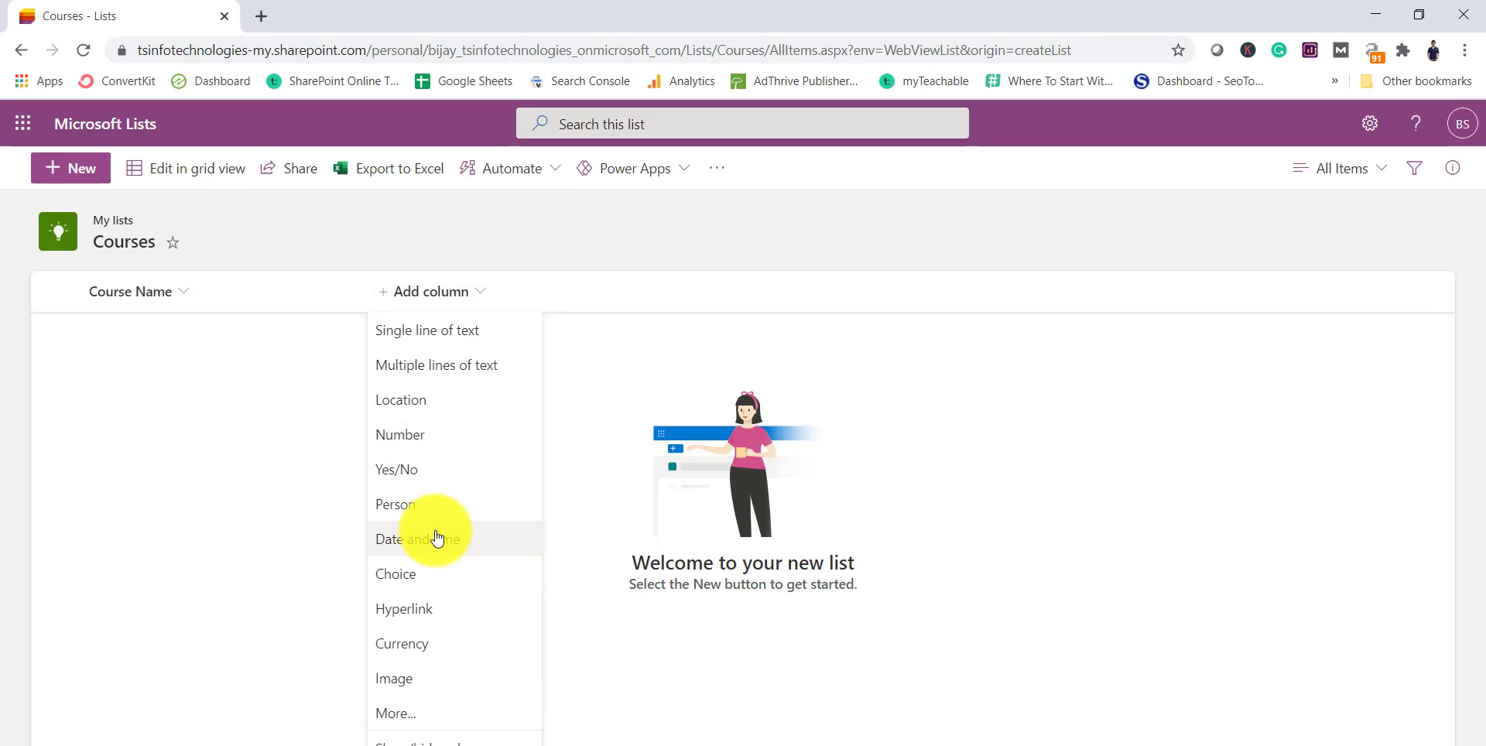
pyautogui.click(425, 573)
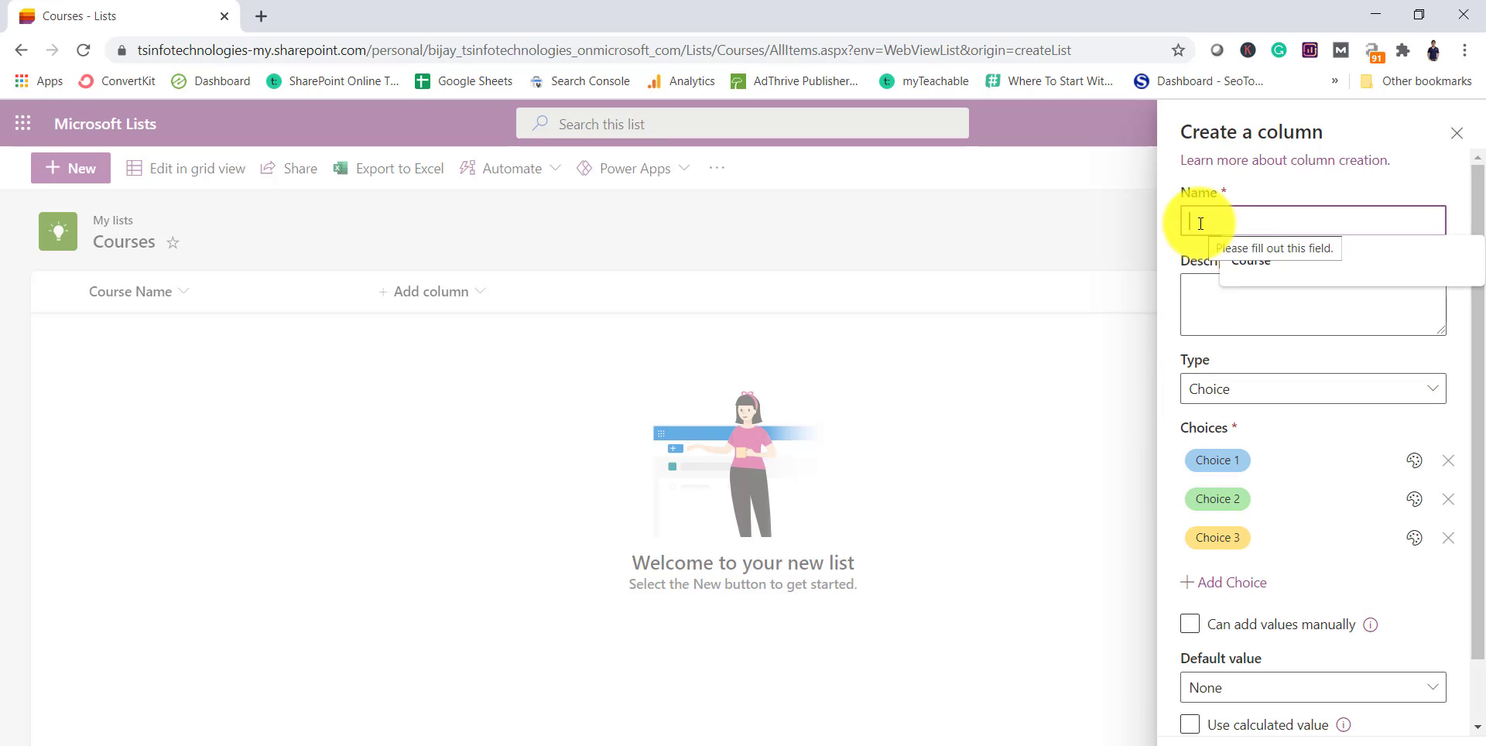
pyautogui.write('S')
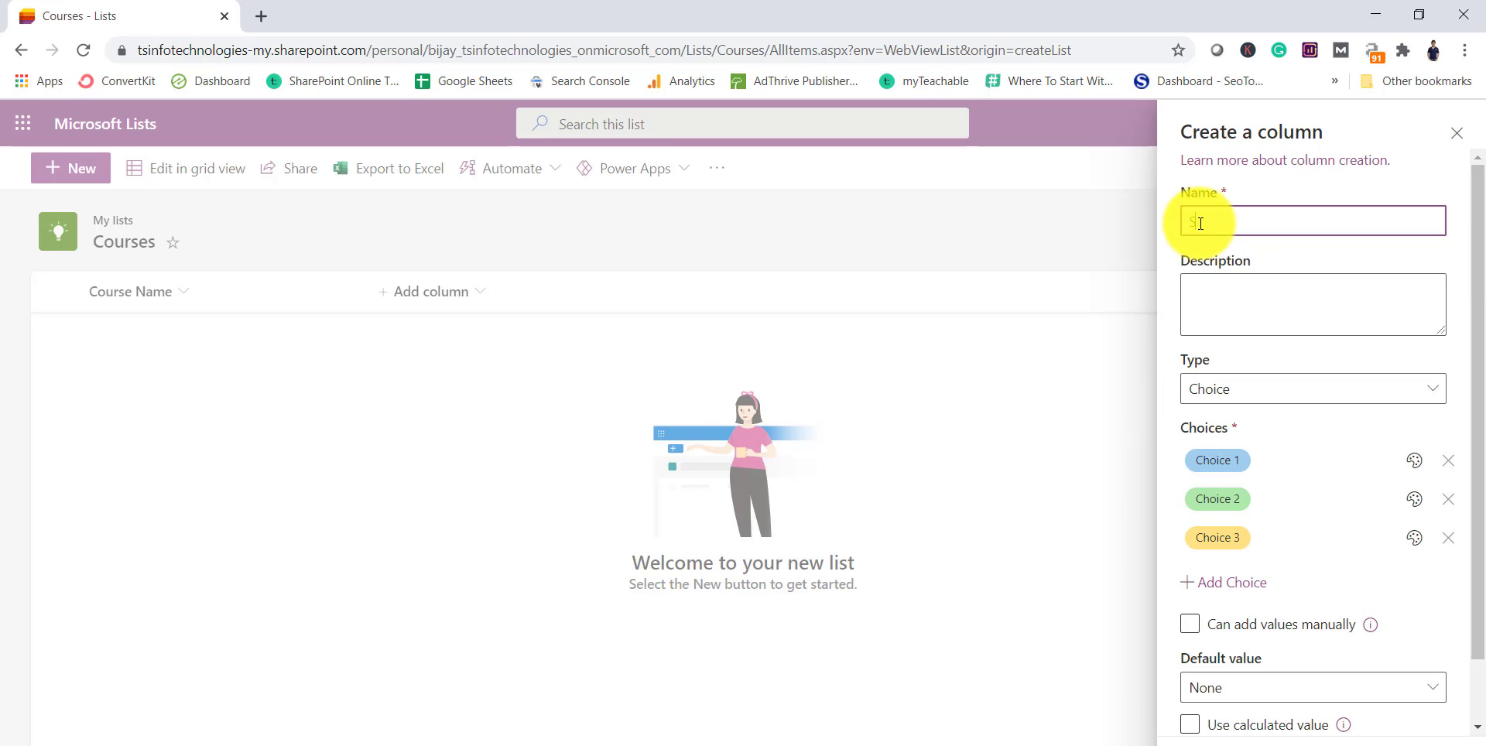
pyautogui.write('tatus')
pyautogui.click(1267, 300)
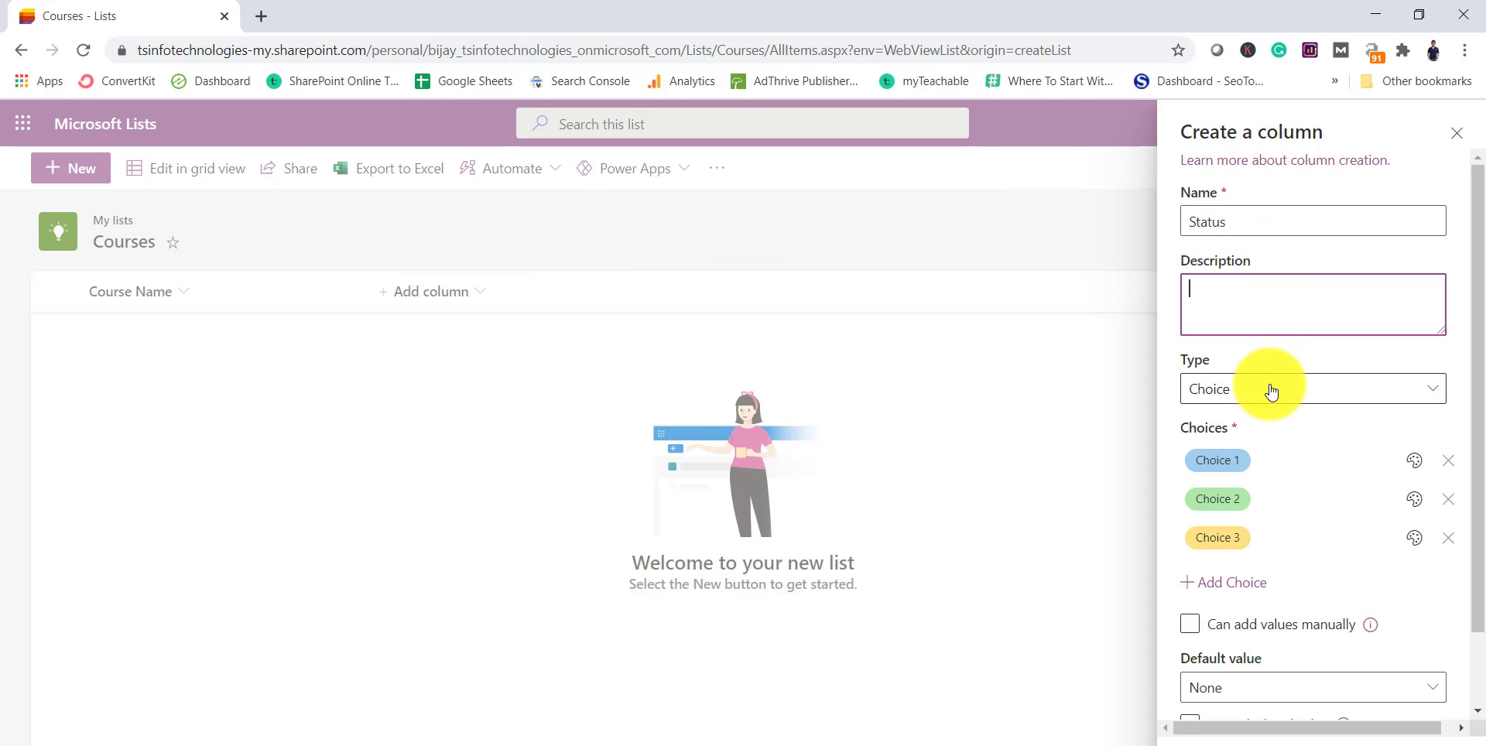
# Step: Name the three choices of the Status column Completed, Inprogress and Not Started
pyautogui.click(1261, 460)
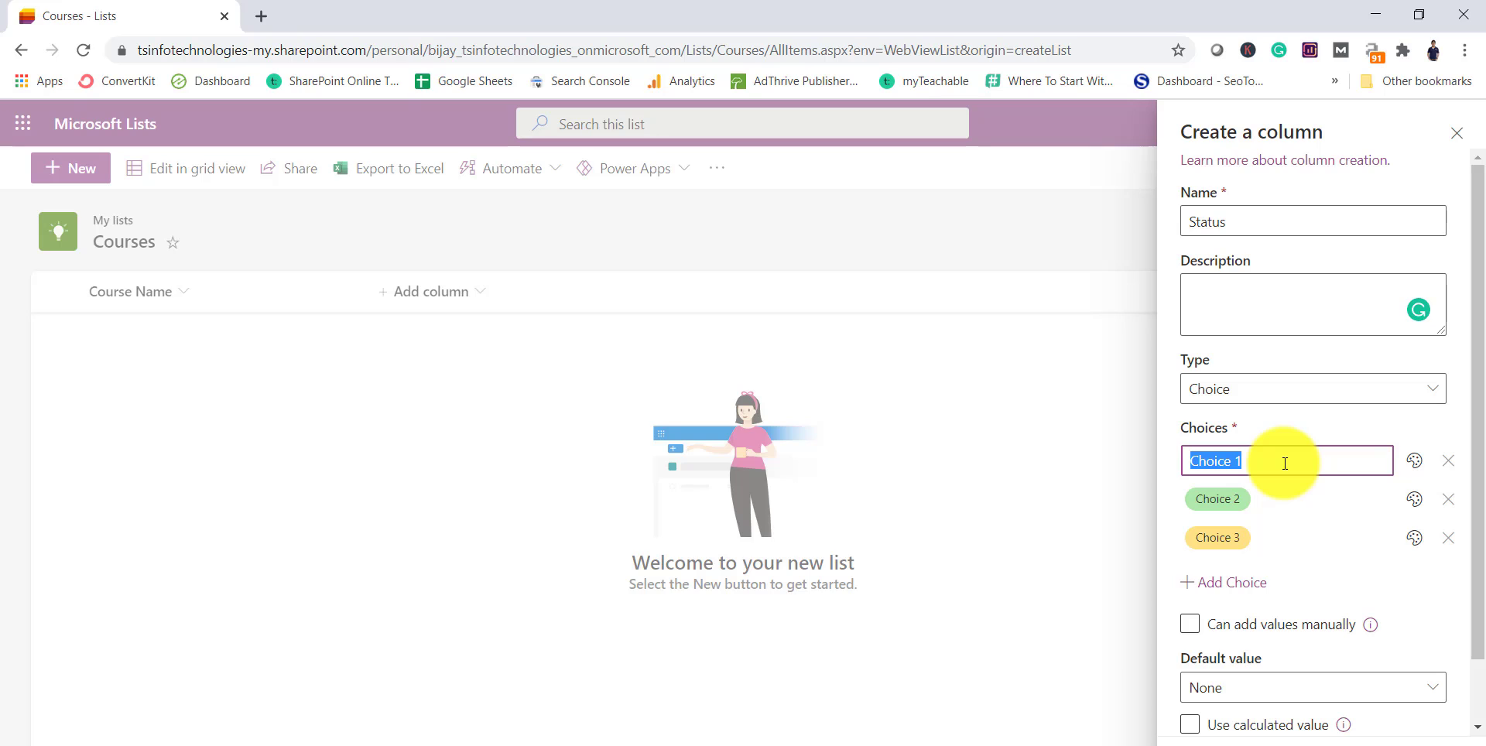
pyautogui.write('Completed')
pyautogui.click(1252, 500)
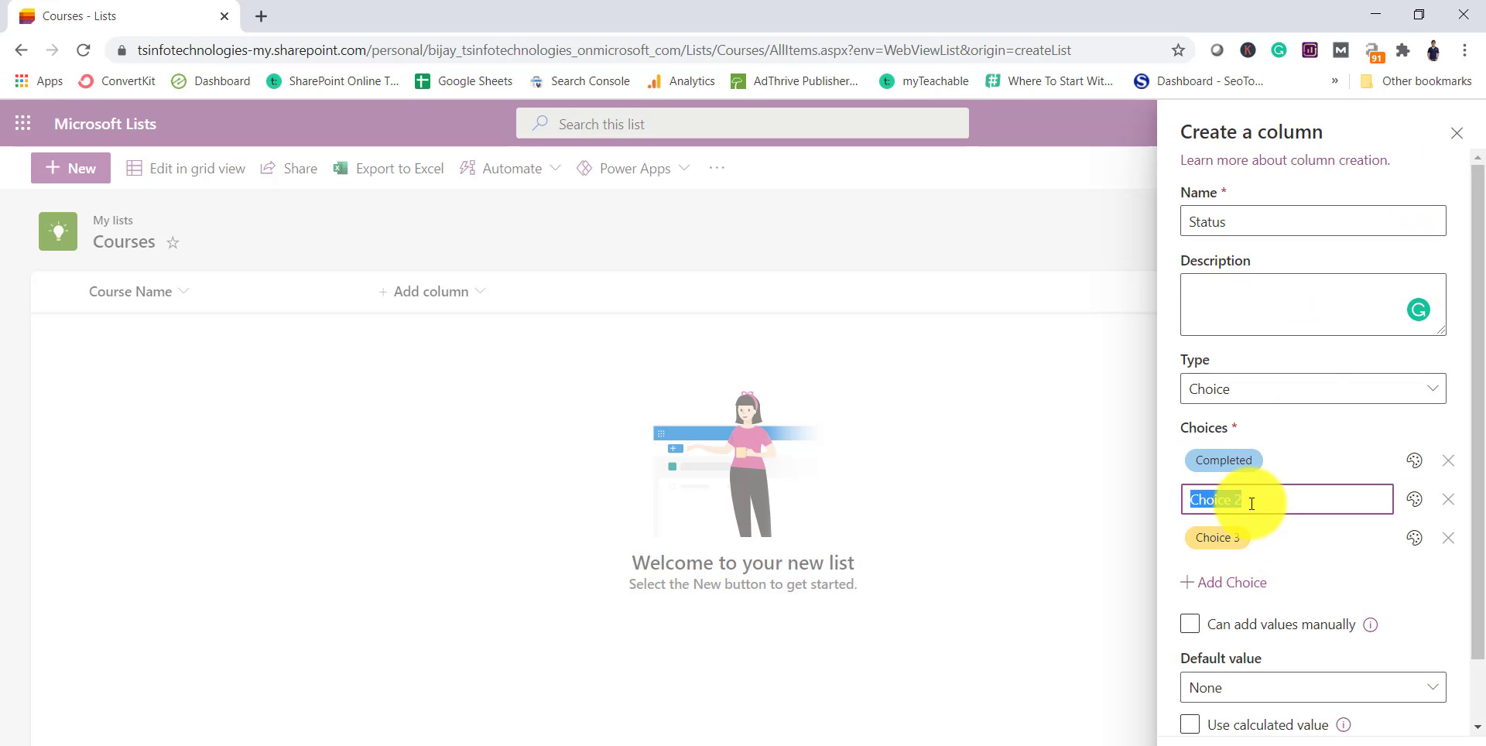
pyautogui.write('Inprogress')
pyautogui.click(1236, 531)
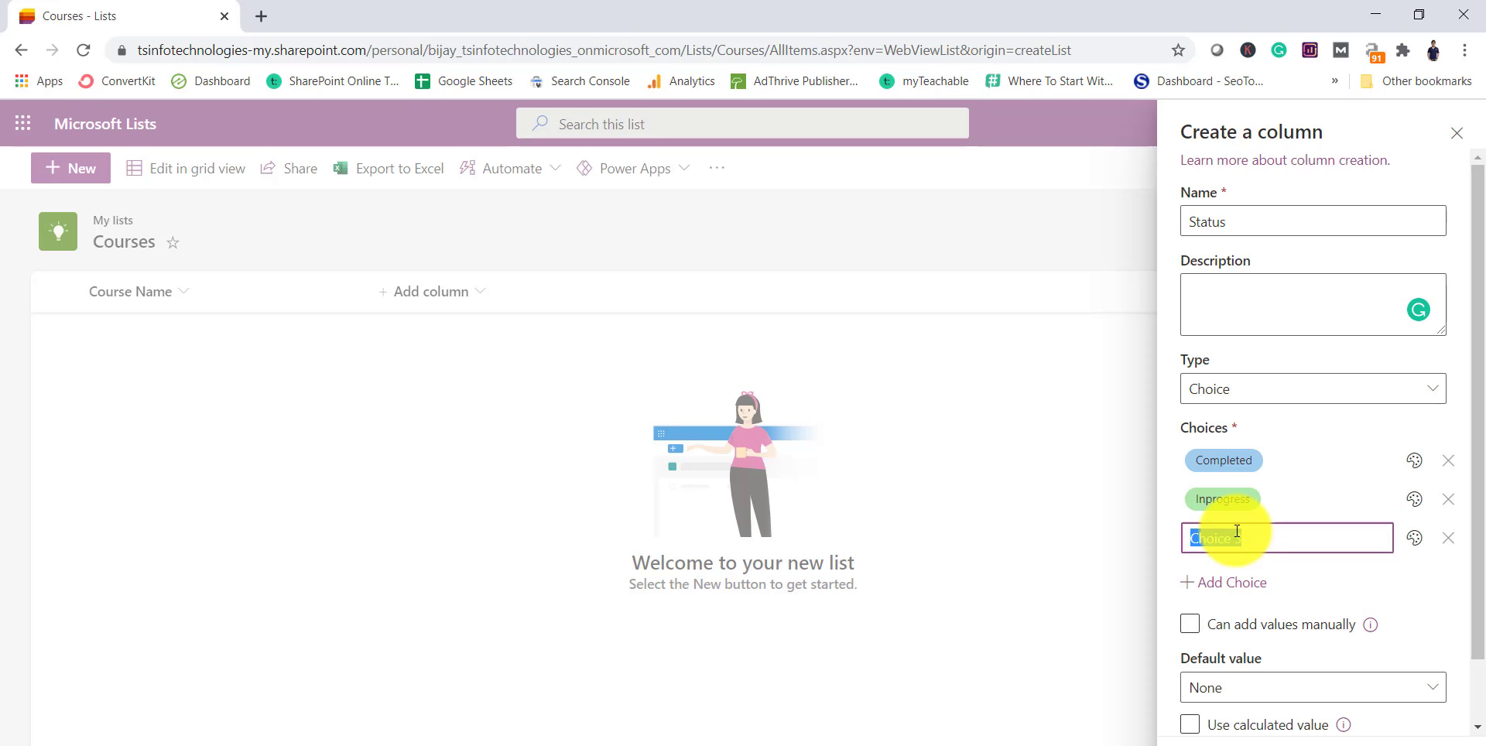
pyautogui.write('NotStarted')
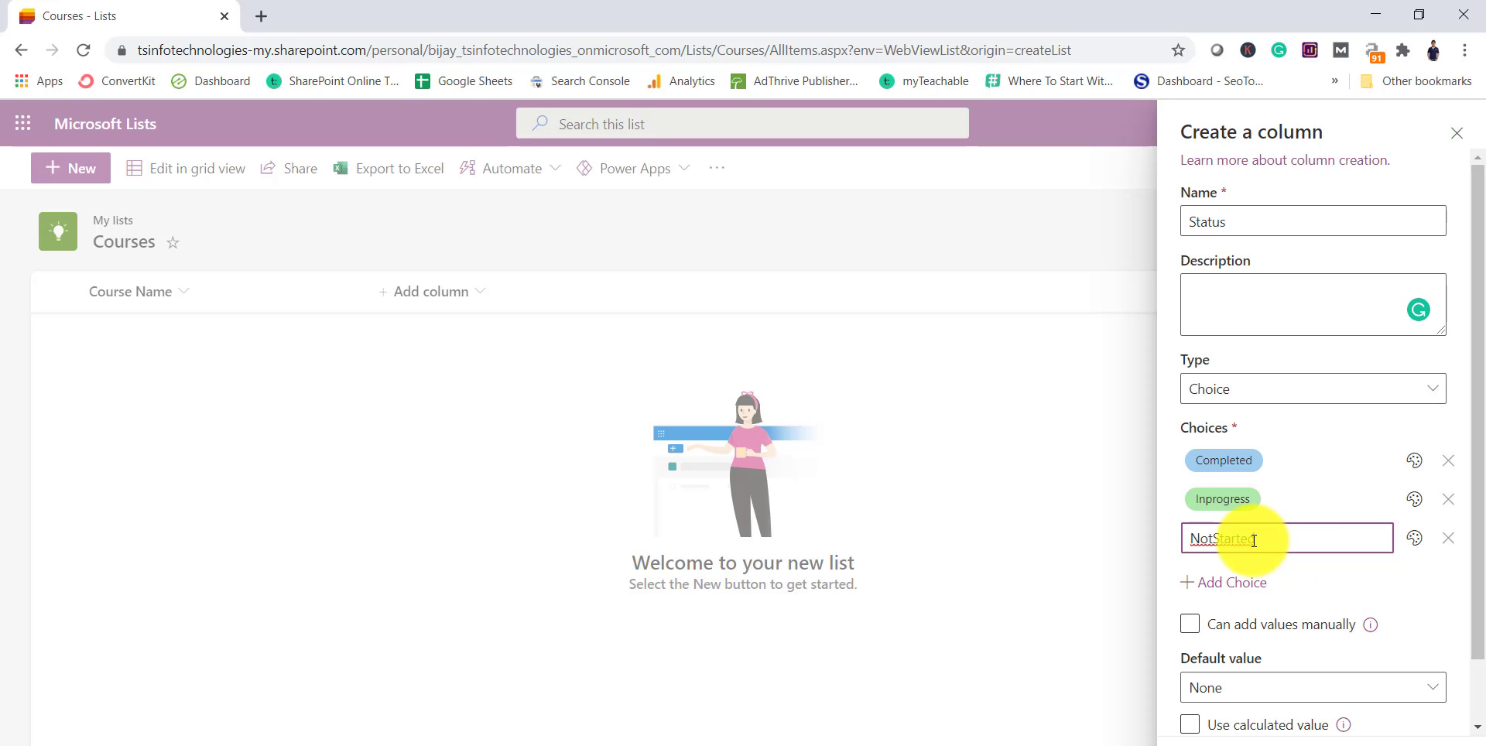
# Step: Color the Completed choice green, Inprogress yellow and Not Started orange-red, and save the Status column
pyautogui.click(1258, 462)
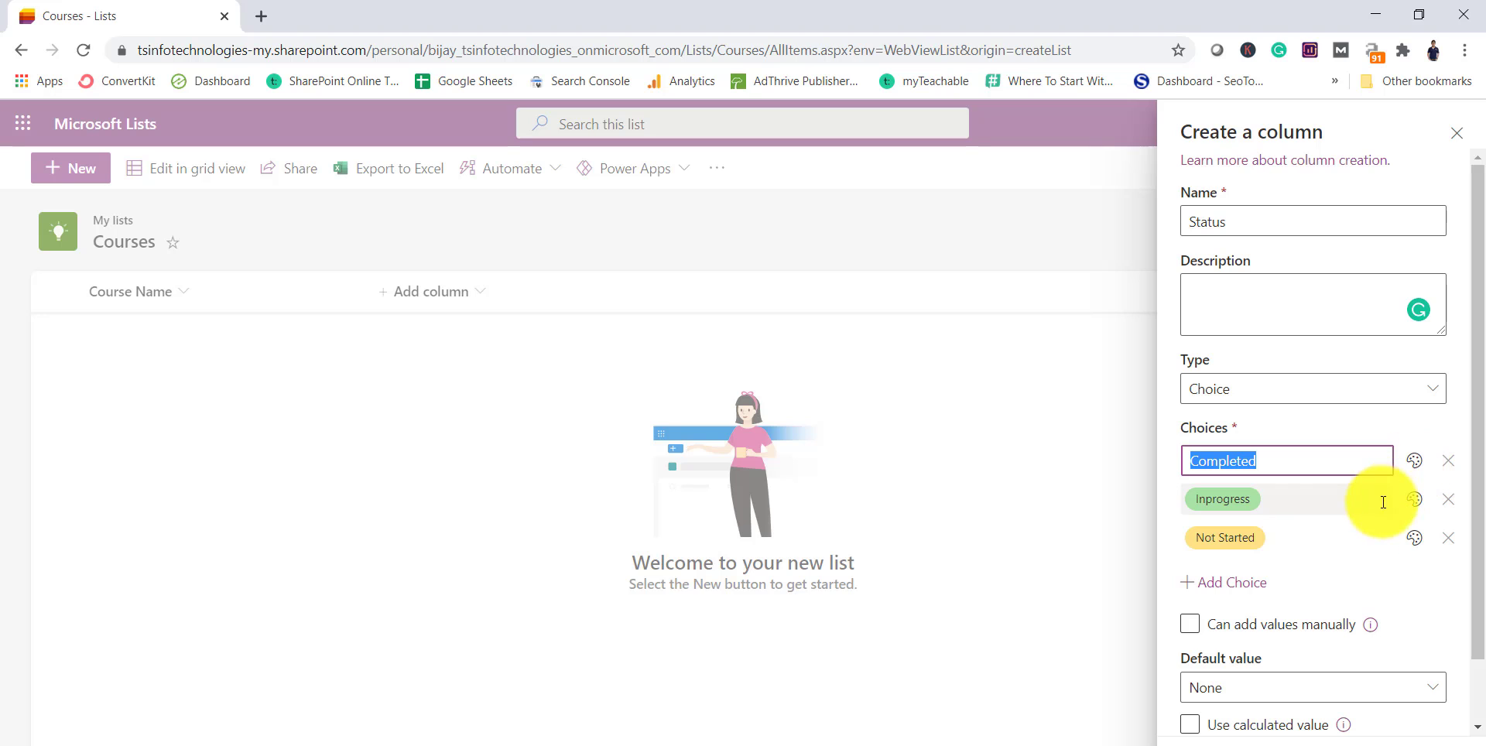
pyautogui.click(1415, 464)
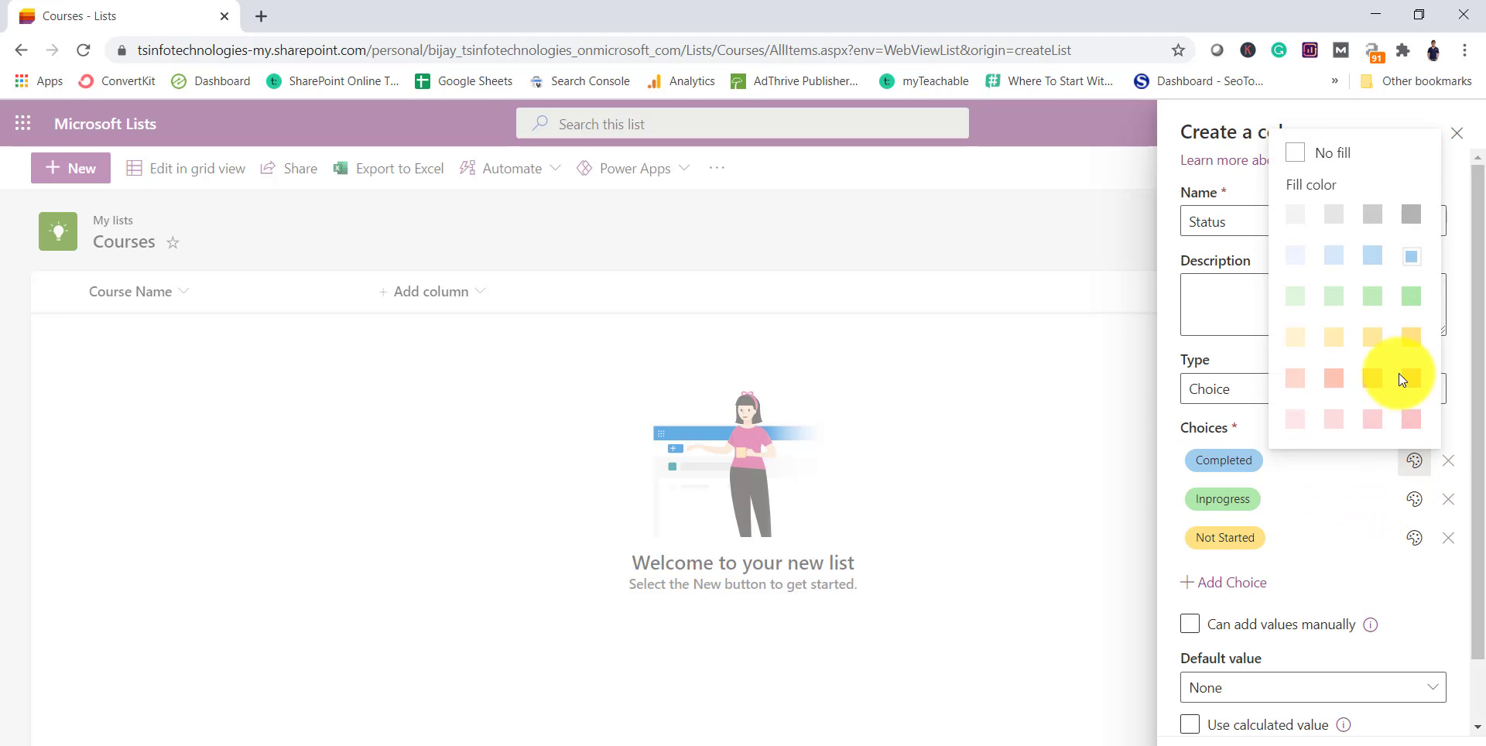
pyautogui.click(1412, 299)
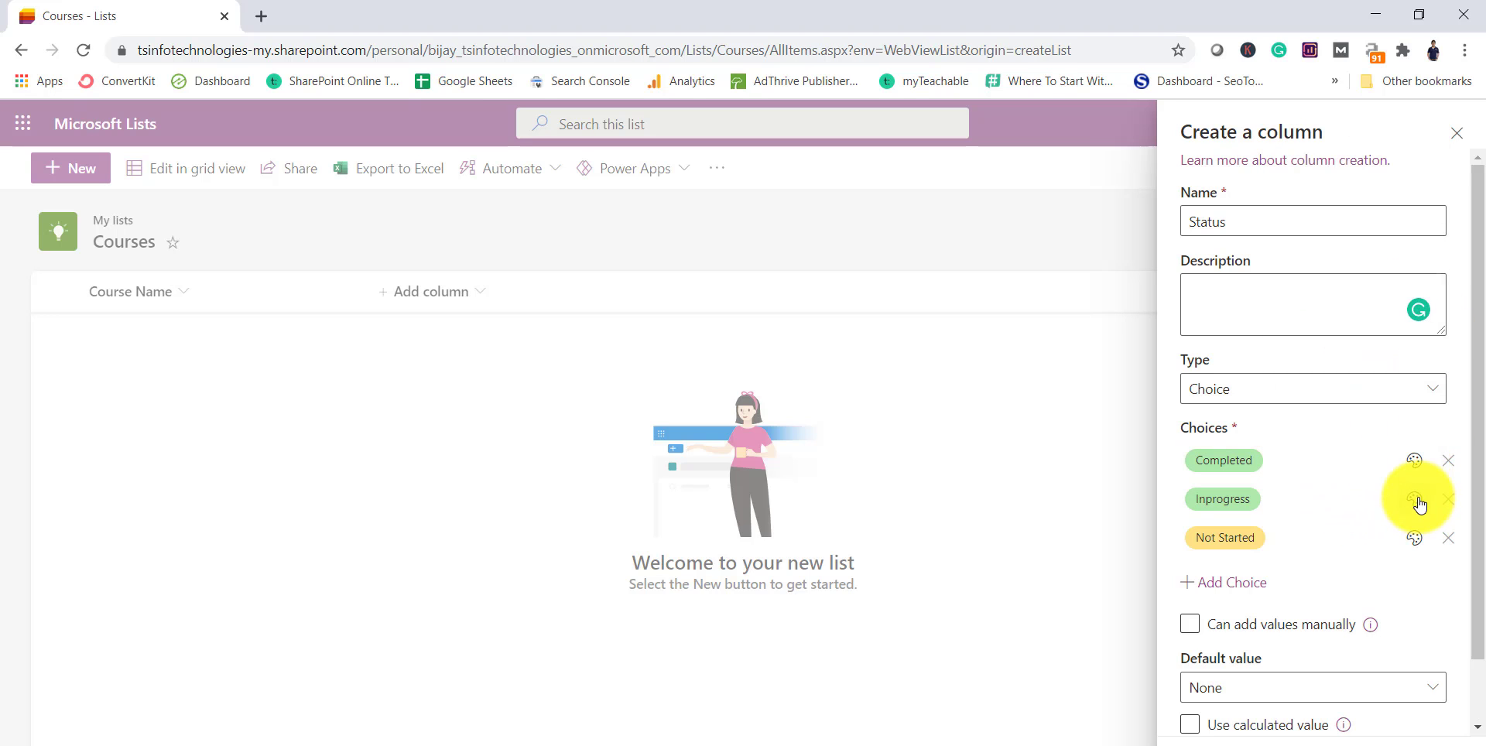
pyautogui.click(1417, 503)
pyautogui.click(1411, 377)
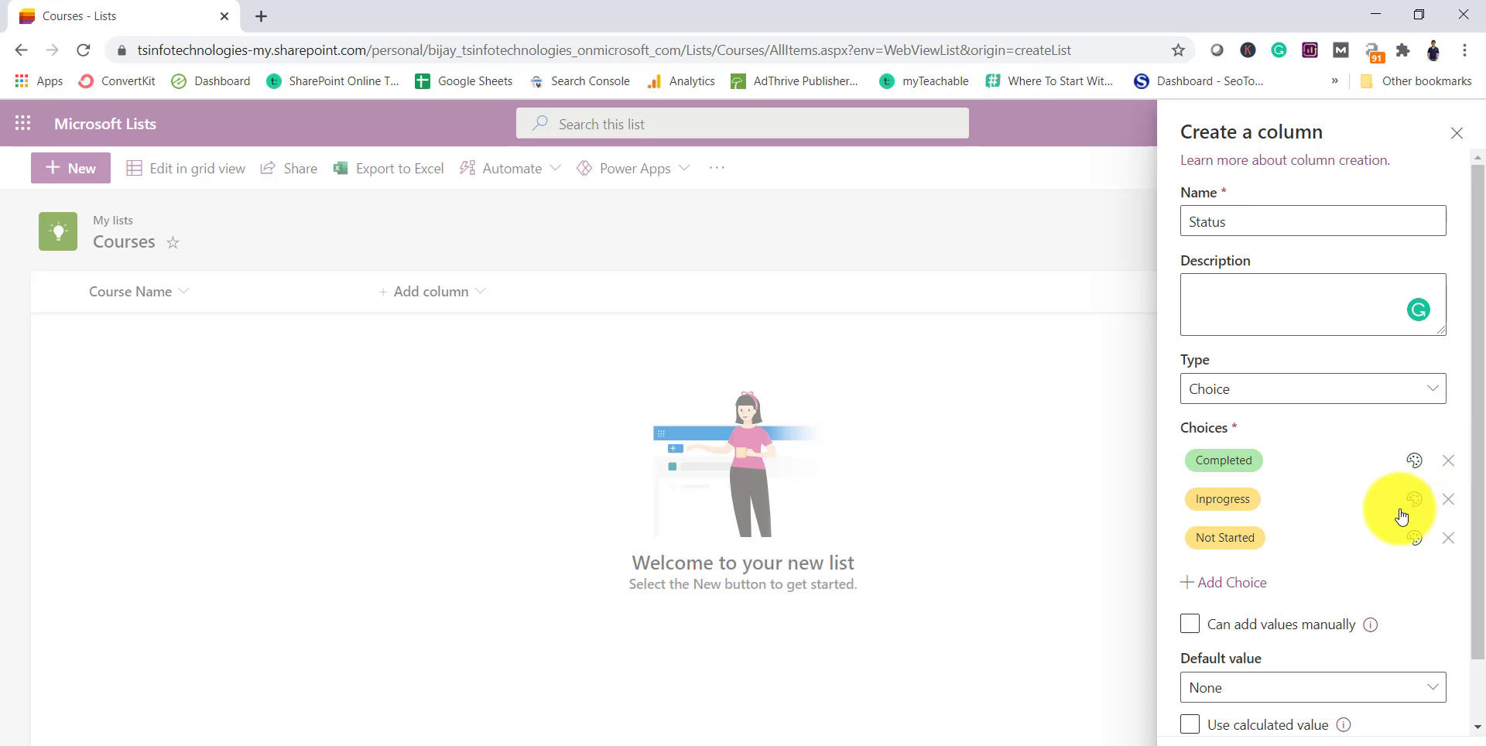
pyautogui.click(1415, 538)
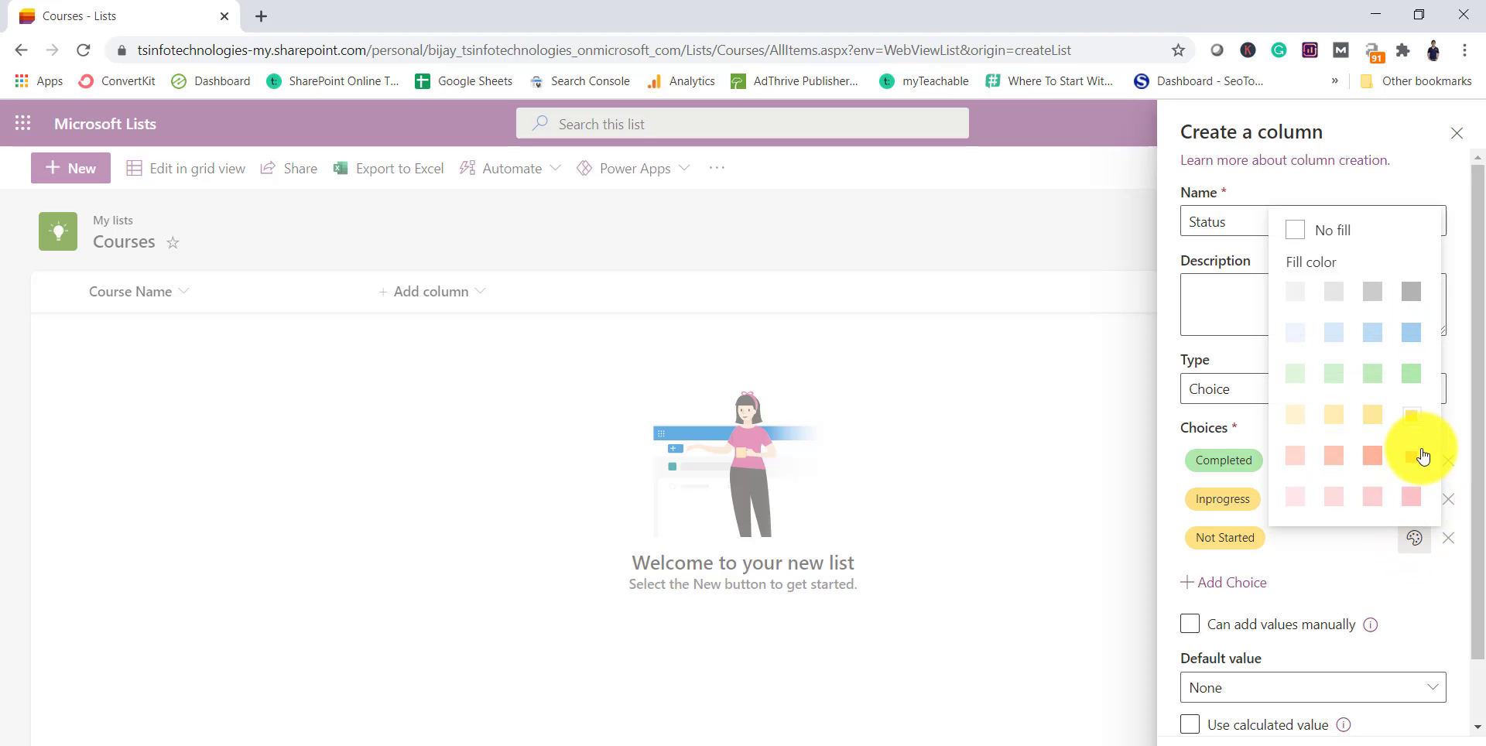
pyautogui.click(1412, 455)
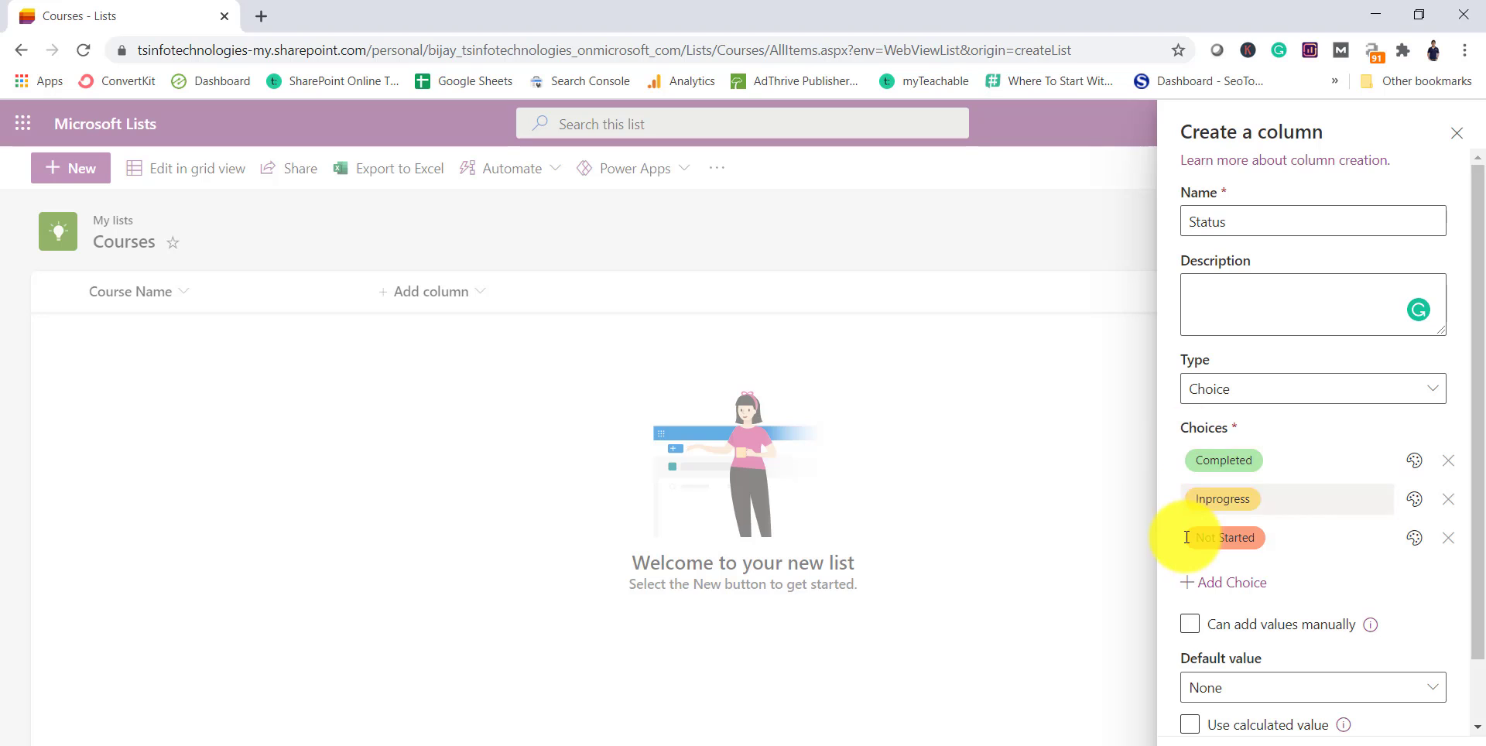
pyautogui.scroll(-2, 1264, 607)
pyautogui.scroll(2, 1239, 504)
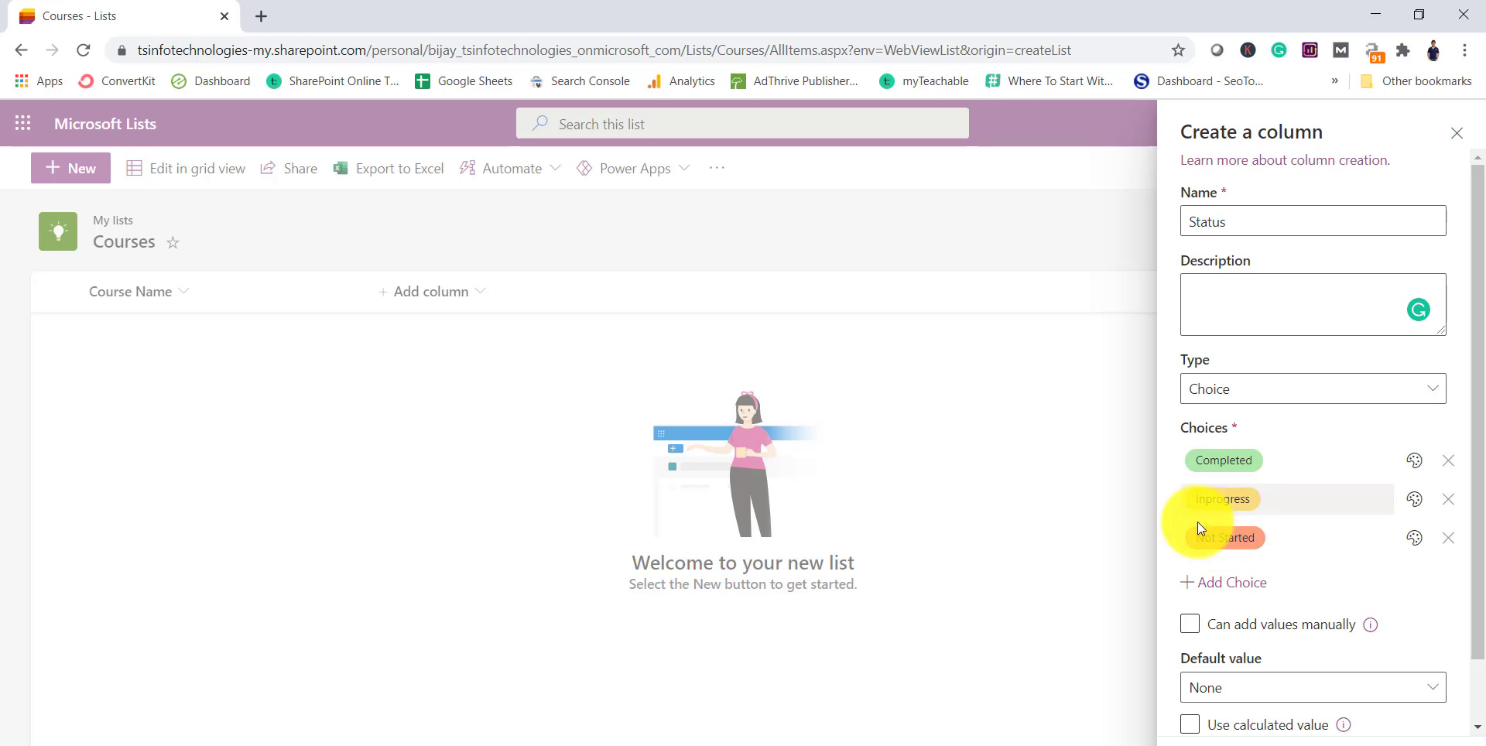
pyautogui.scroll(-1, 1277, 491)
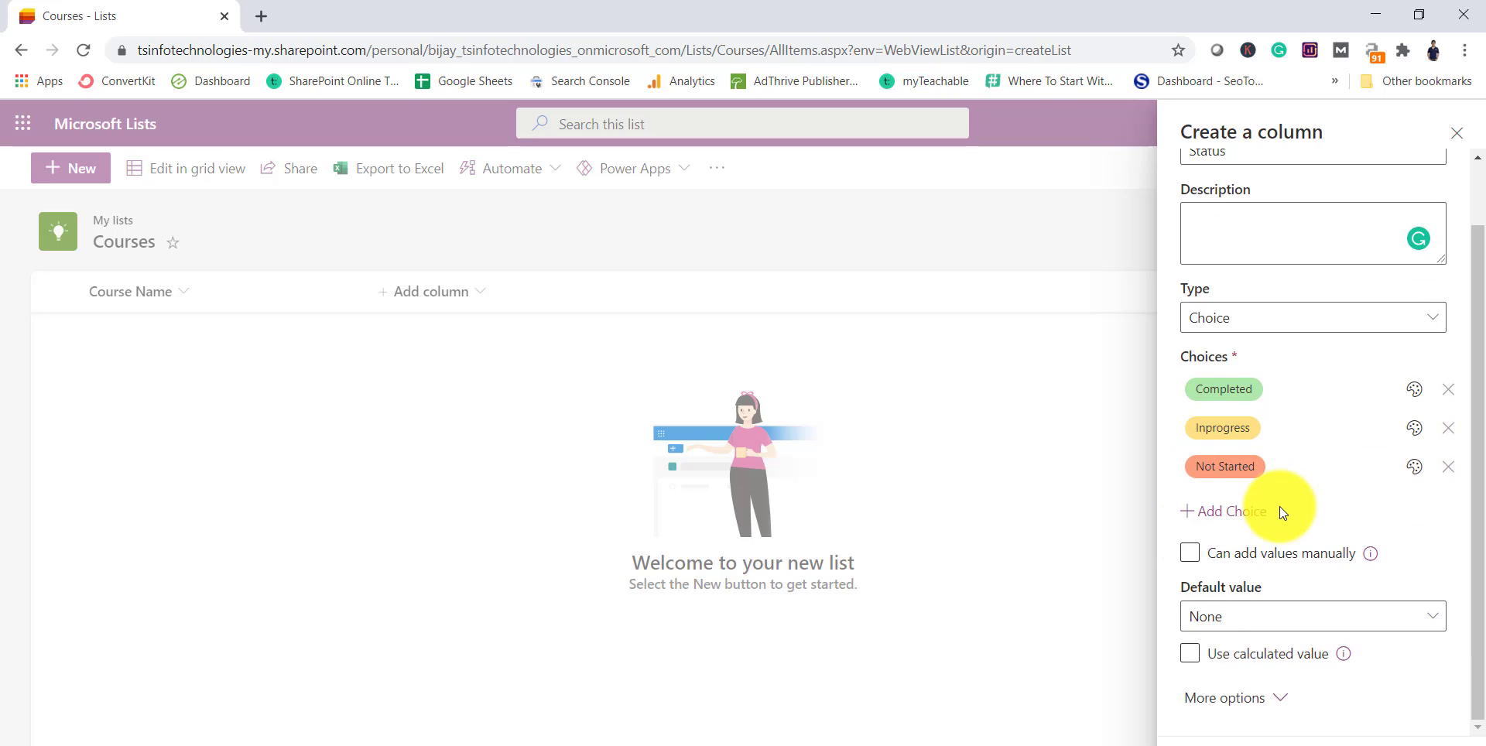
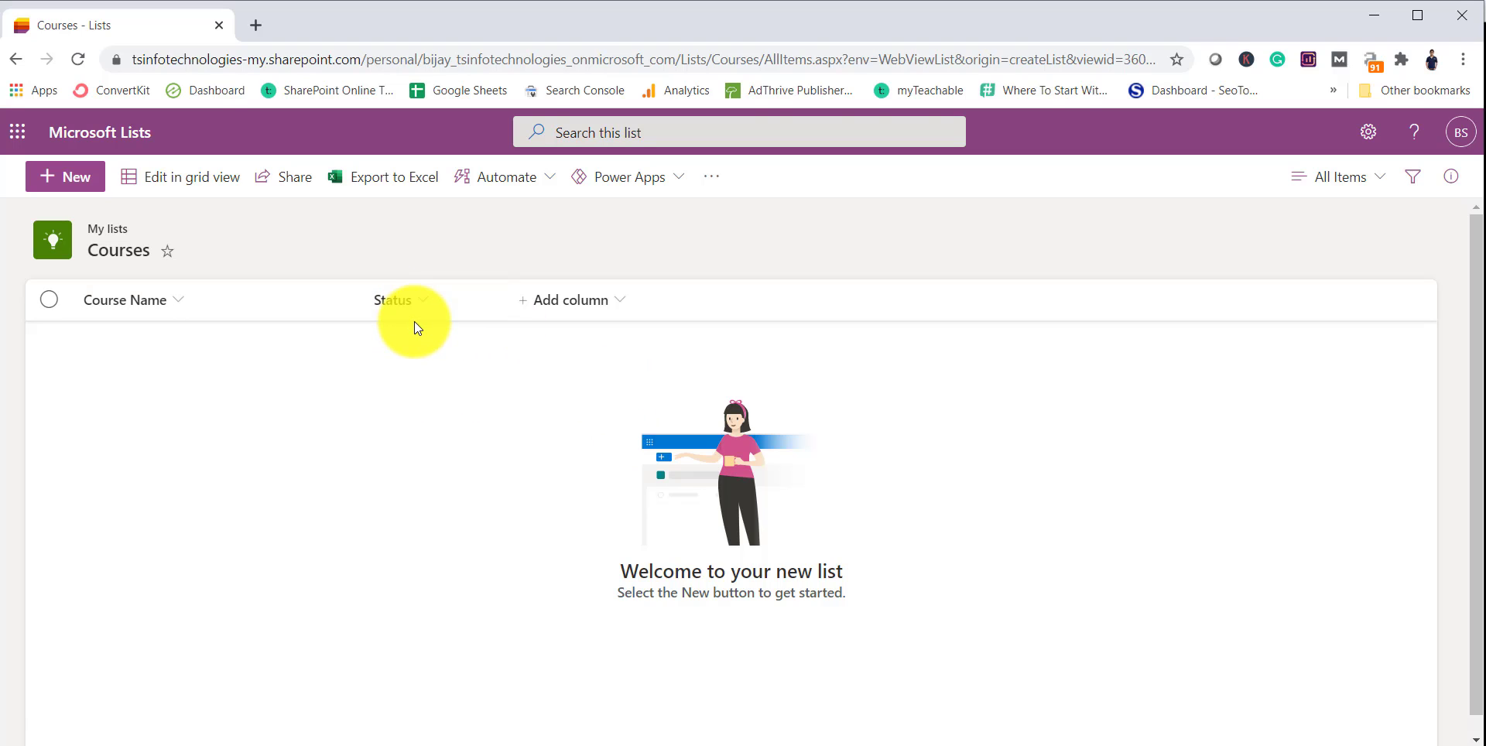
# Step: In grid view, add the course SharePoint Development Training with status Completed, and return to the normal list view
pyautogui.click(185, 179)
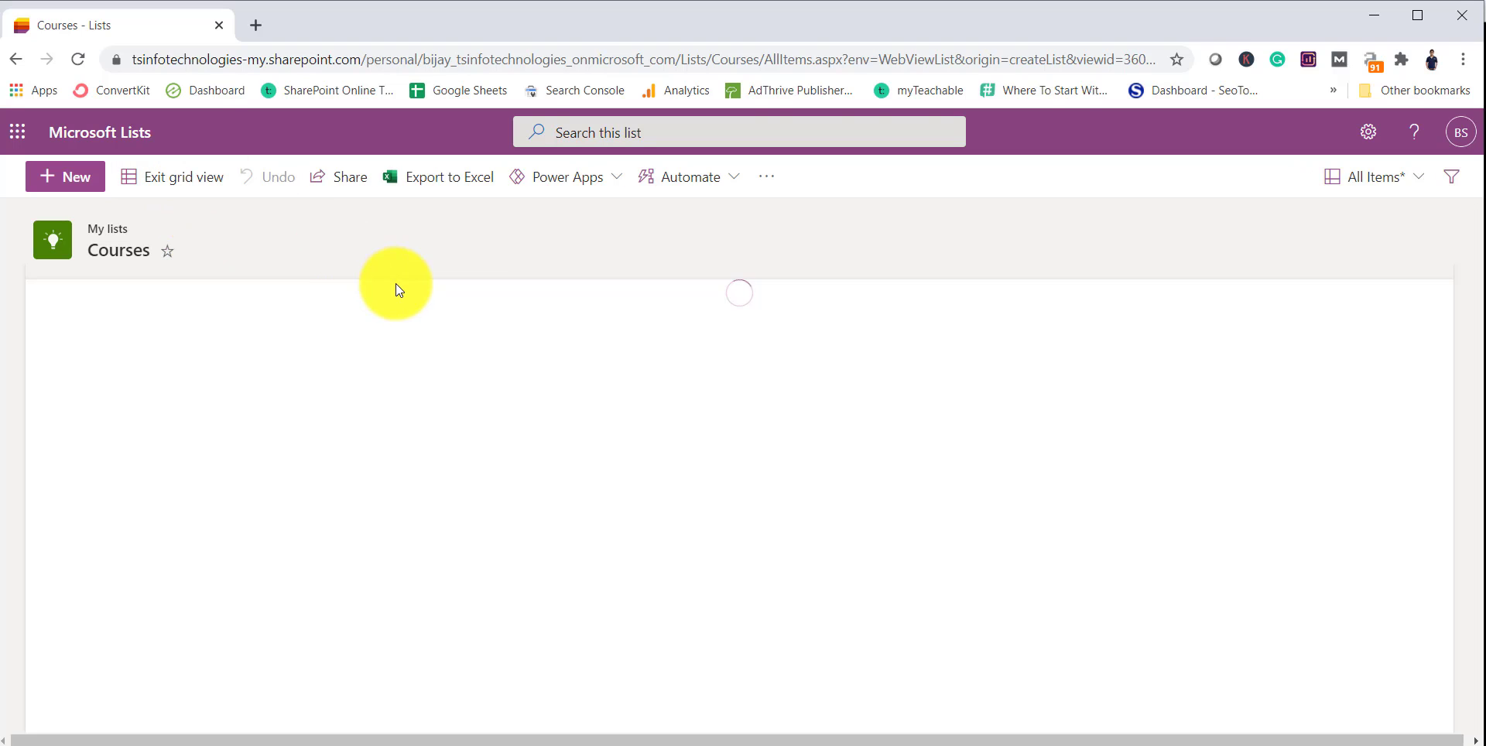
pyautogui.click(130, 345)
pyautogui.write('SharePoi')
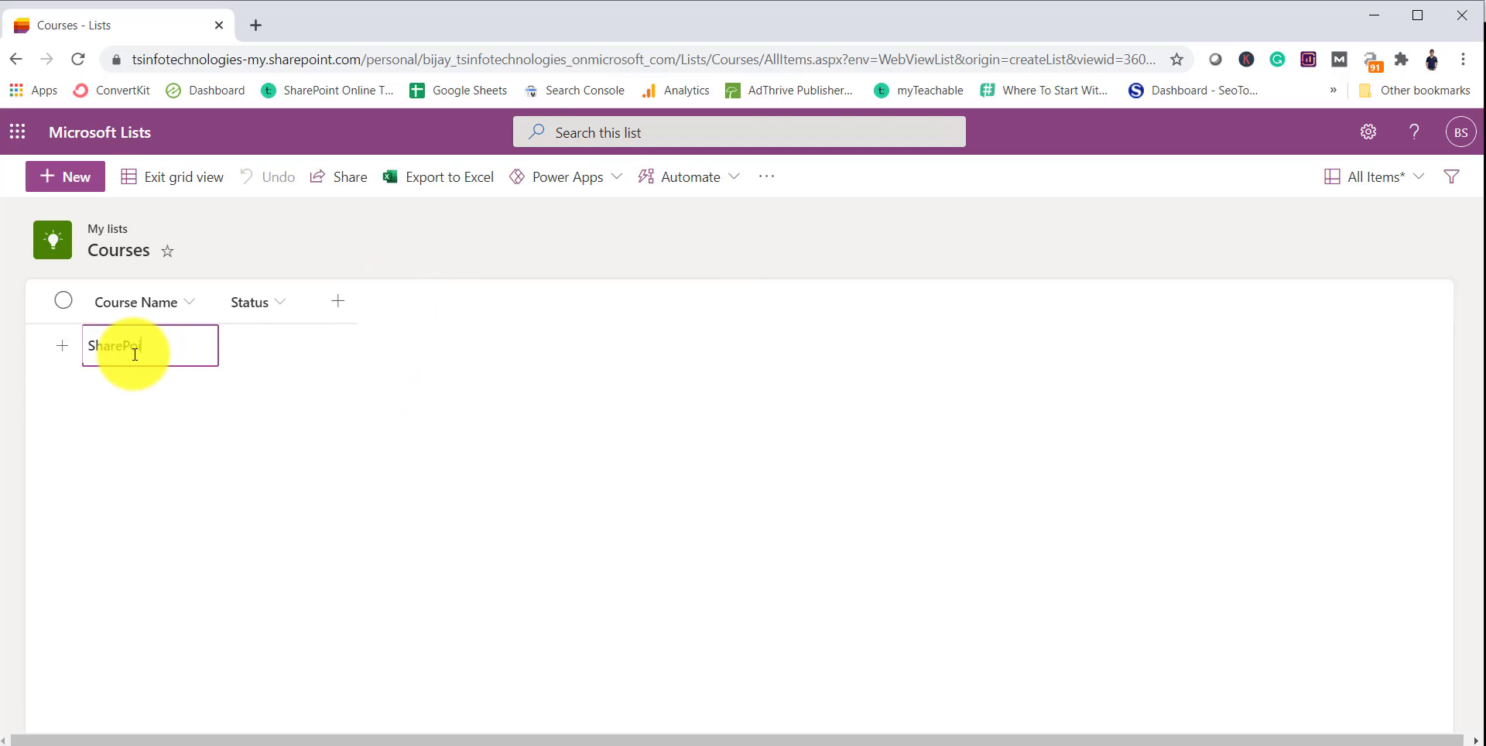
pyautogui.write('nt Development Training')
pyautogui.click(275, 351)
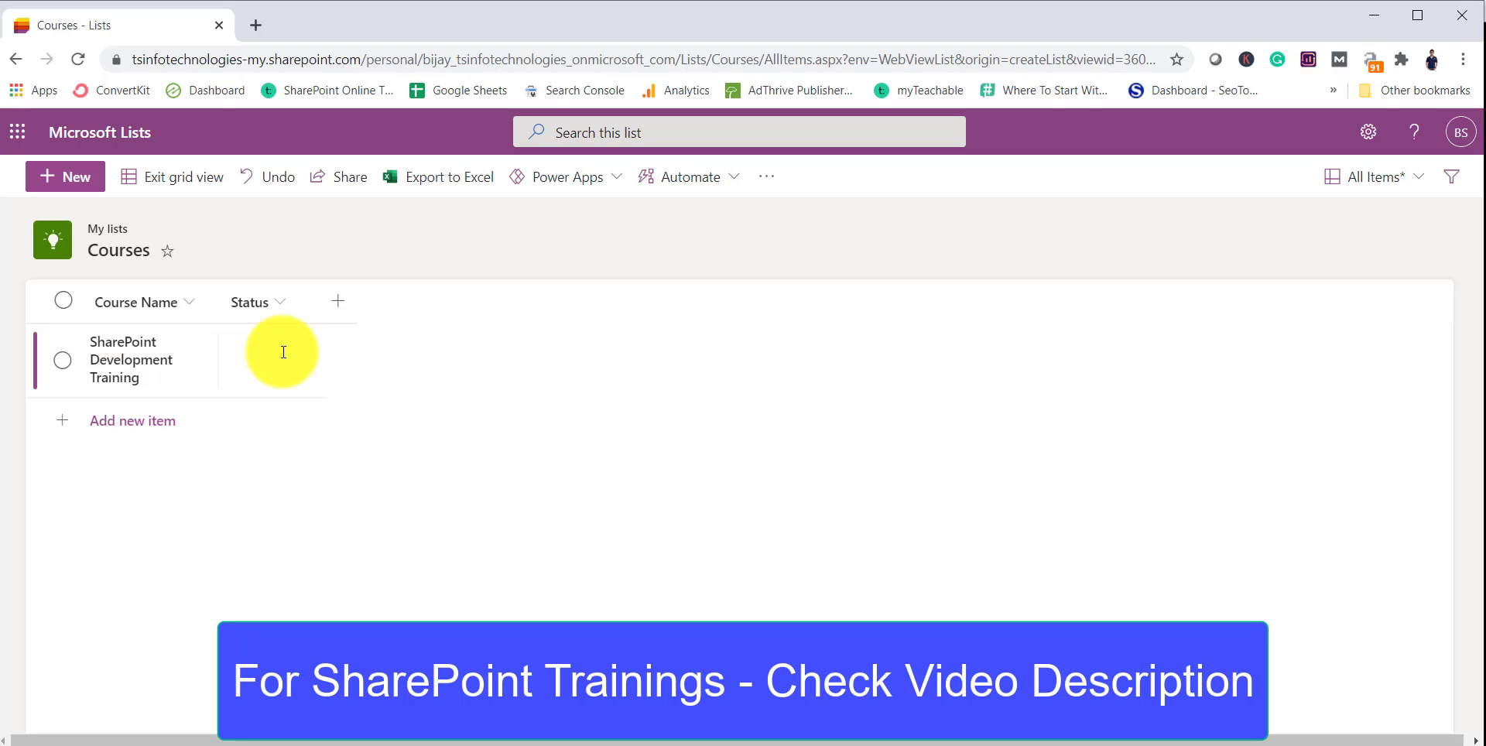
pyautogui.click(300, 358)
pyautogui.click(299, 423)
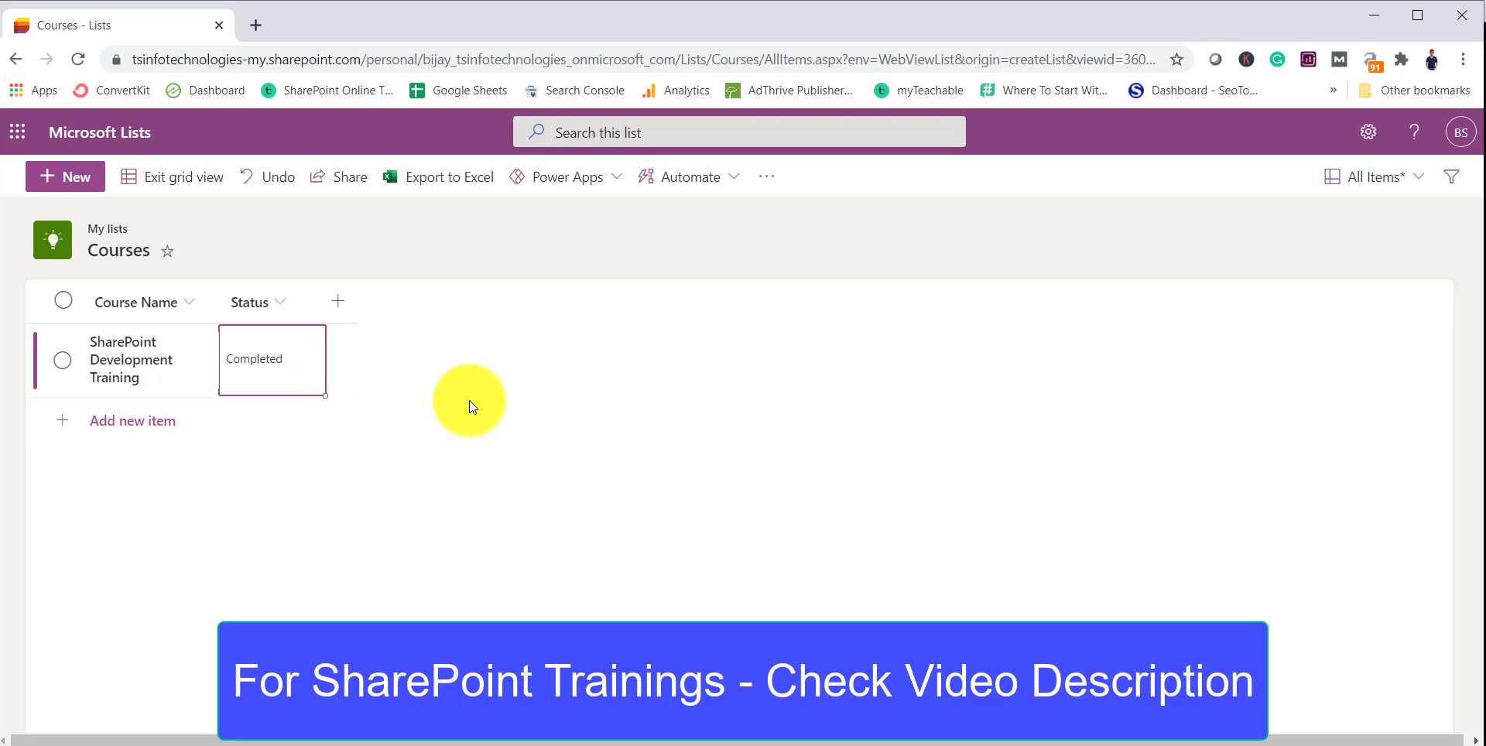
pyautogui.click(186, 176)
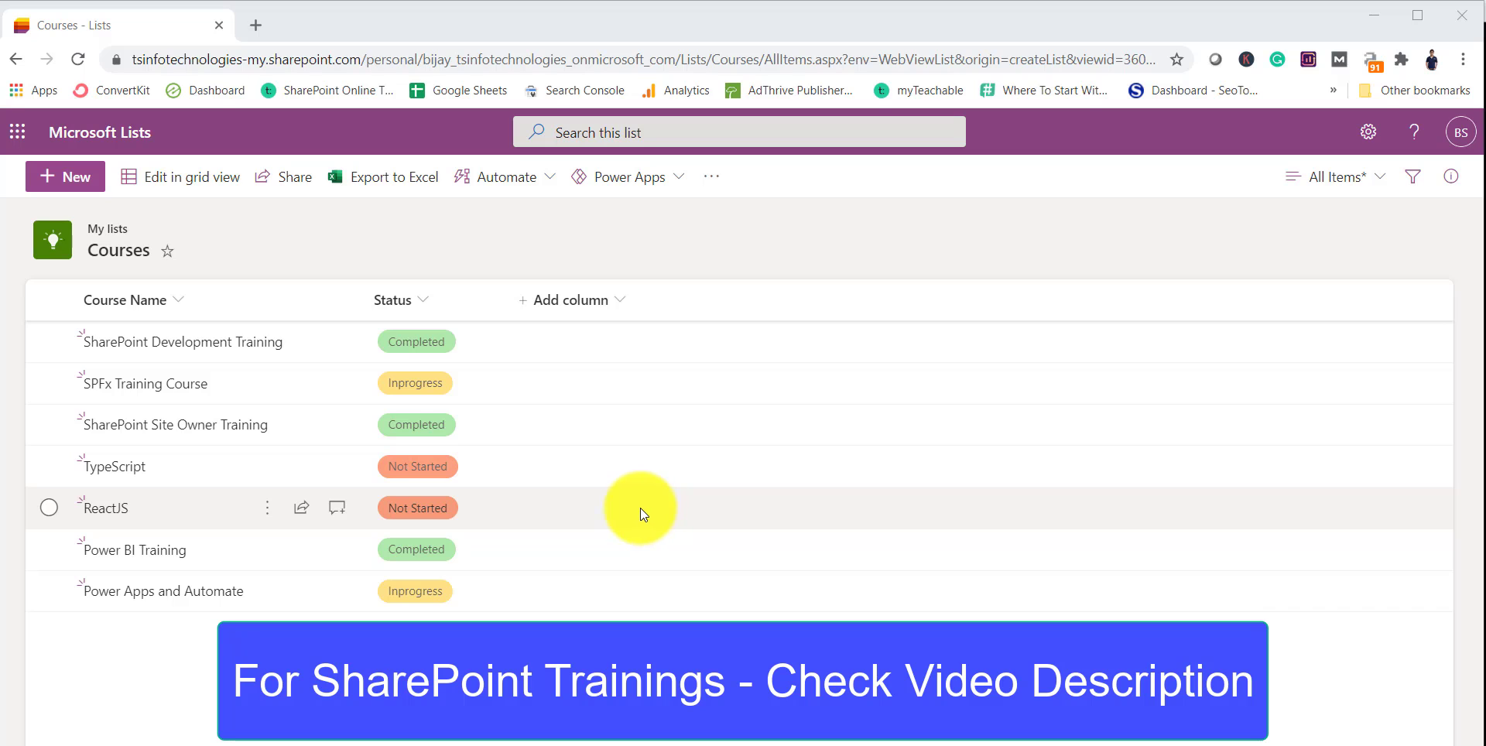
# Step: Open the Status column's formatting, switch to formatting the view and apply alternating row styles to the Courses list
pyautogui.click(424, 296)
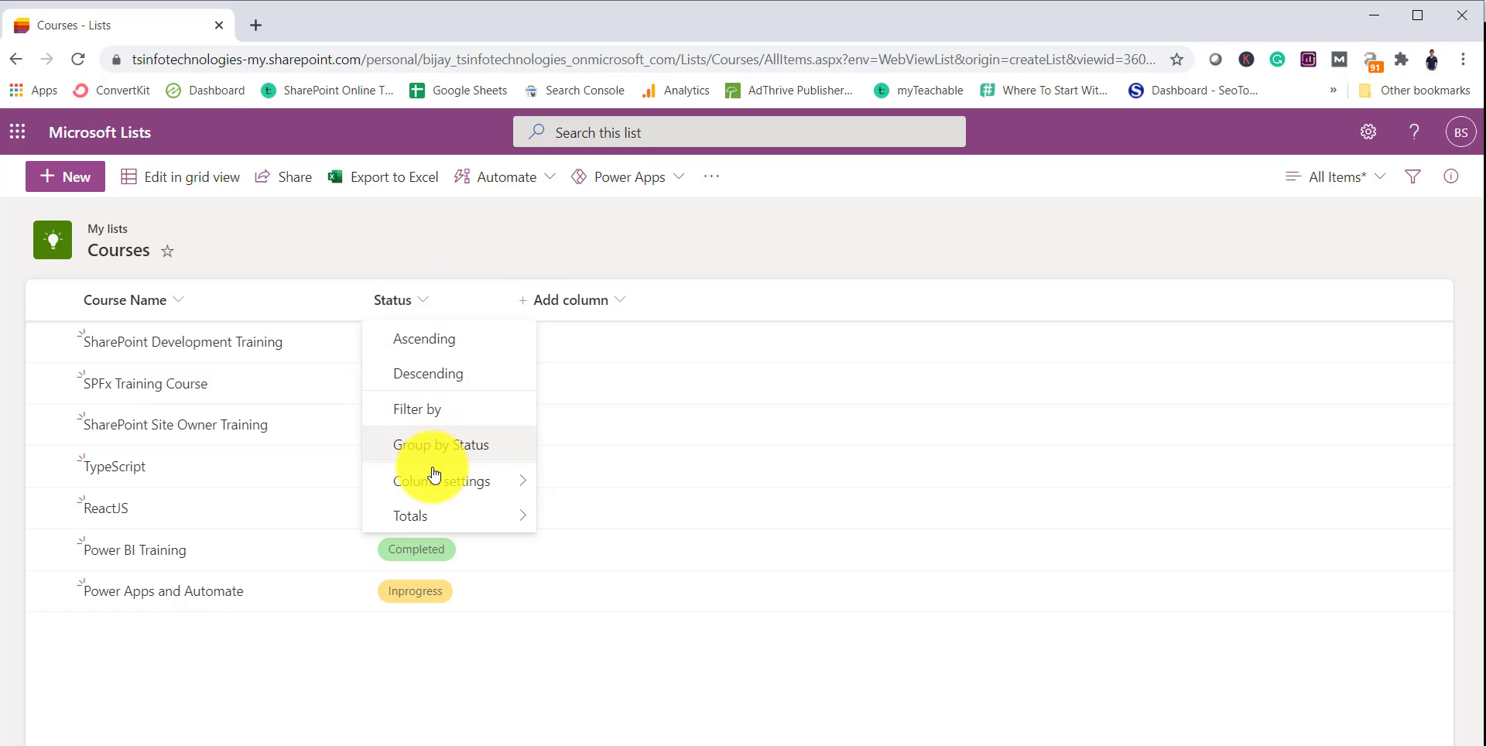
pyautogui.moveTo(434, 483)
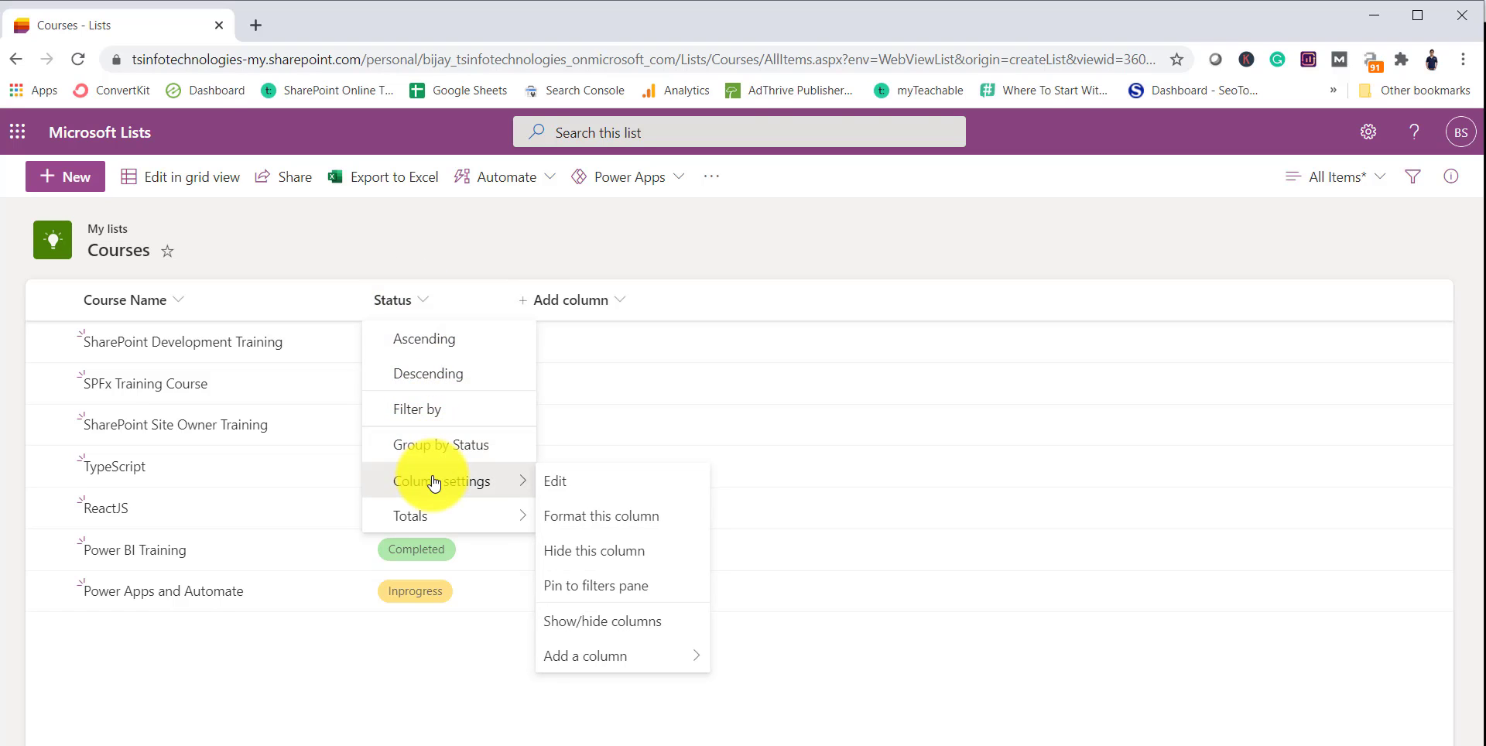
pyautogui.click(614, 527)
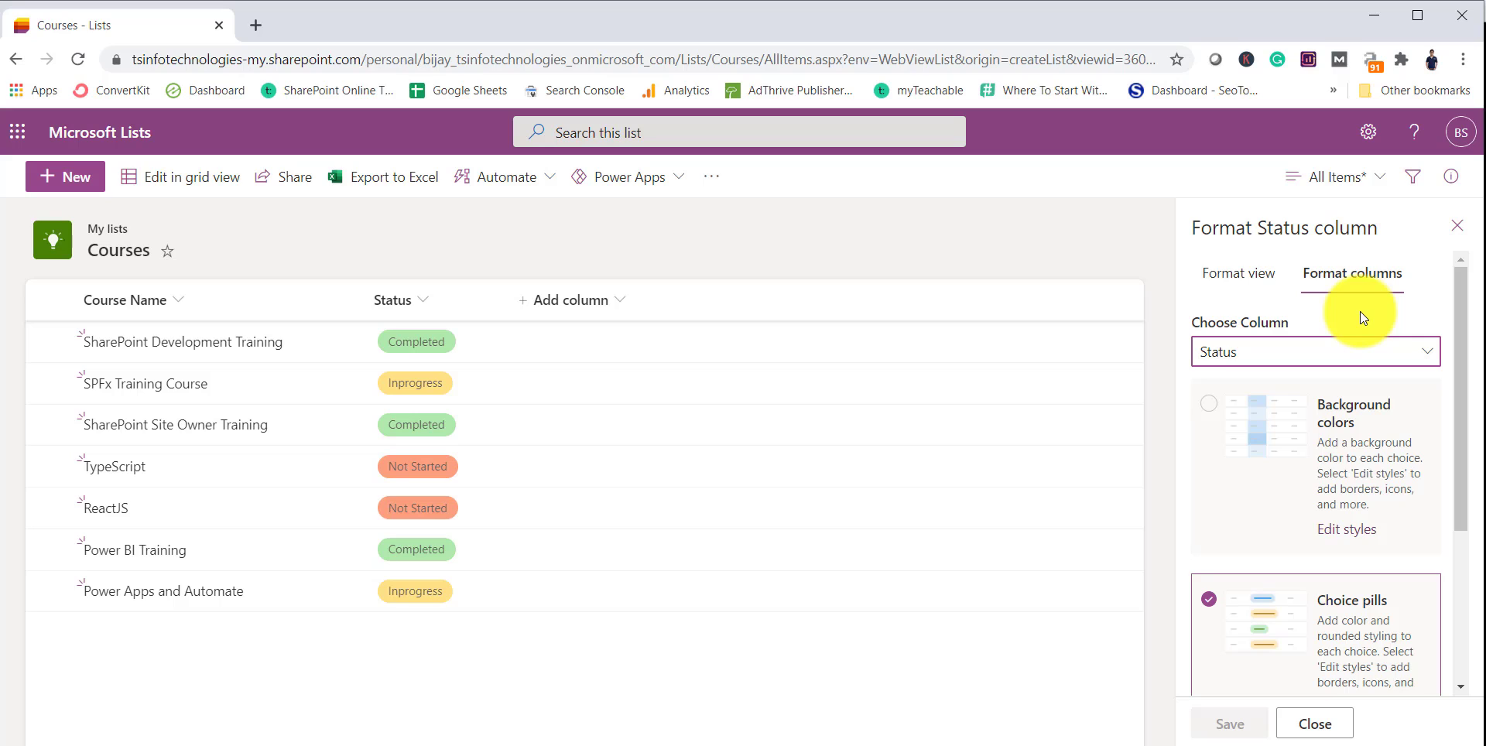
pyautogui.click(1236, 287)
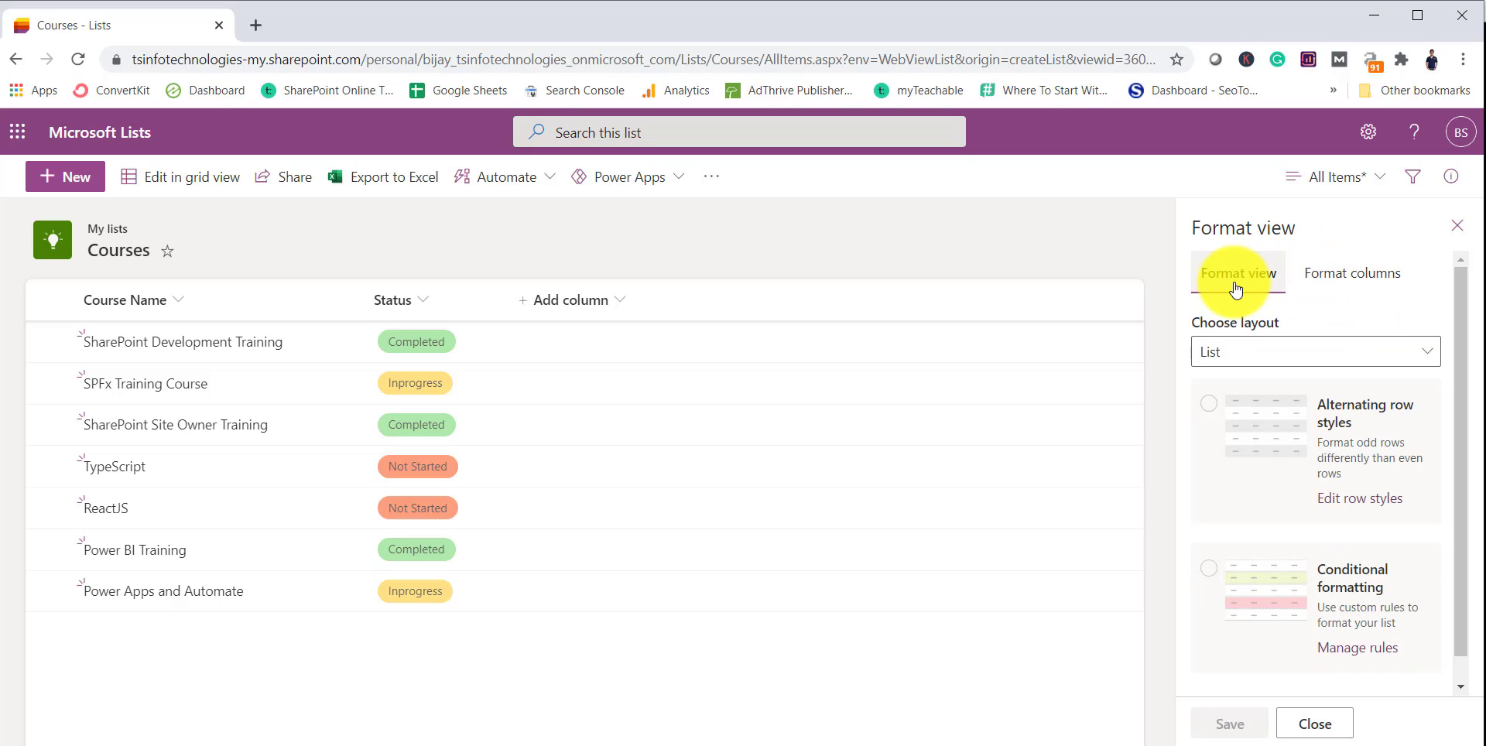
pyautogui.scroll(-2, 1316, 403)
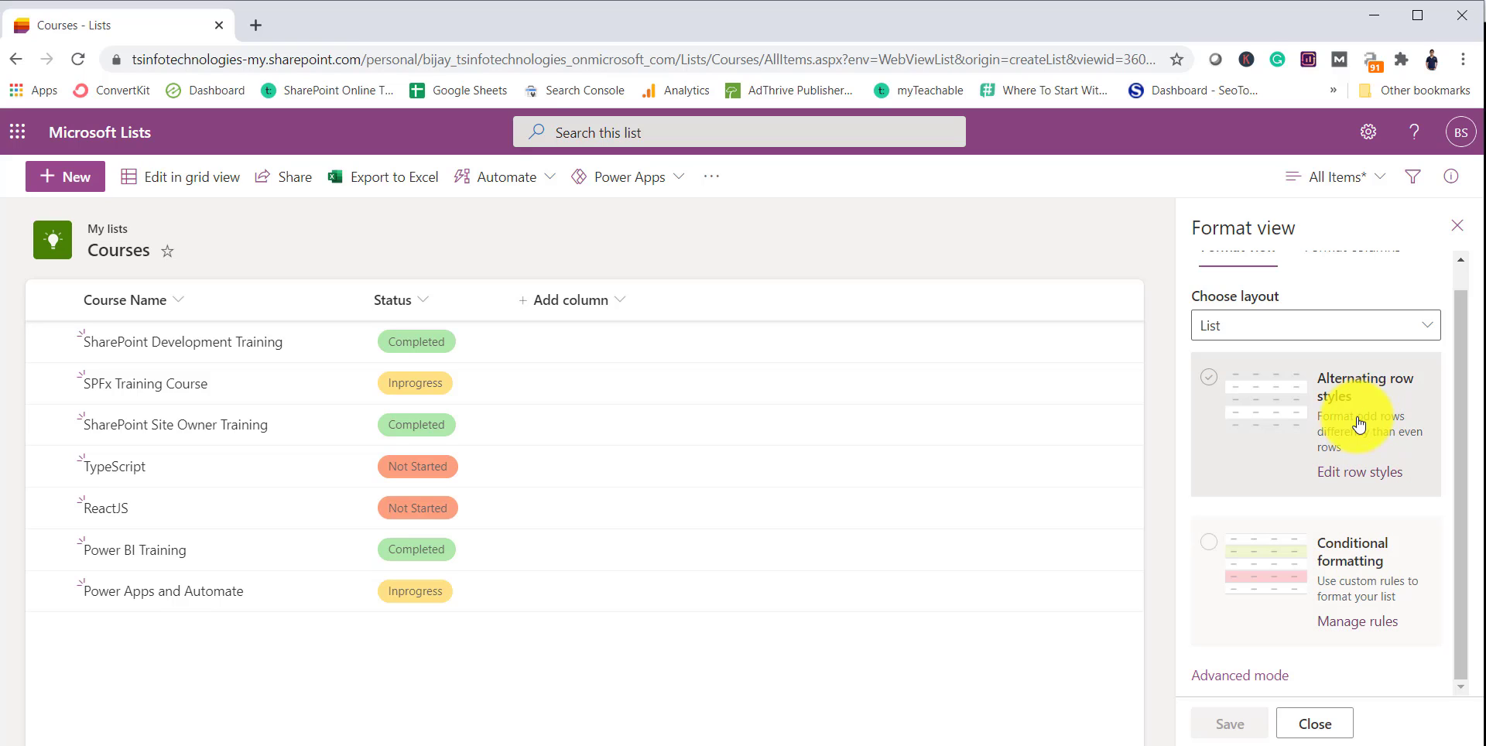
pyautogui.click(1261, 402)
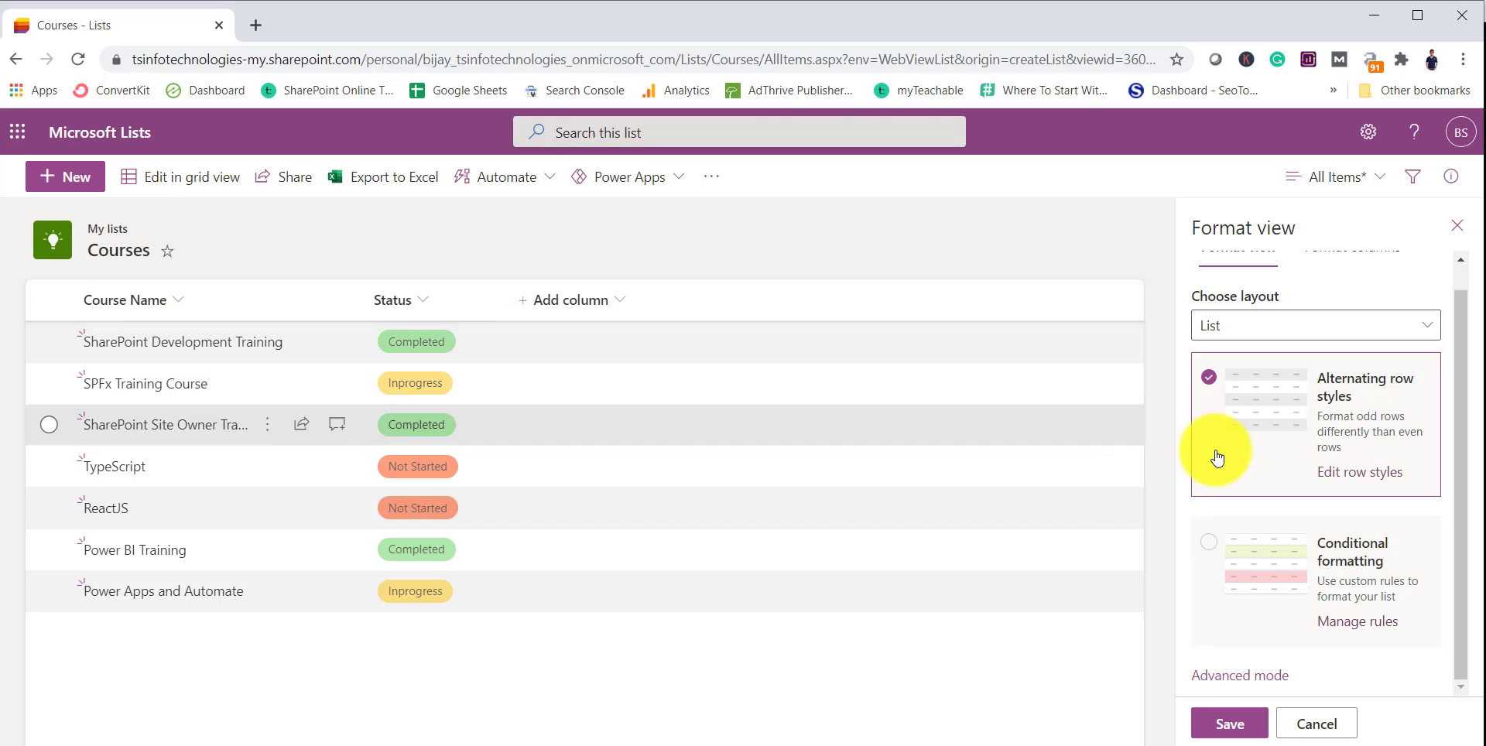
# Step: Fill the odd rows with green and the even rows with yellow, and save the alternating row styles
pyautogui.click(1372, 479)
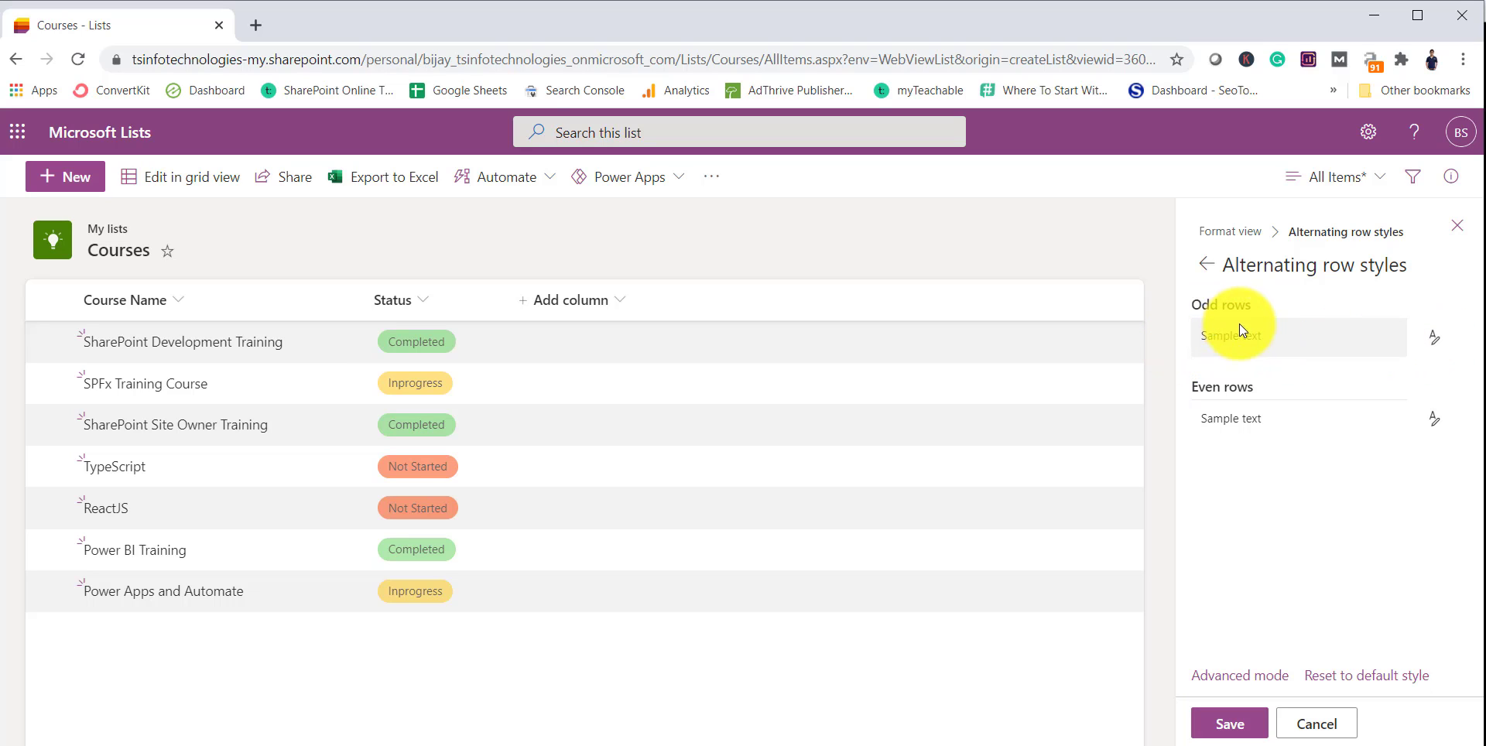
pyautogui.click(1433, 338)
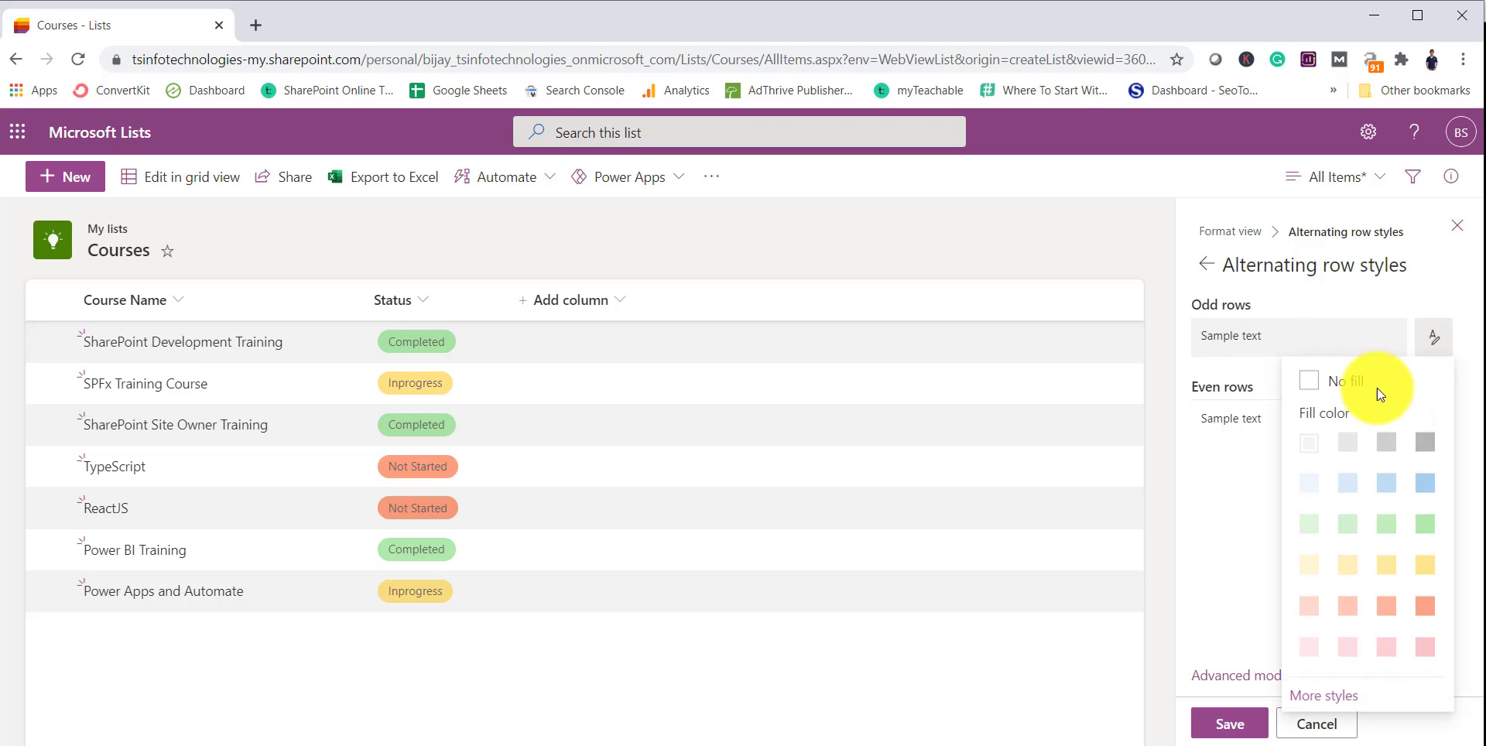
pyautogui.click(1421, 528)
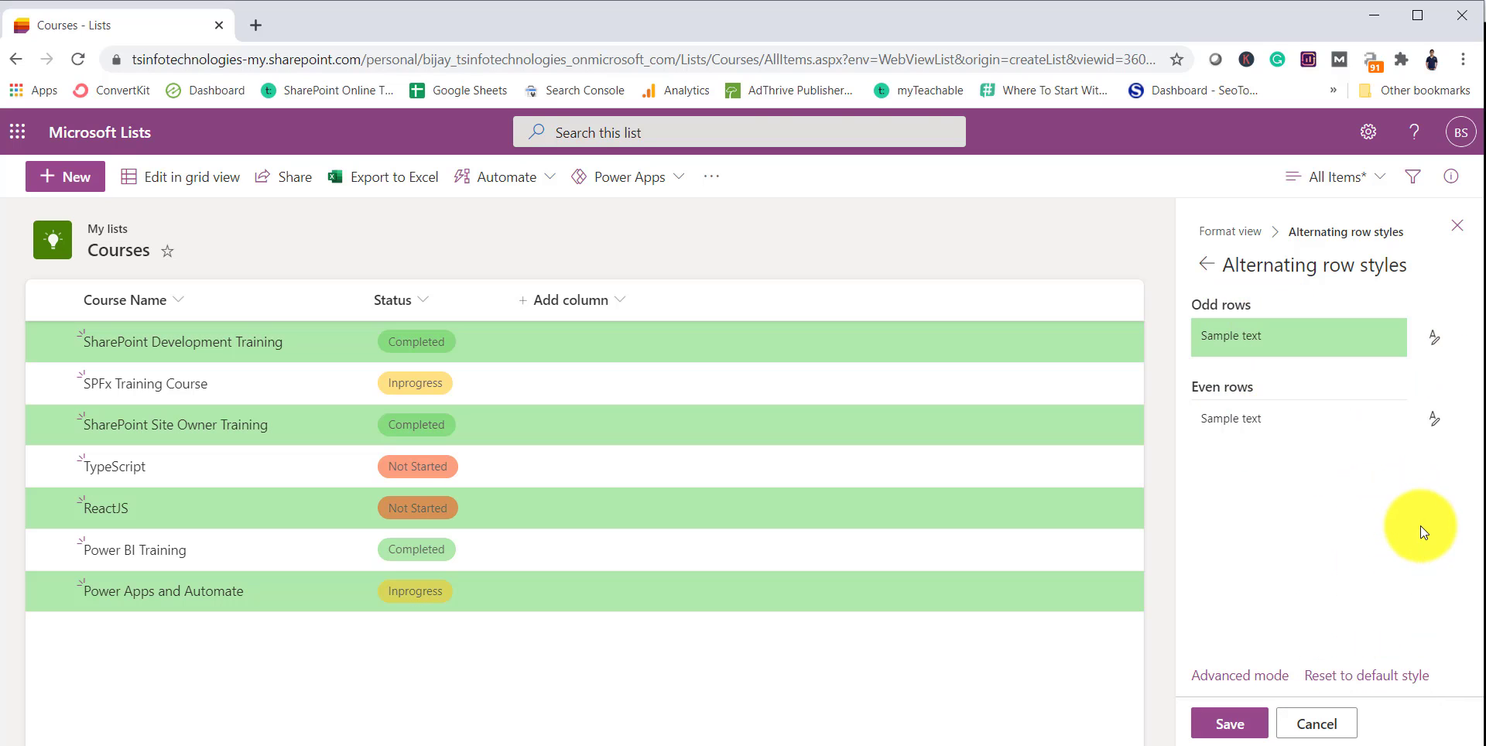
pyautogui.click(1434, 419)
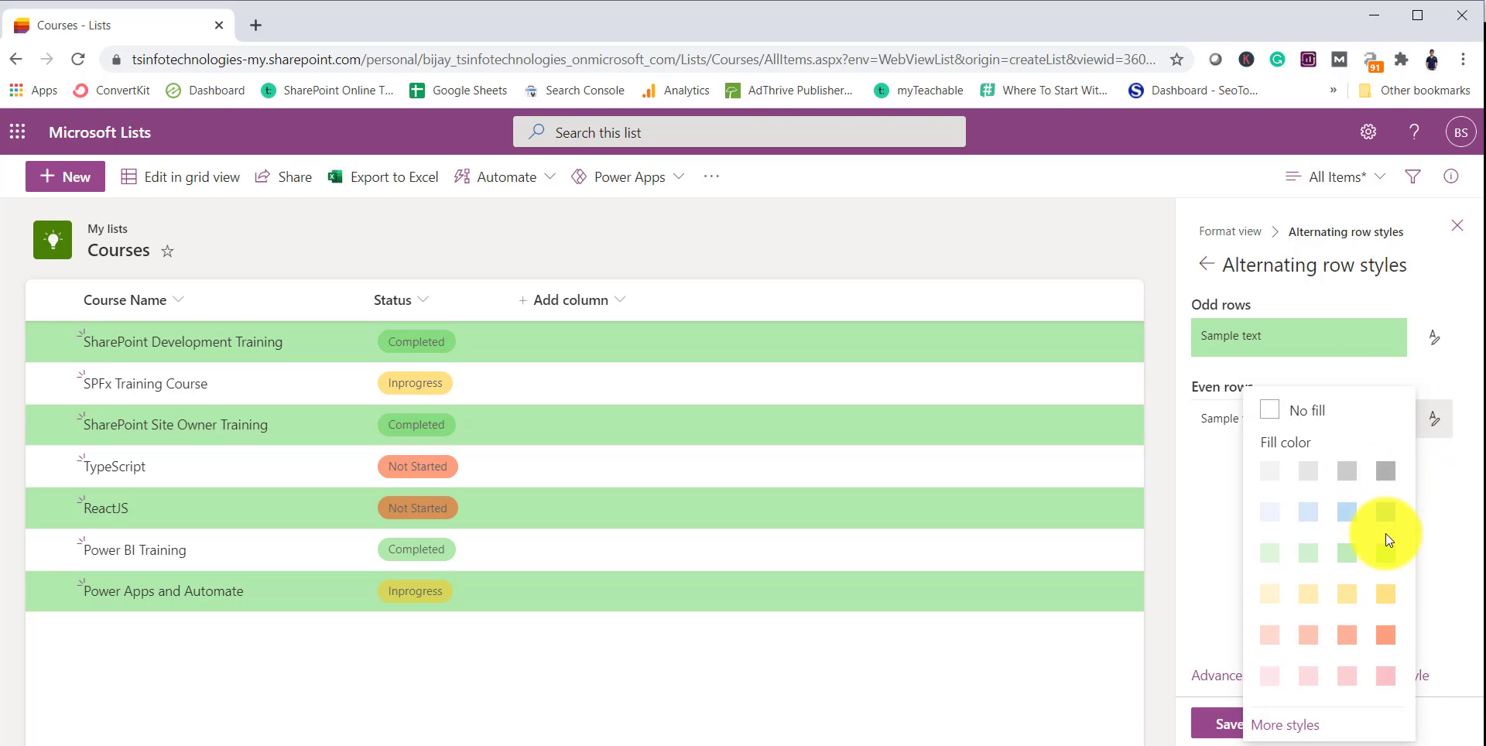
pyautogui.click(1384, 595)
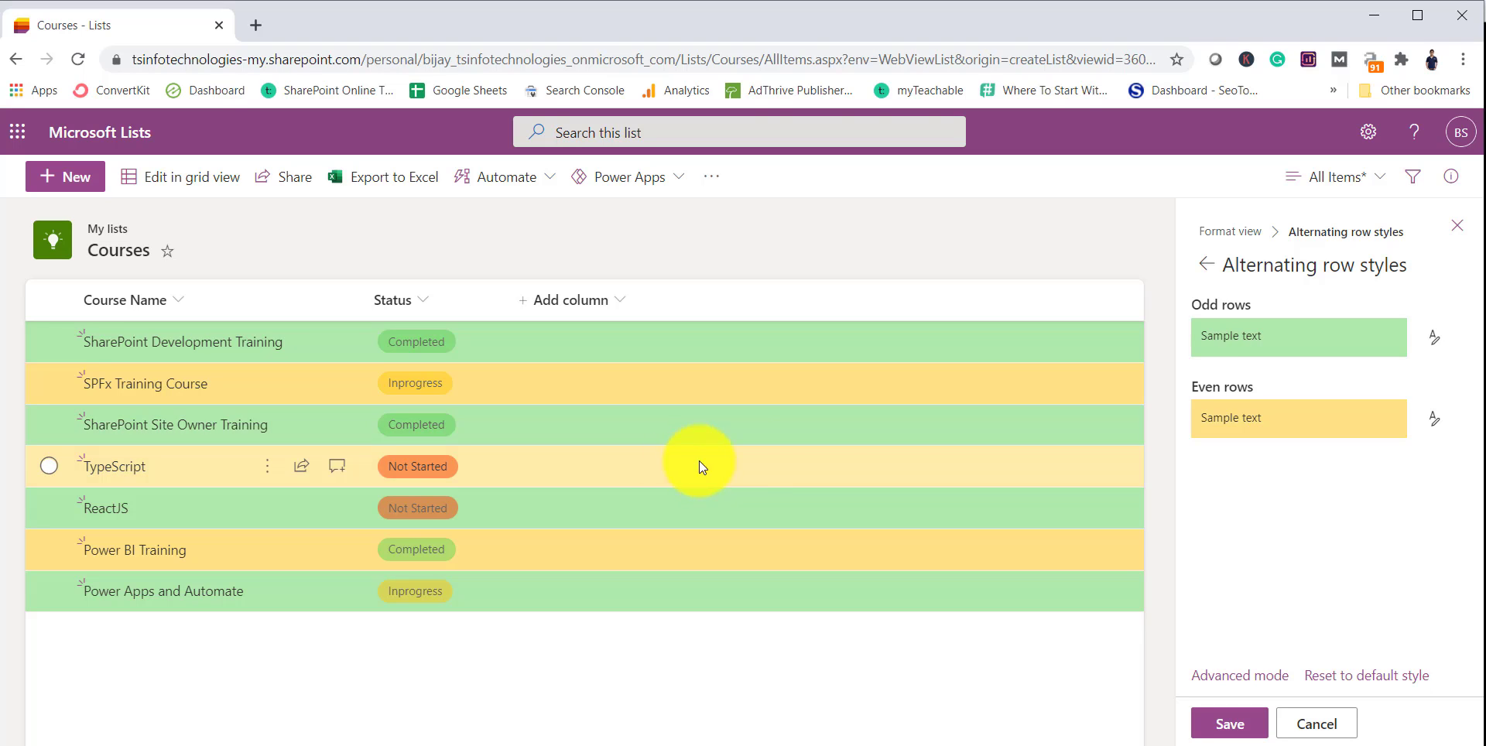
pyautogui.click(1209, 261)
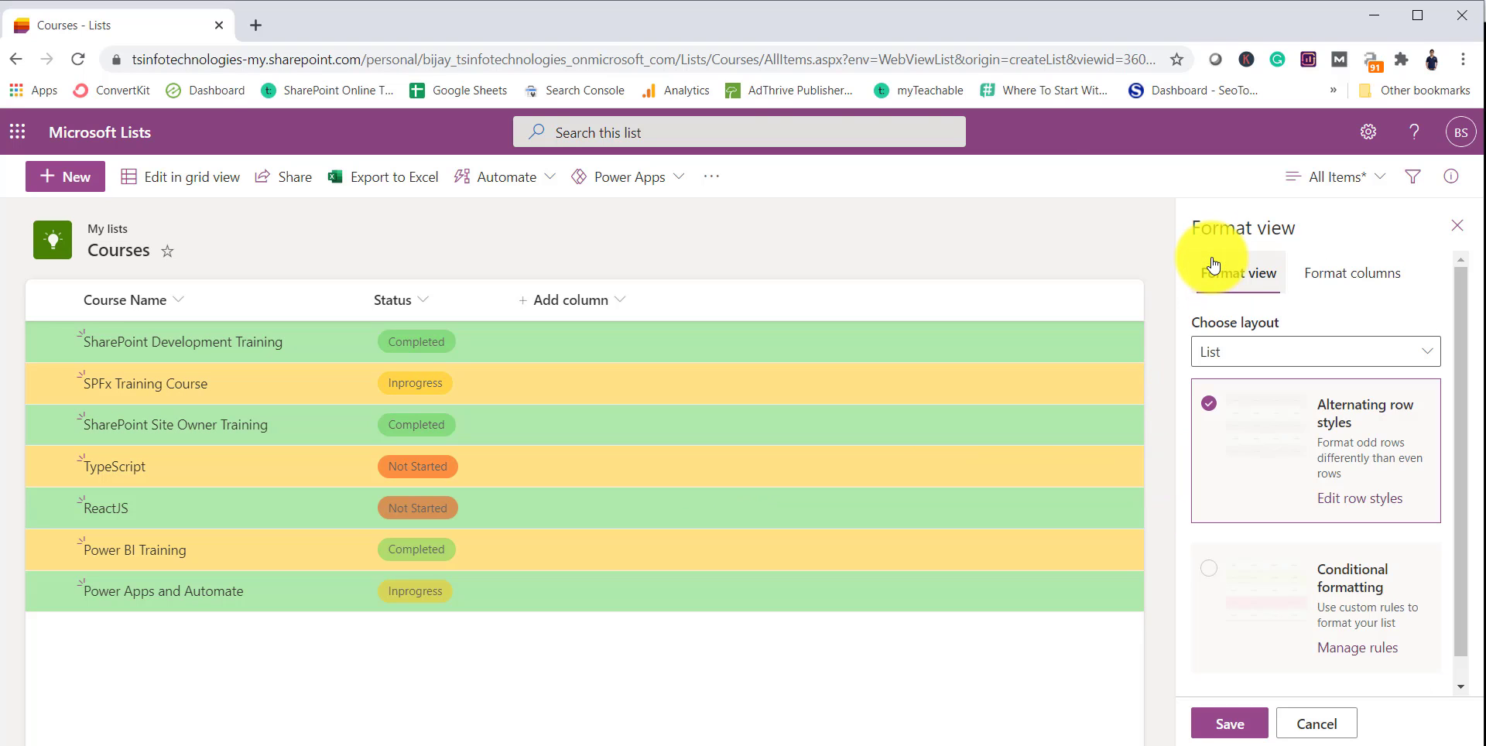
pyautogui.click(1238, 724)
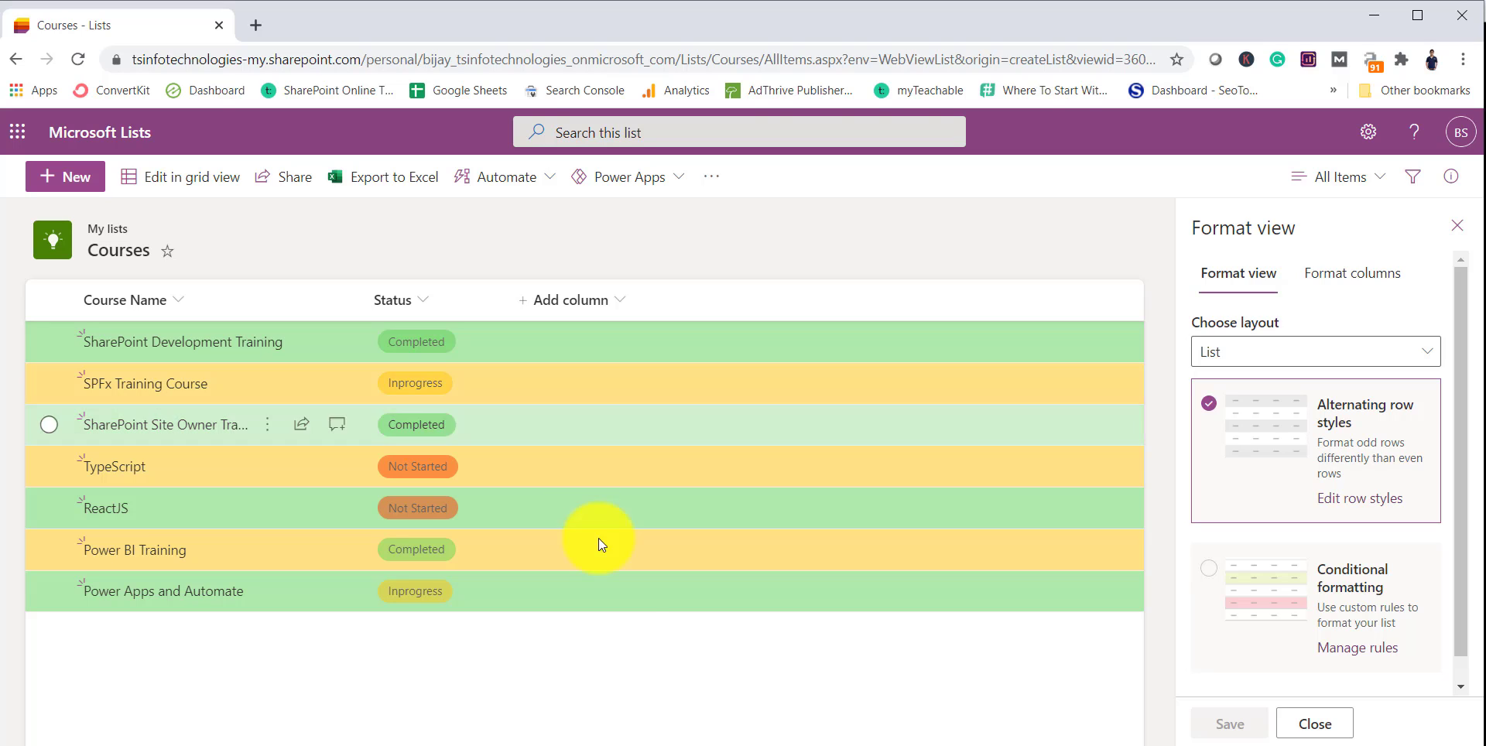
# Step: Switch the view to conditional formatting and set the fill color of the rule for all values to green
pyautogui.click(1211, 576)
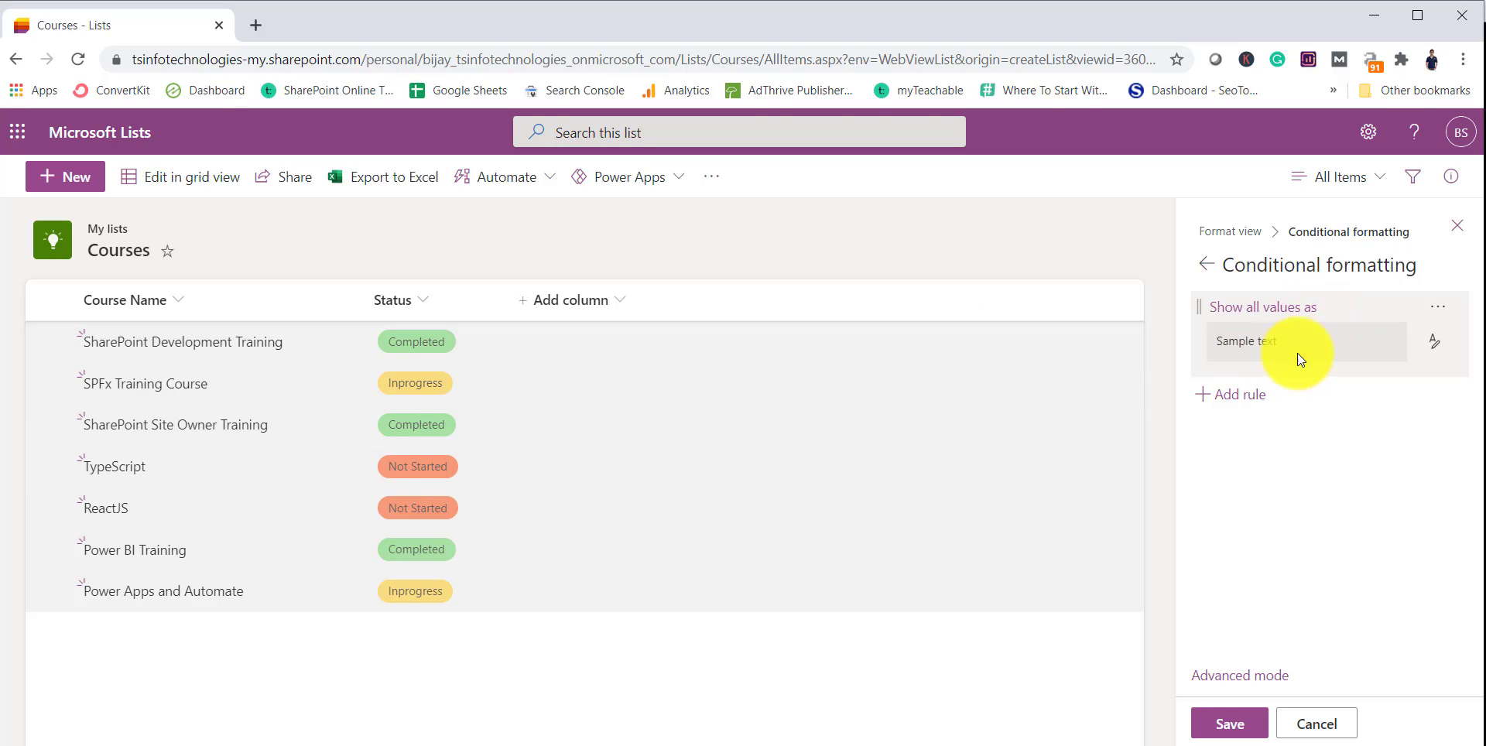
pyautogui.click(1434, 341)
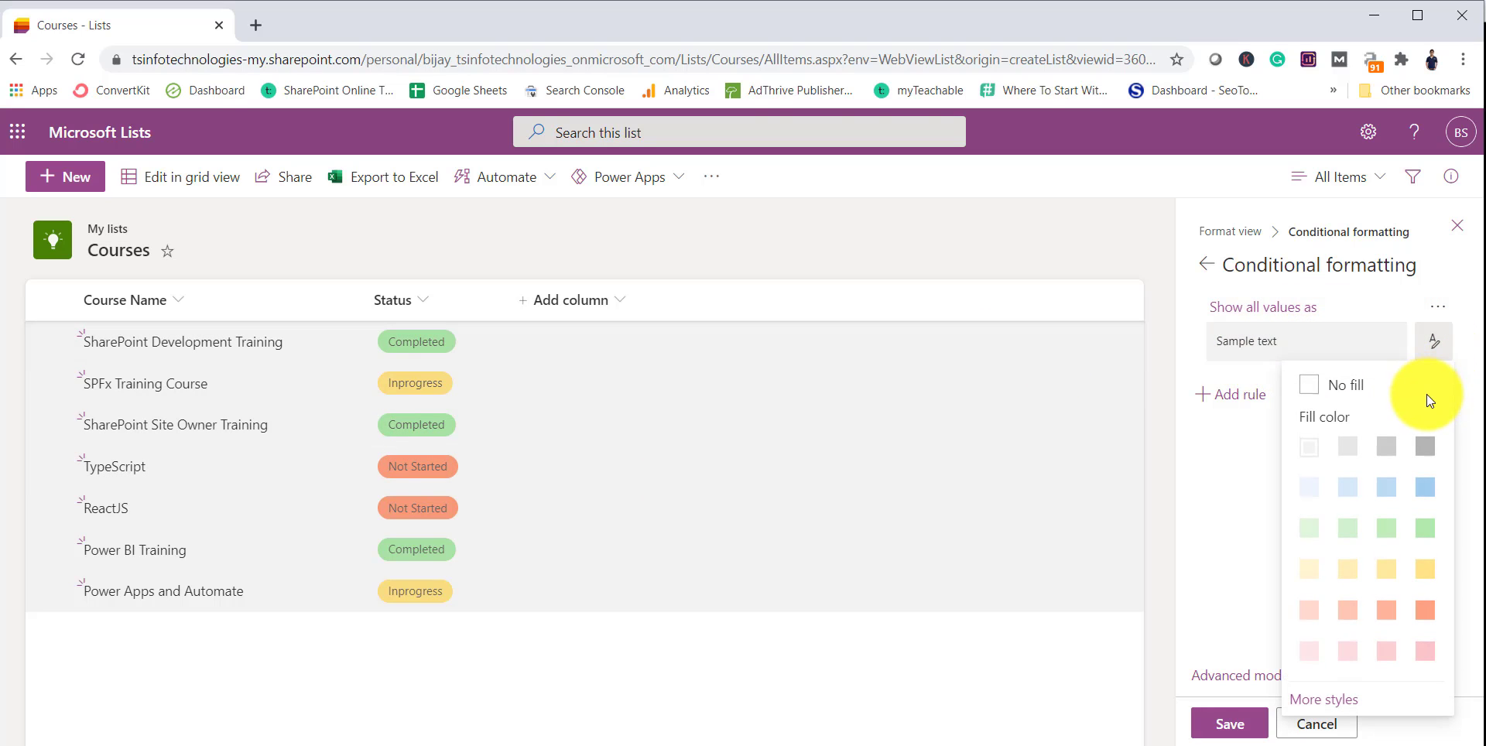
pyautogui.click(1425, 529)
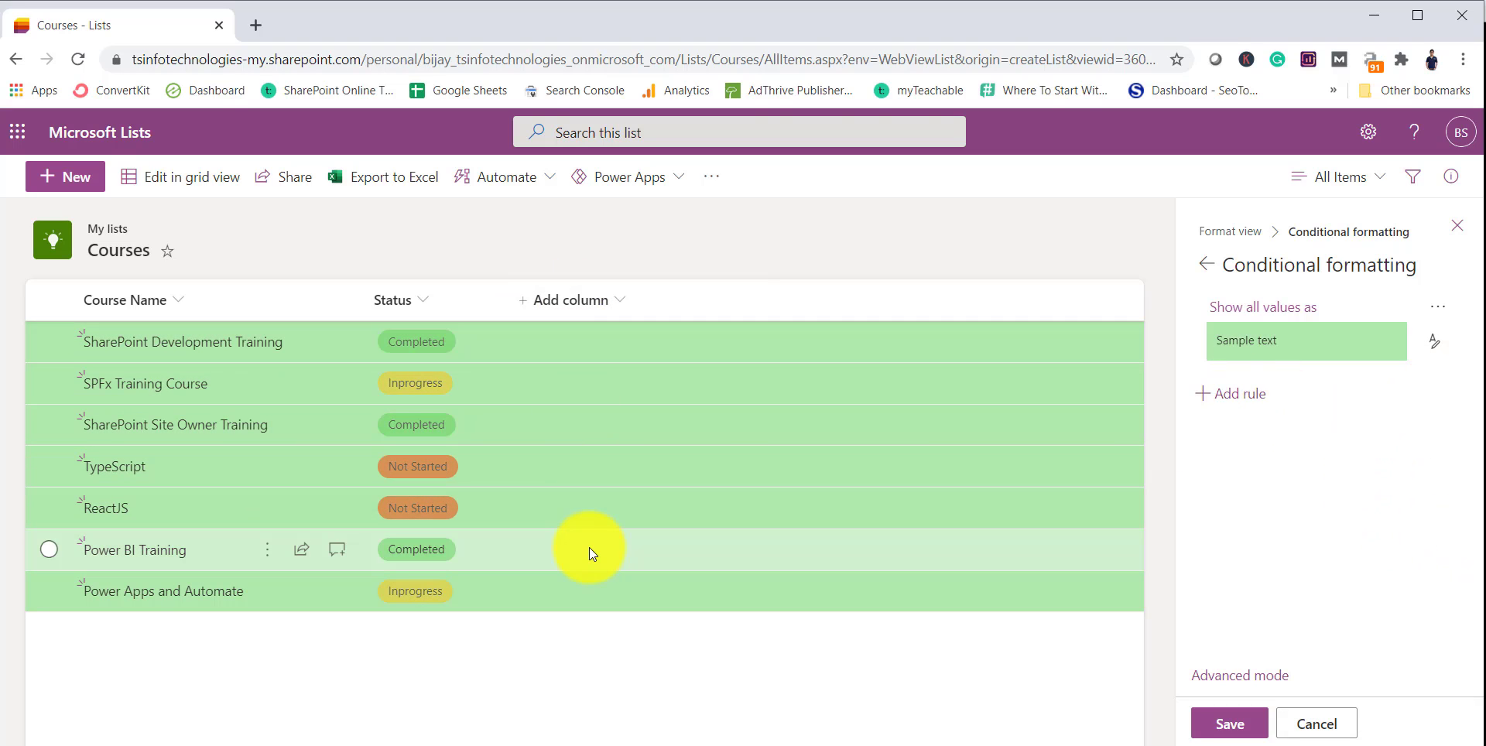
# Step: Restrict the green formatting rule to items where Status is equal to Completed
pyautogui.click(1244, 311)
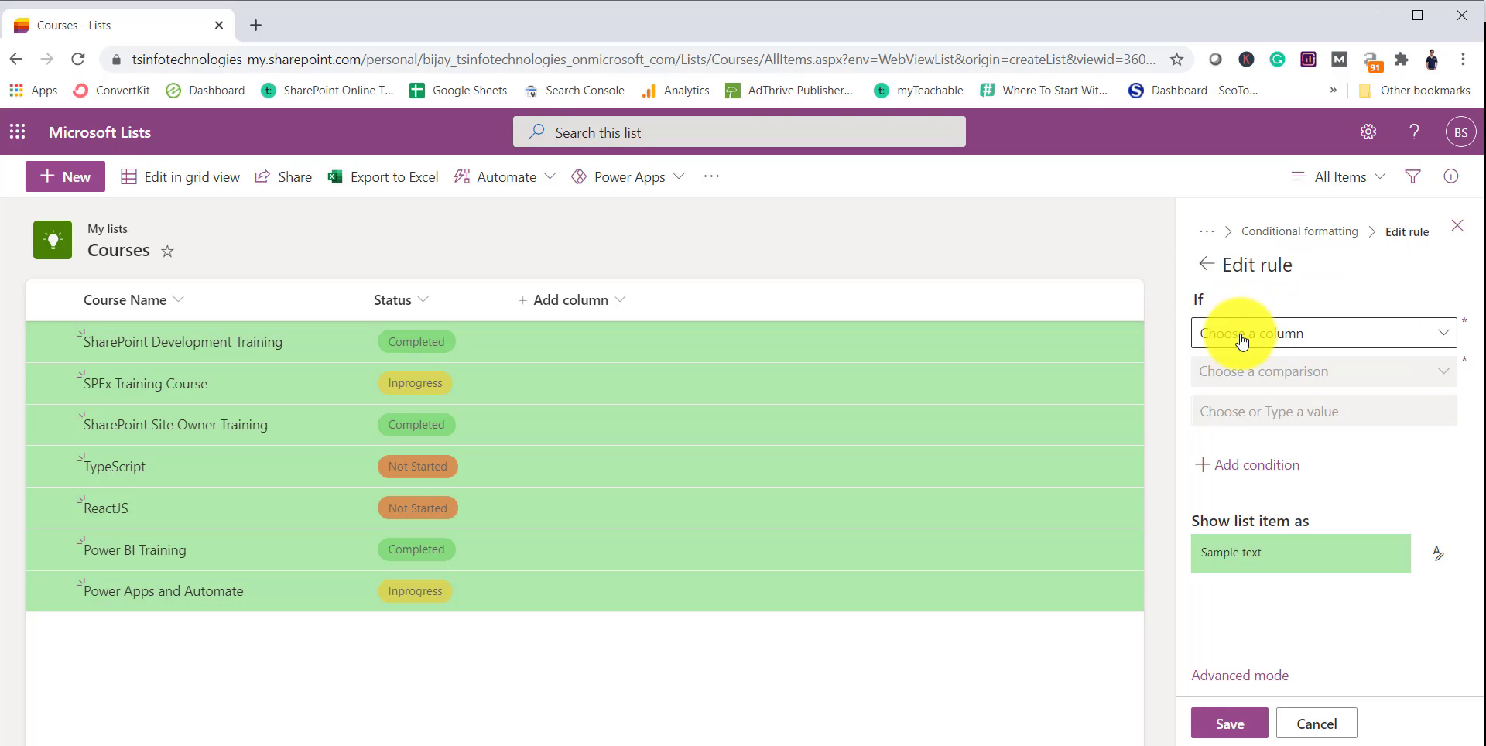
pyautogui.click(1267, 341)
pyautogui.click(1246, 363)
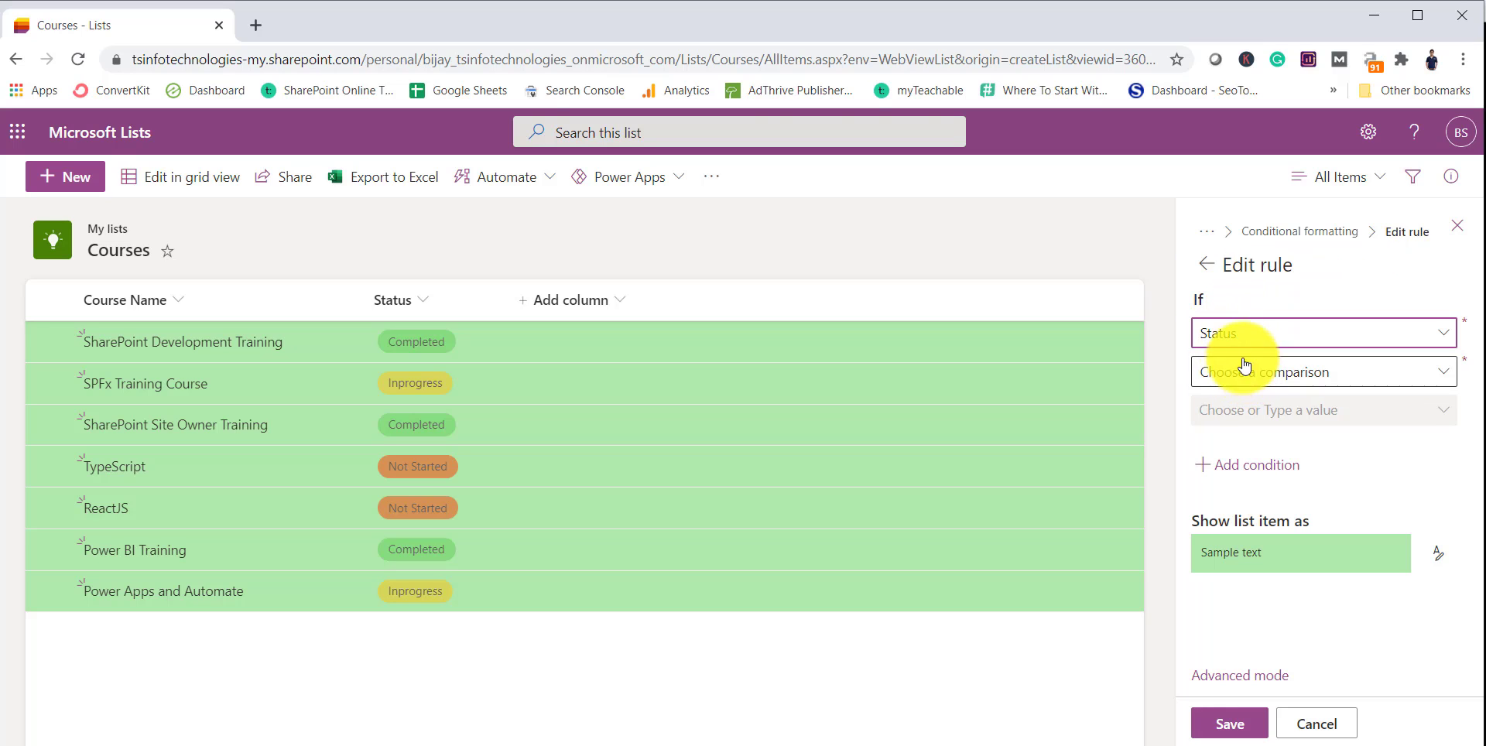
pyautogui.click(1258, 379)
pyautogui.click(1252, 422)
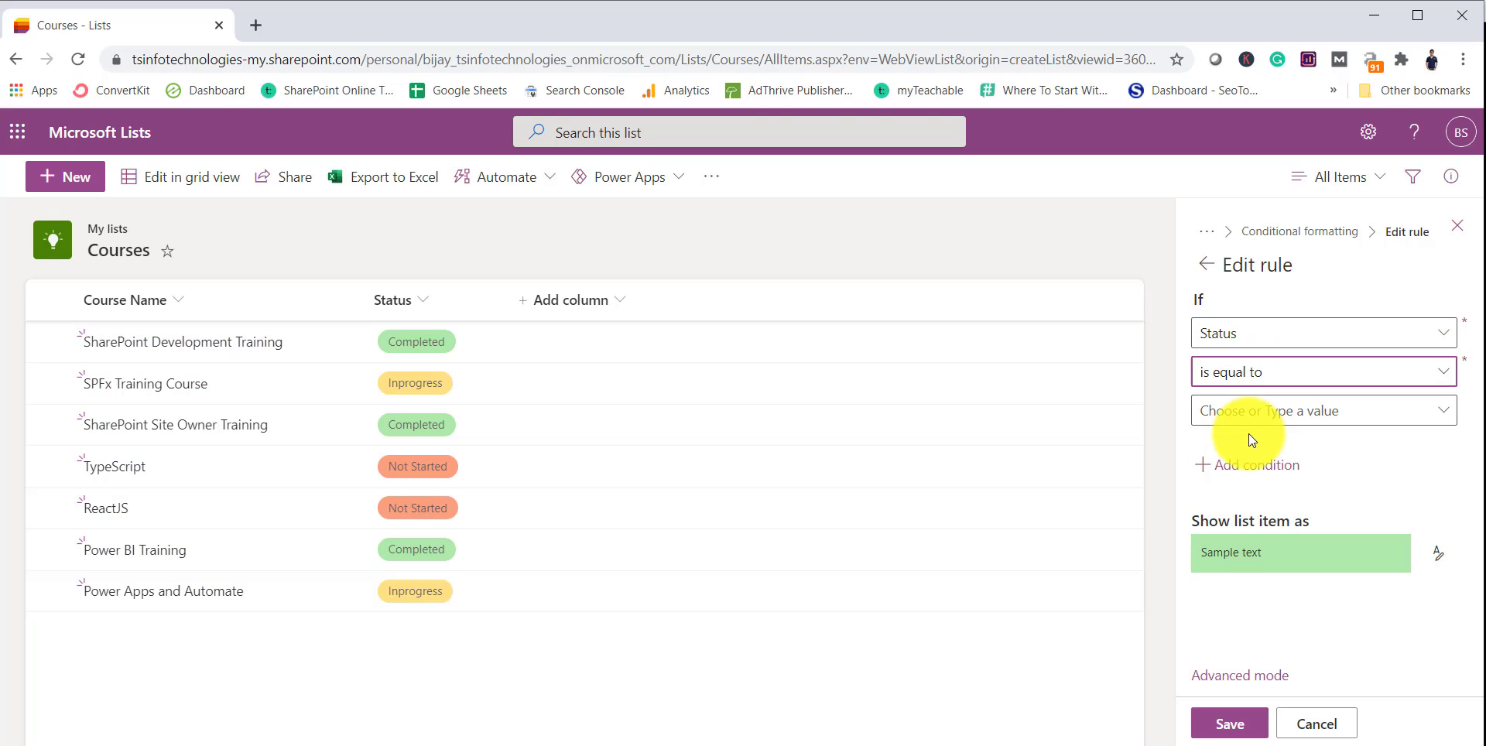
pyautogui.click(1253, 424)
pyautogui.click(1271, 439)
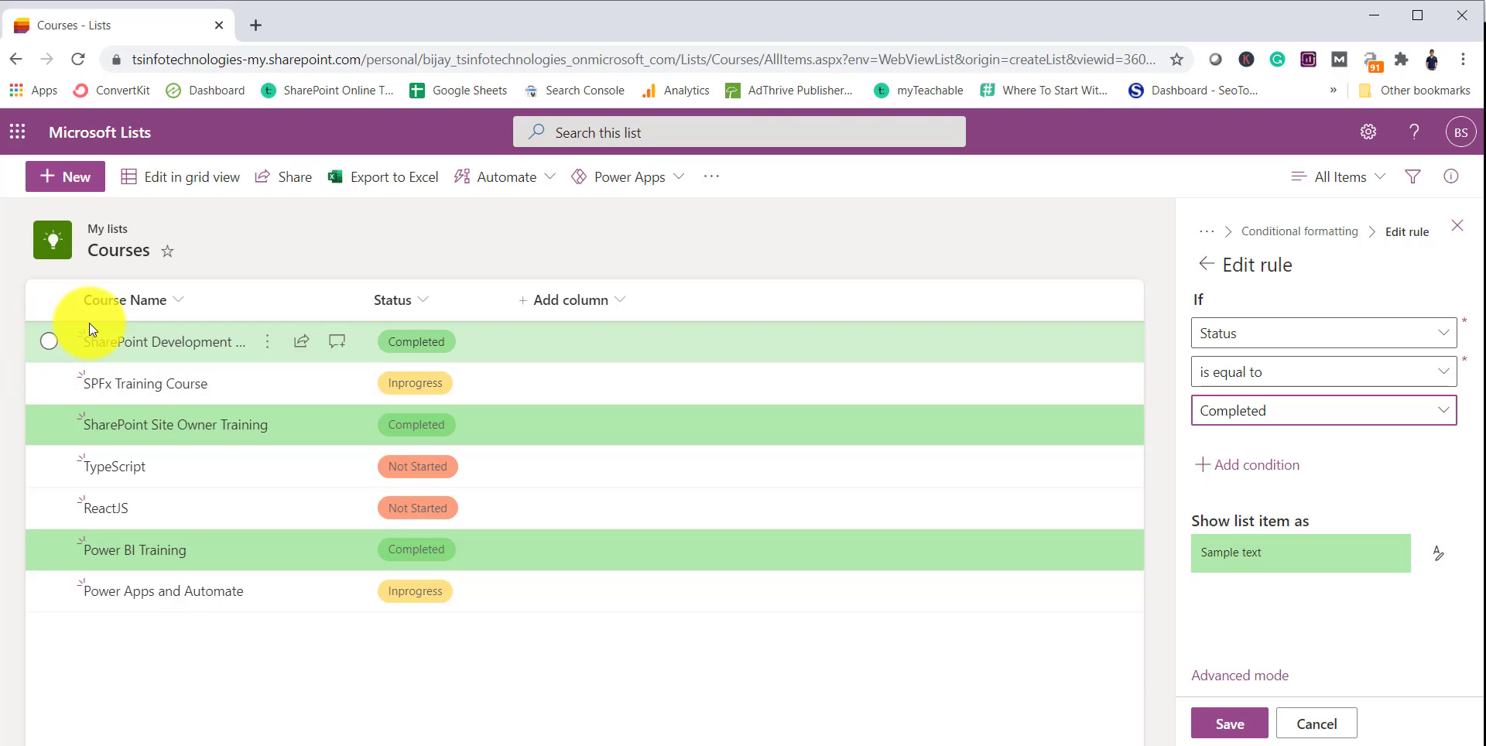
# Step: Try an additional Or condition, Status is equal to Inprogress, in the green rule and remove that condition
pyautogui.click(1229, 468)
pyautogui.click(1253, 466)
pyautogui.click(1251, 504)
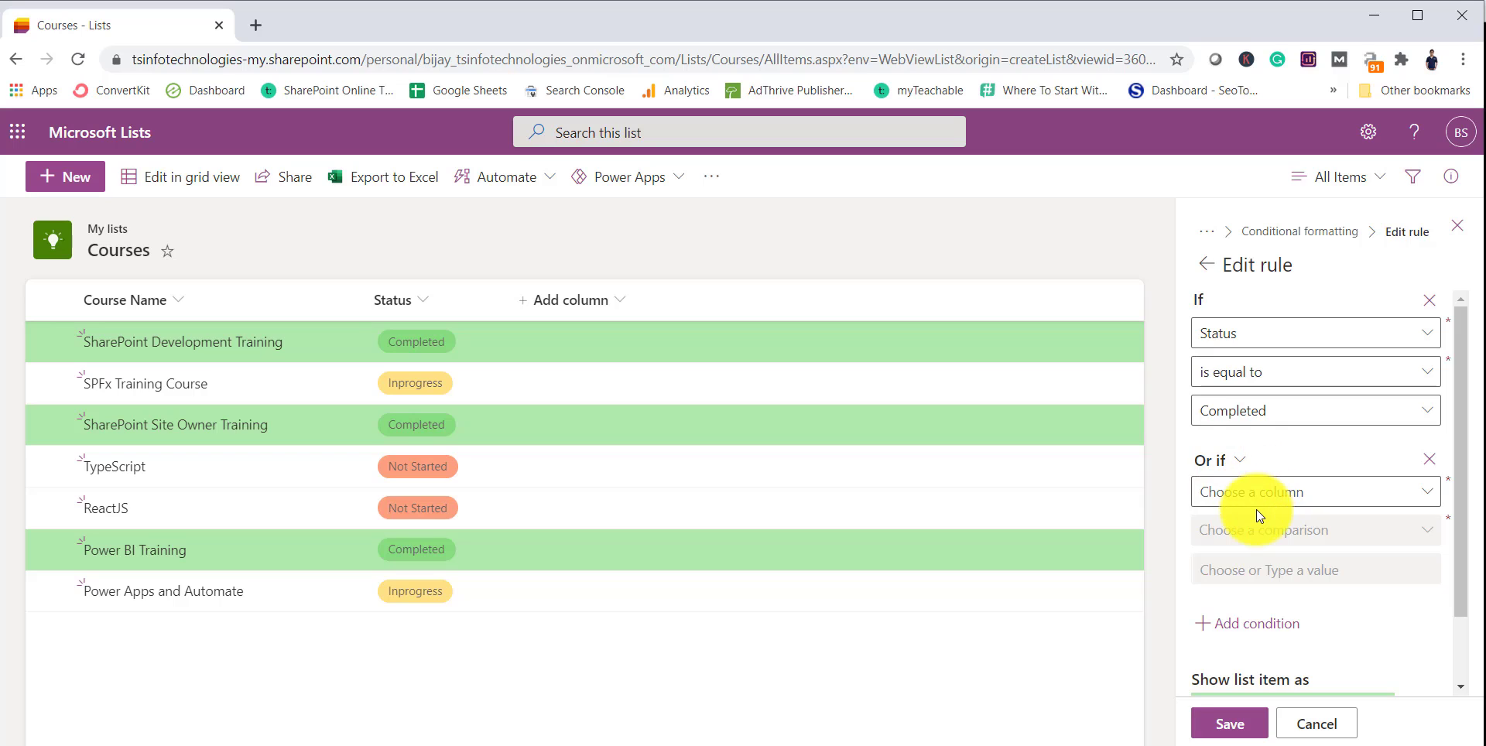
pyautogui.click(1259, 494)
pyautogui.click(1257, 526)
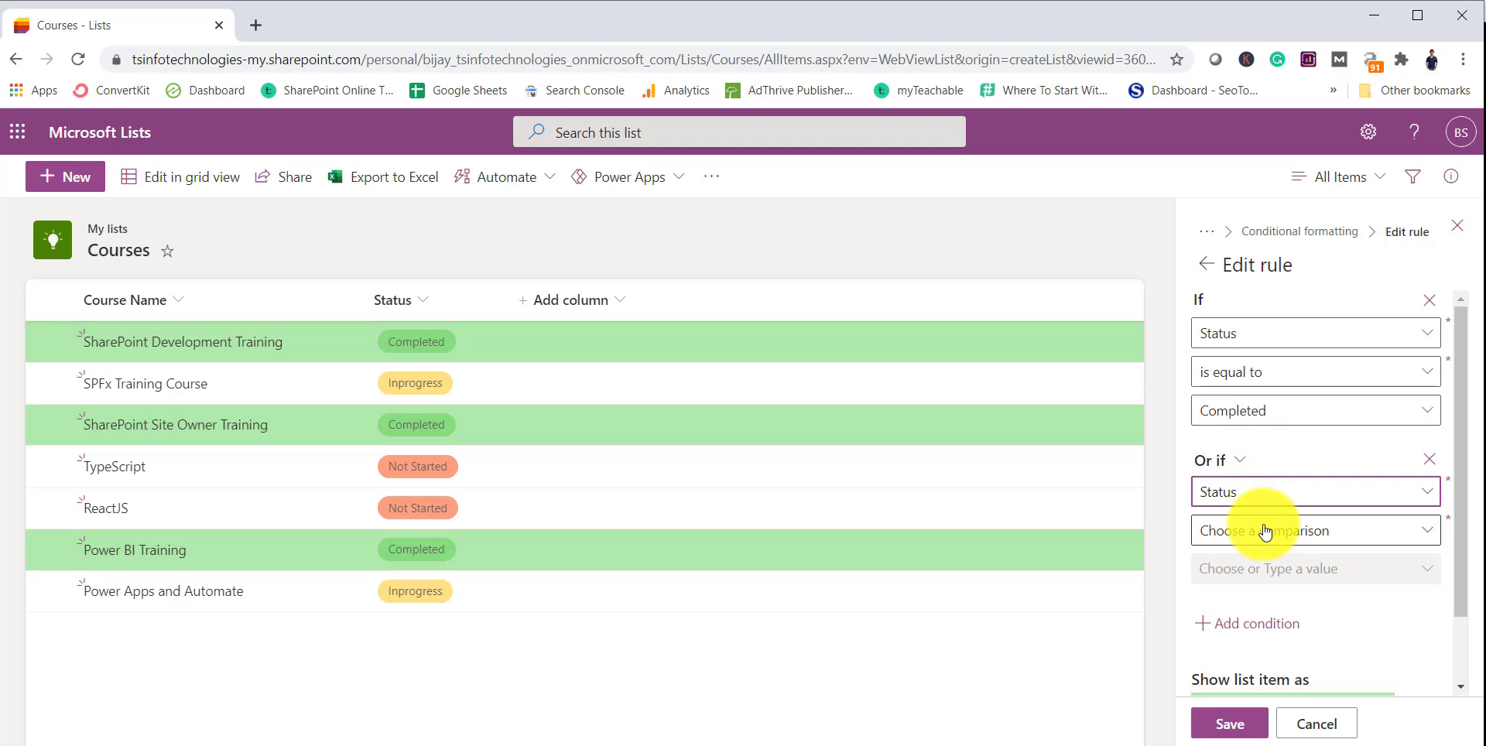
pyautogui.click(1270, 531)
pyautogui.click(1269, 569)
pyautogui.click(1267, 573)
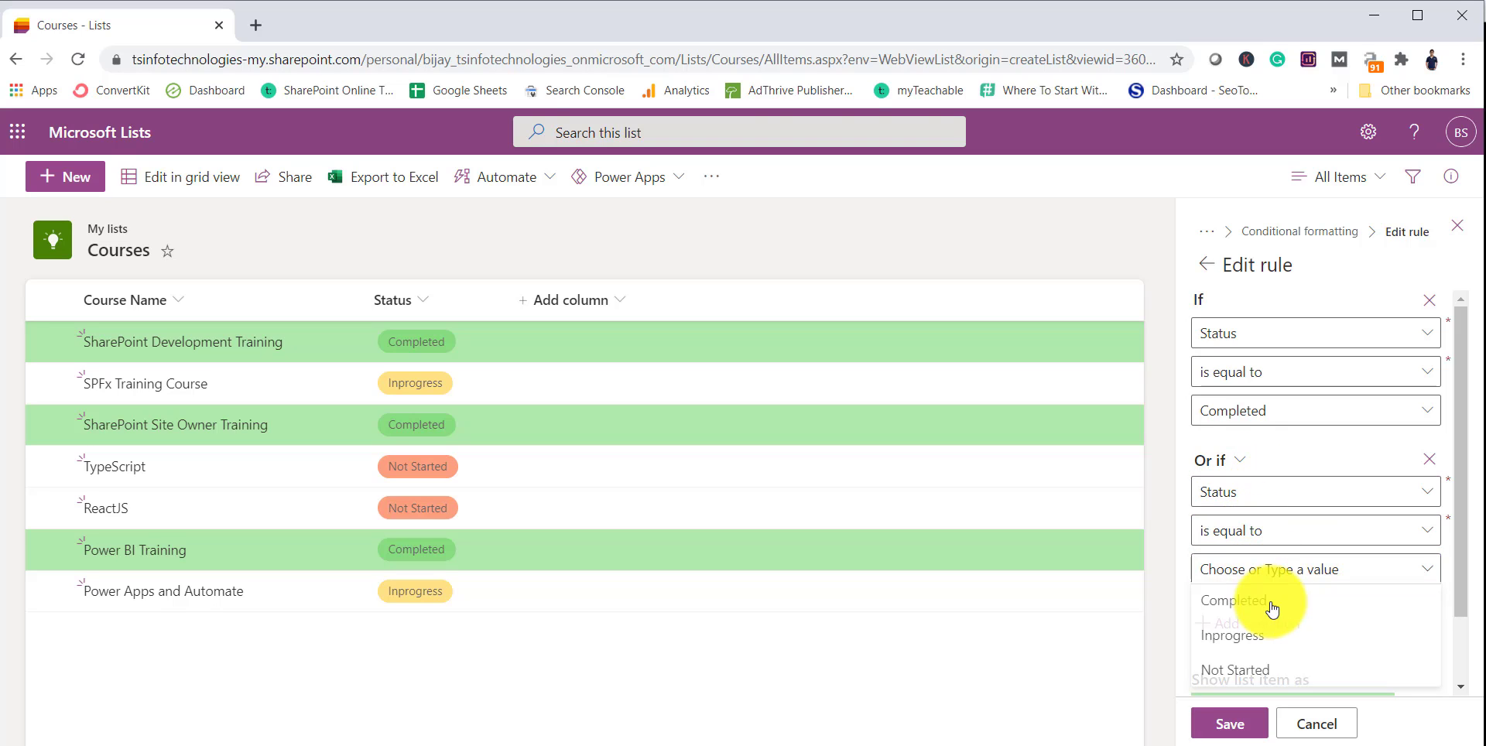
pyautogui.click(1271, 641)
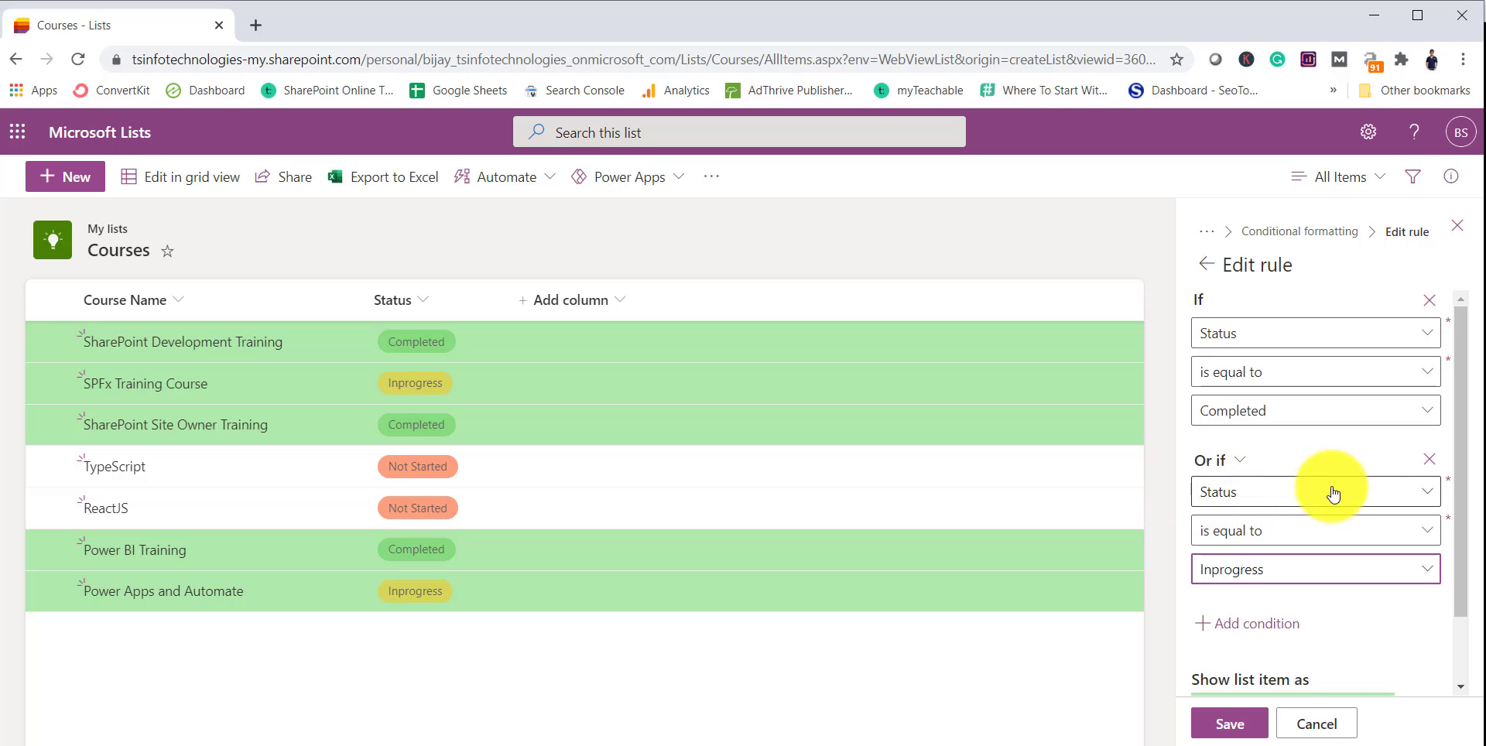
pyautogui.click(1429, 458)
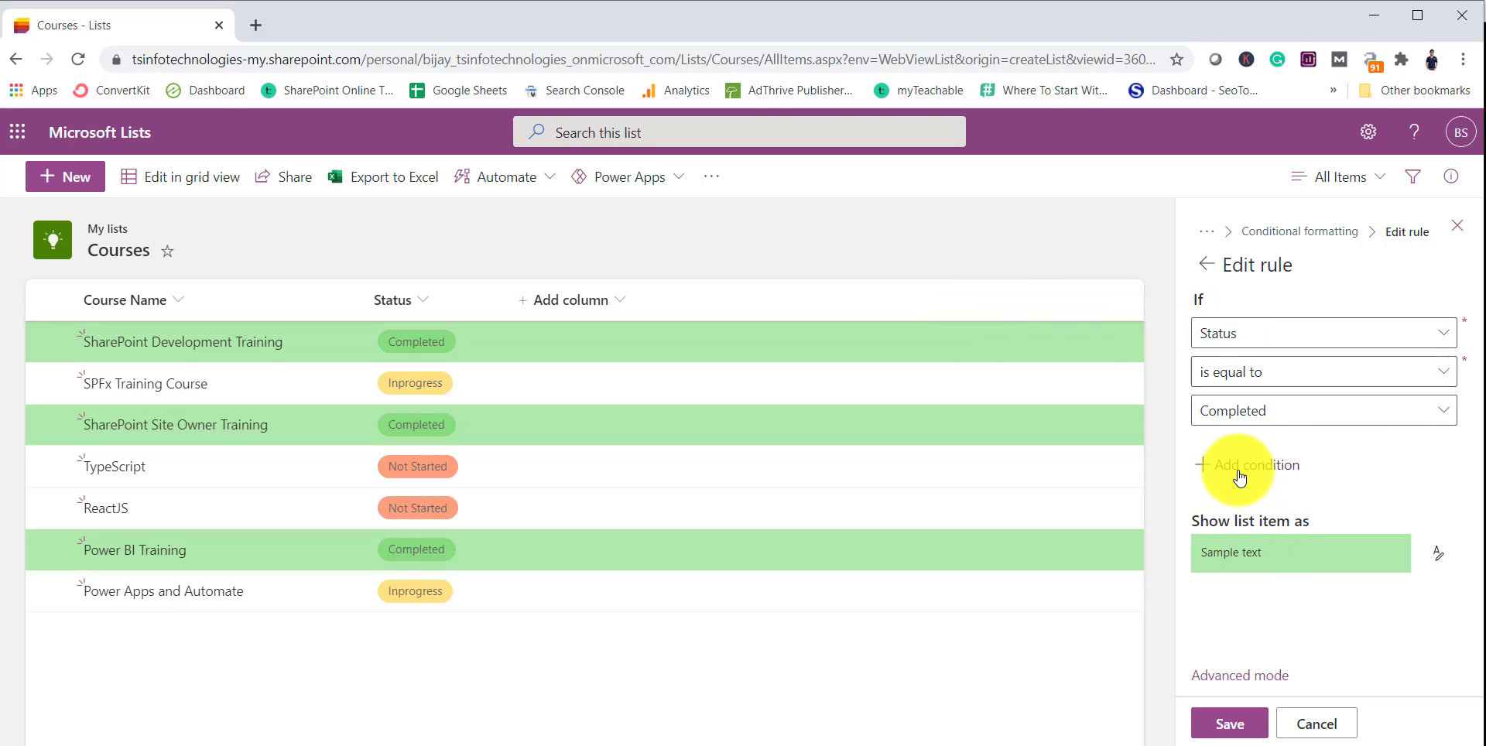
# Step: Save the Completed rule and create a second formatting rule for items where Status is equal to Inprogress
pyautogui.click(1230, 724)
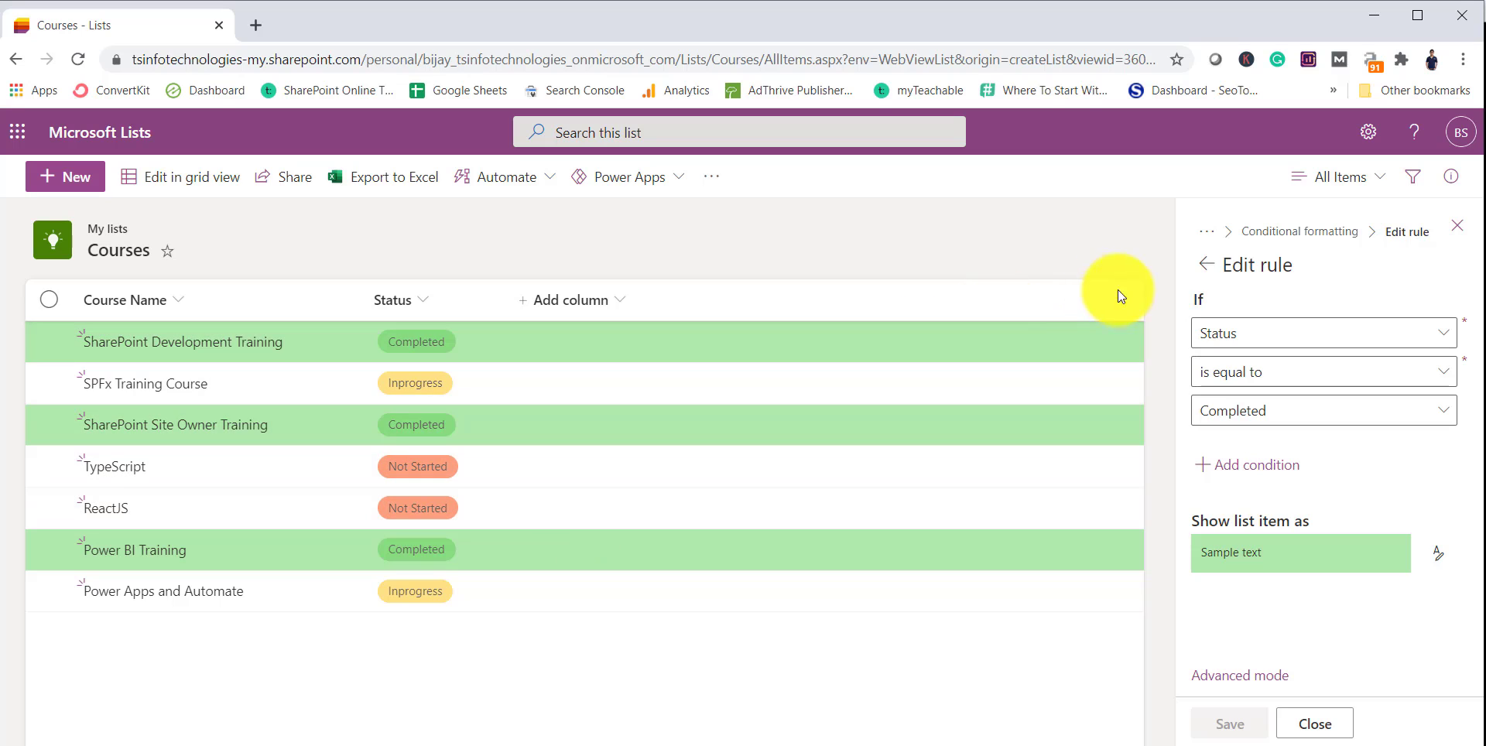
pyautogui.click(1209, 265)
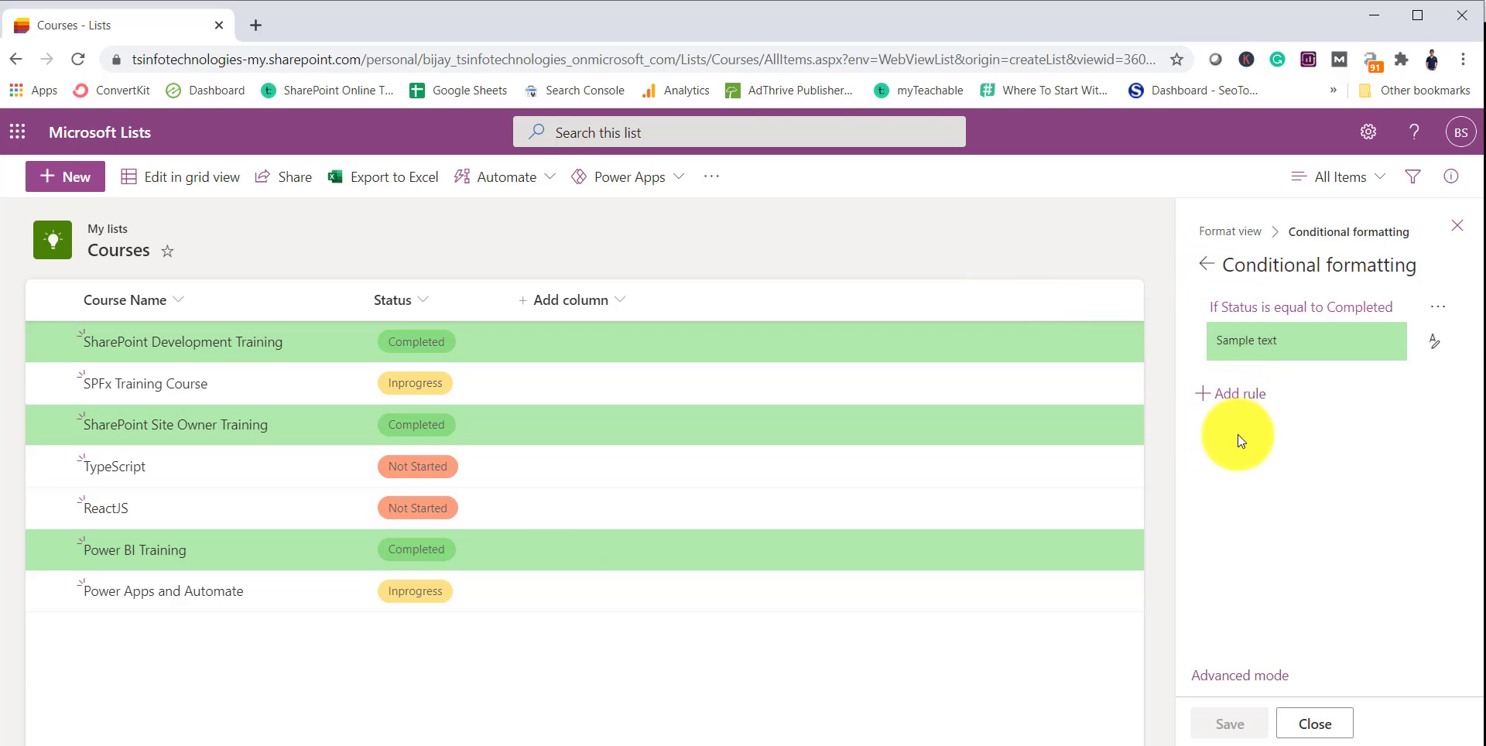
pyautogui.click(1234, 396)
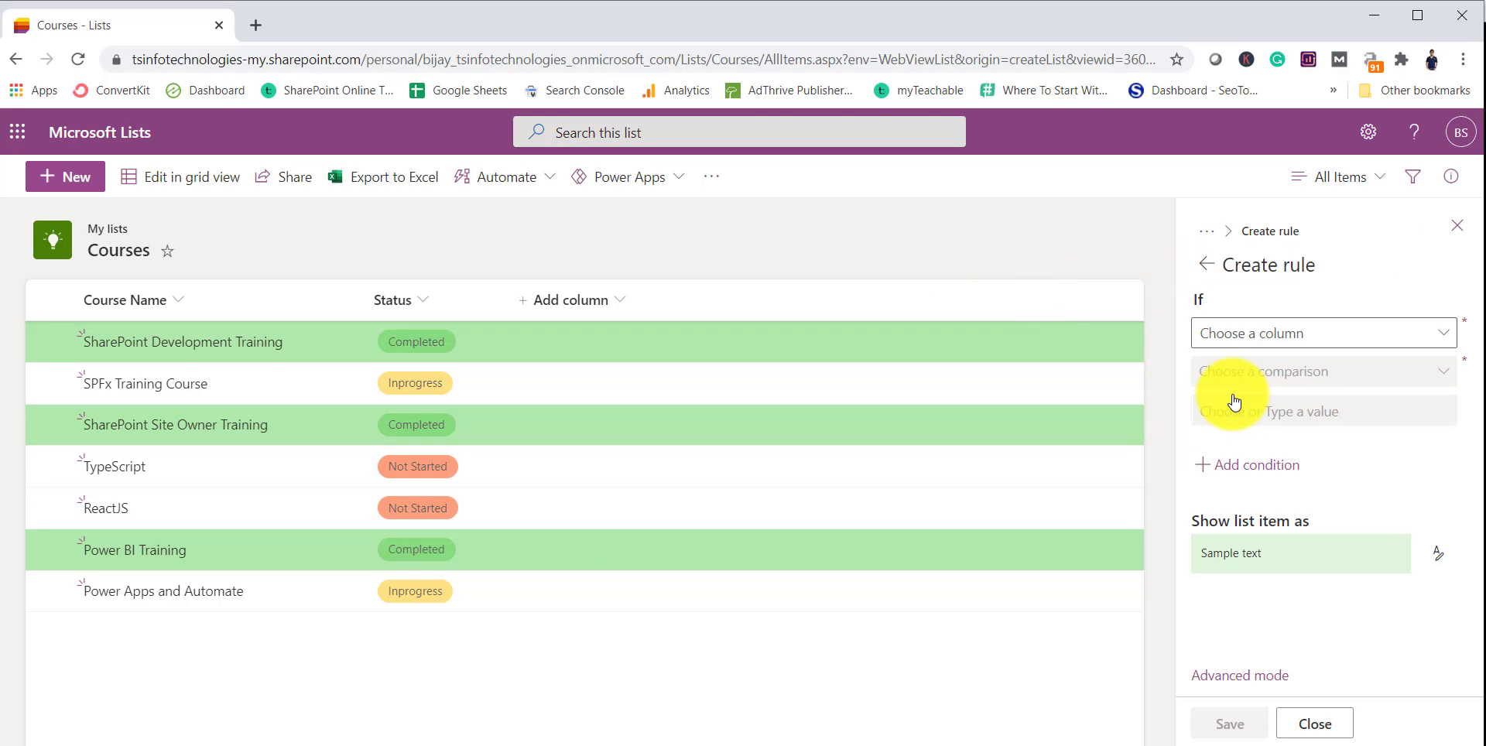
pyautogui.click(1254, 332)
pyautogui.click(1244, 374)
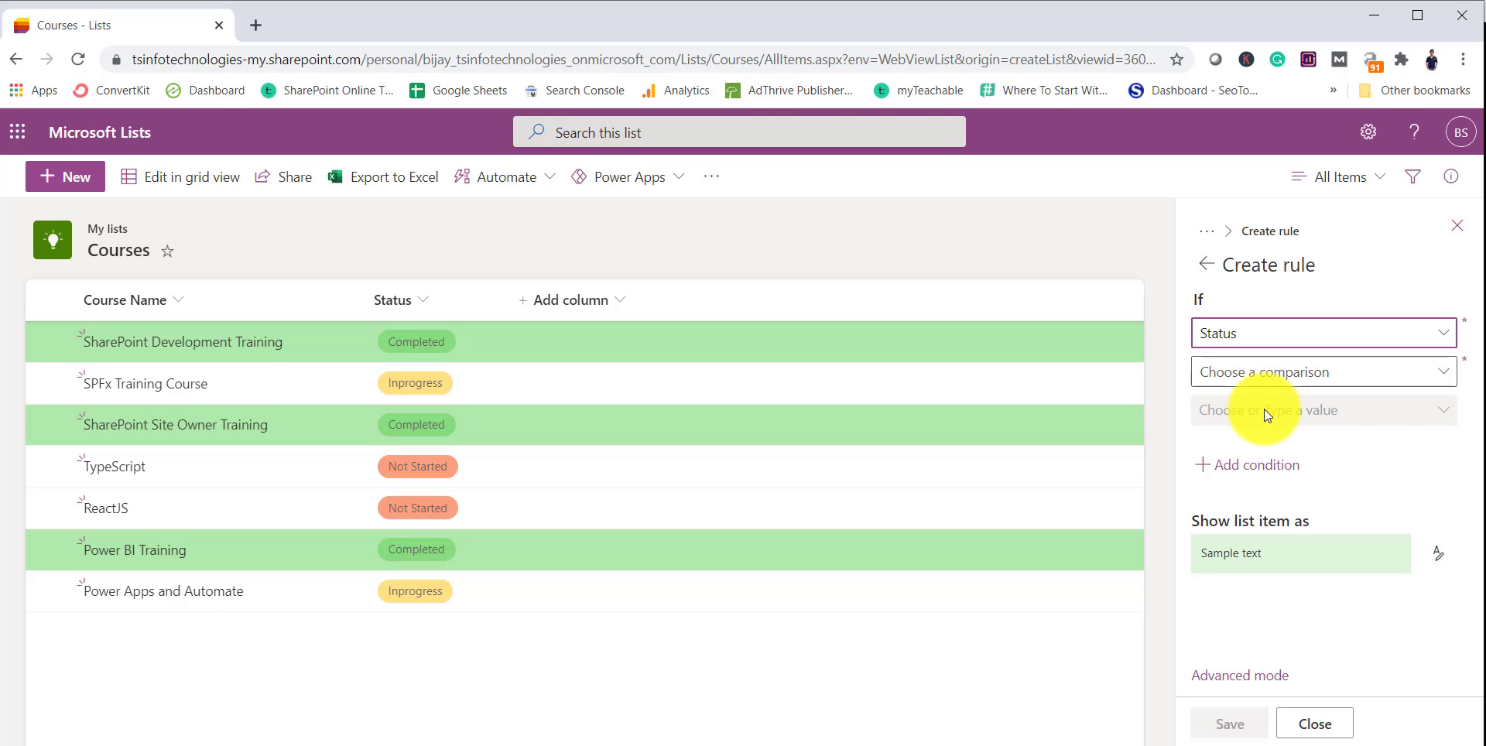
pyautogui.click(1254, 373)
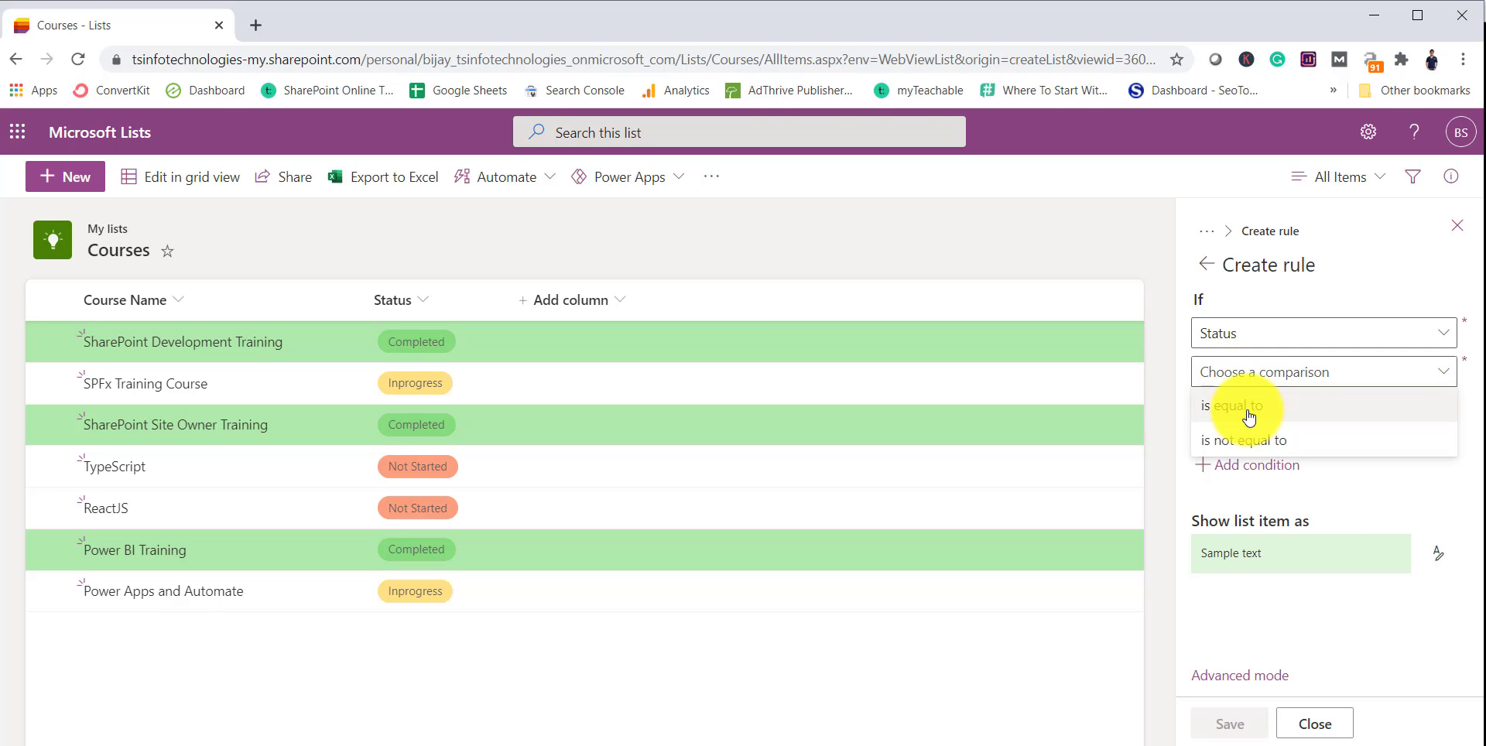
pyautogui.click(1247, 404)
pyautogui.click(1254, 412)
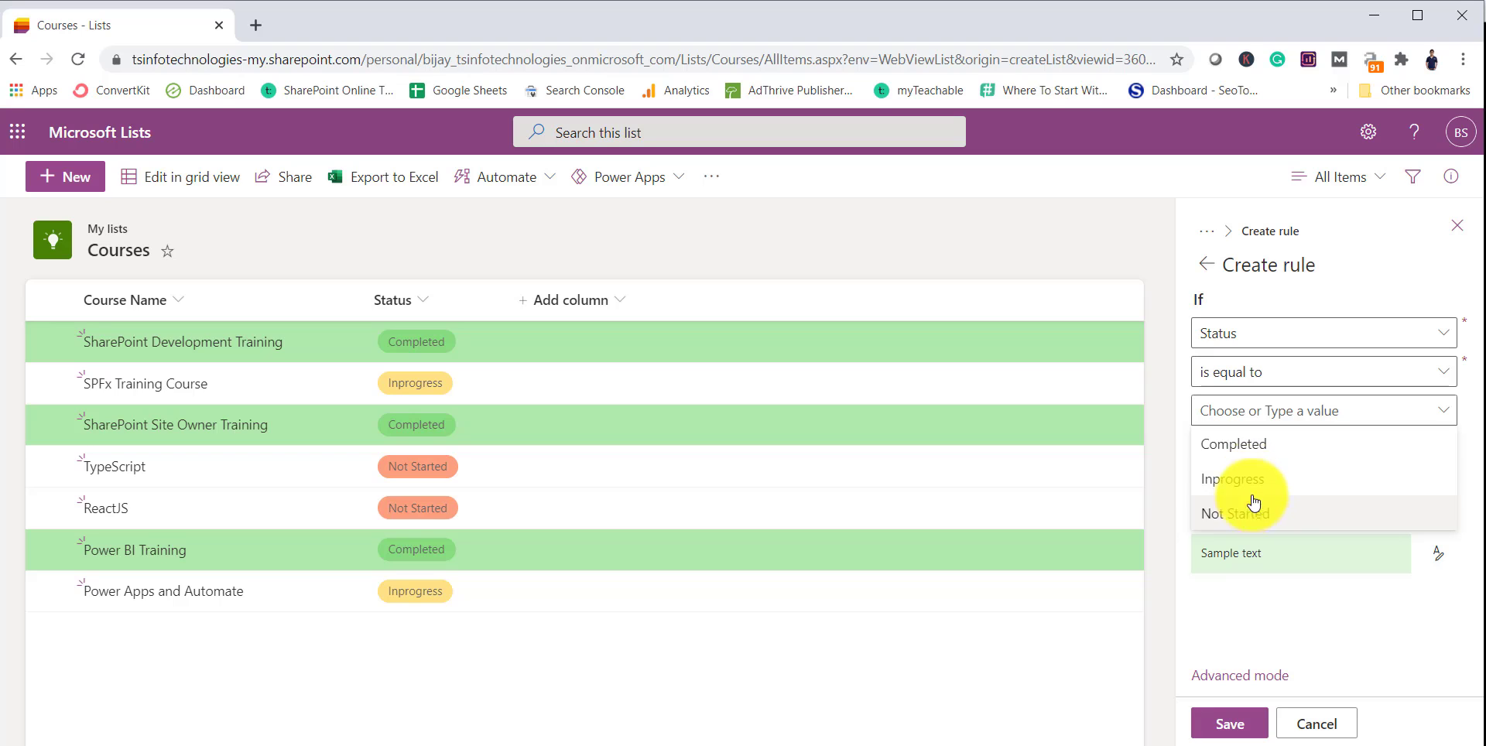
pyautogui.click(1252, 484)
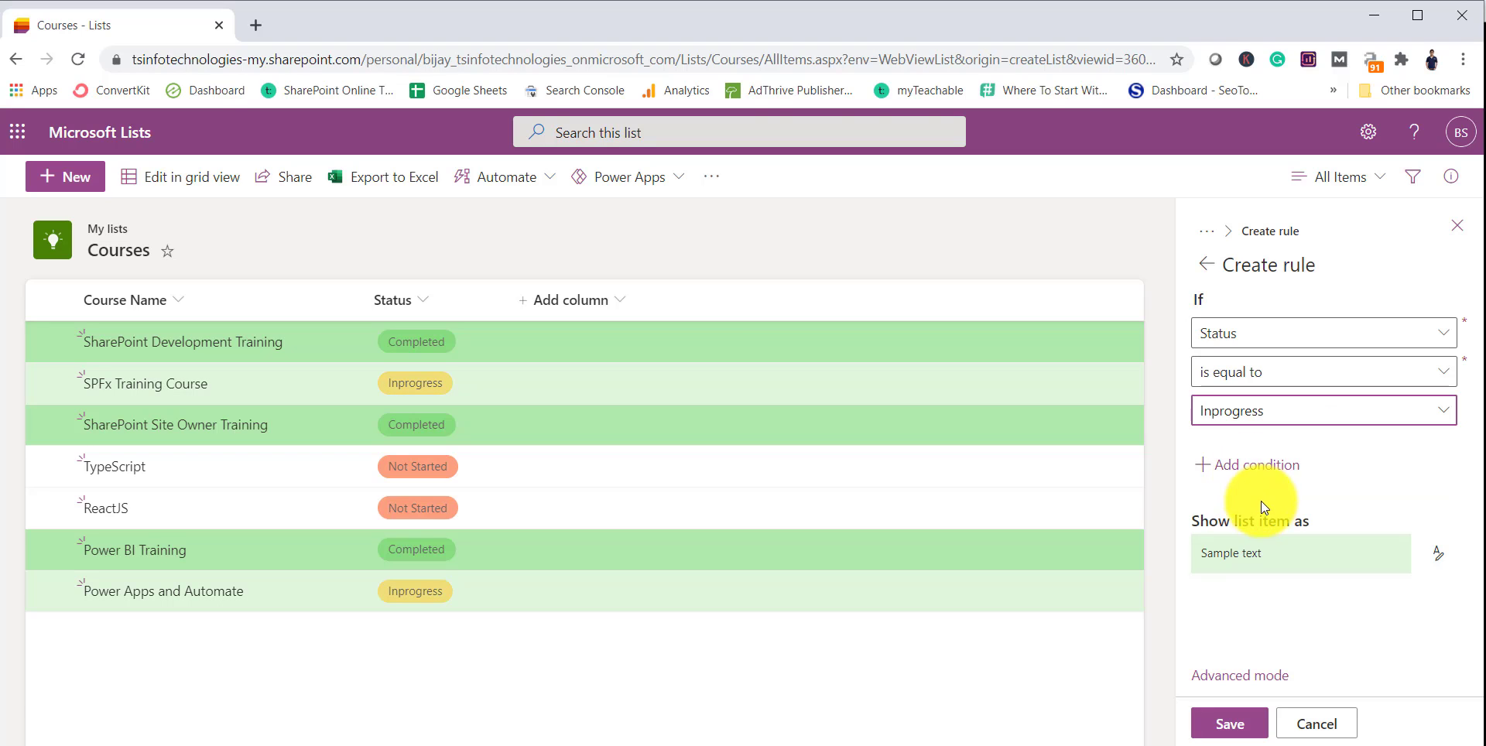
# Step: Set the Inprogress rule's fill color to yellow and return to the list of conditional formatting rules
pyautogui.click(1436, 554)
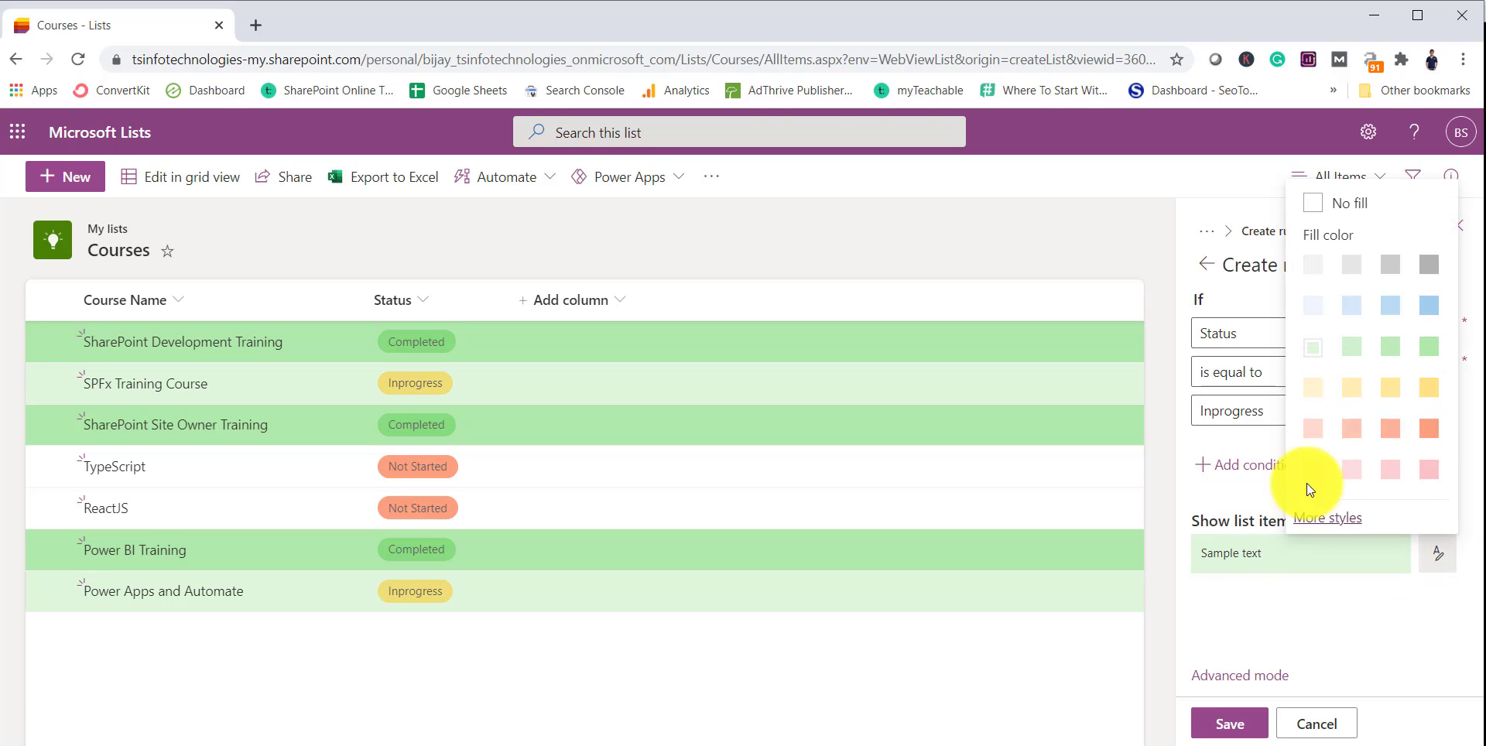
pyautogui.click(1428, 387)
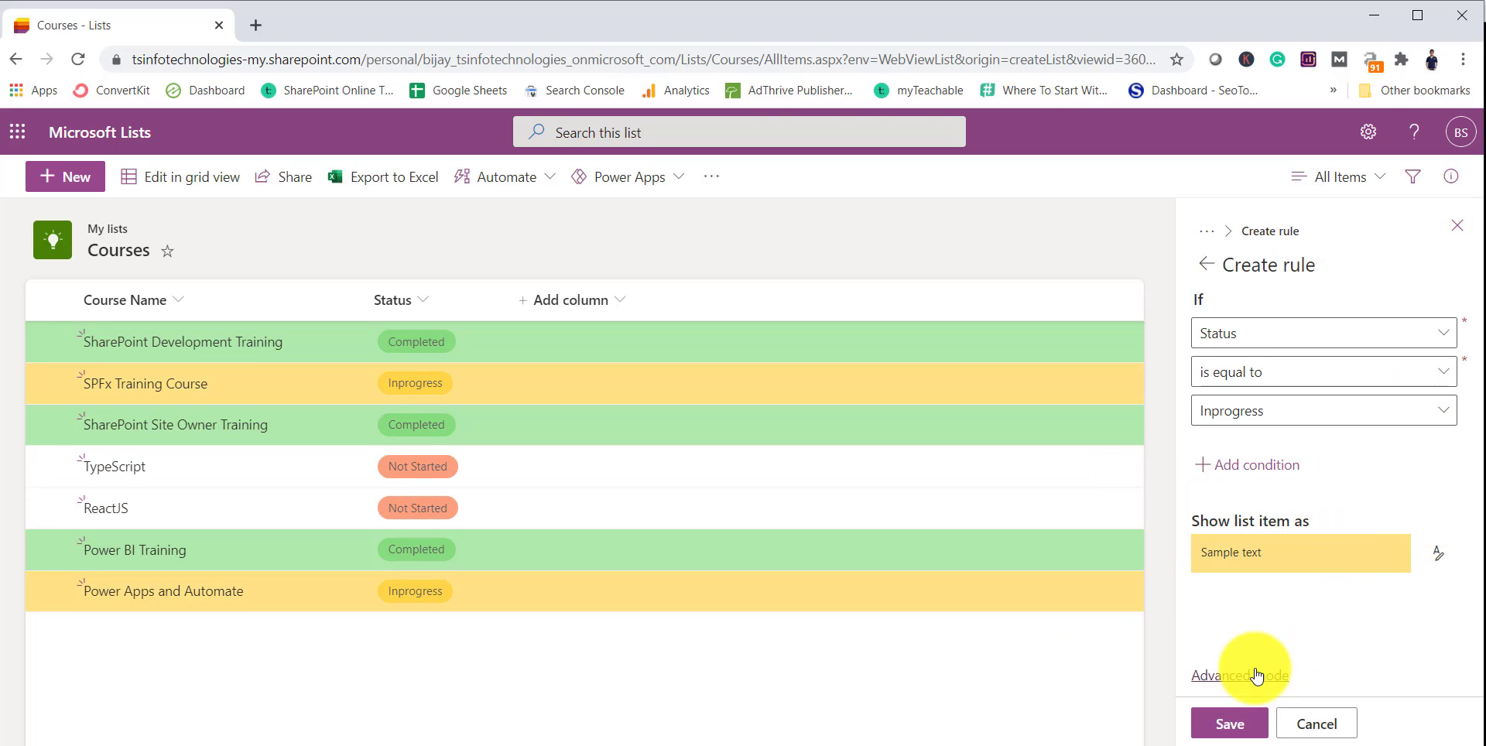
pyautogui.click(1205, 265)
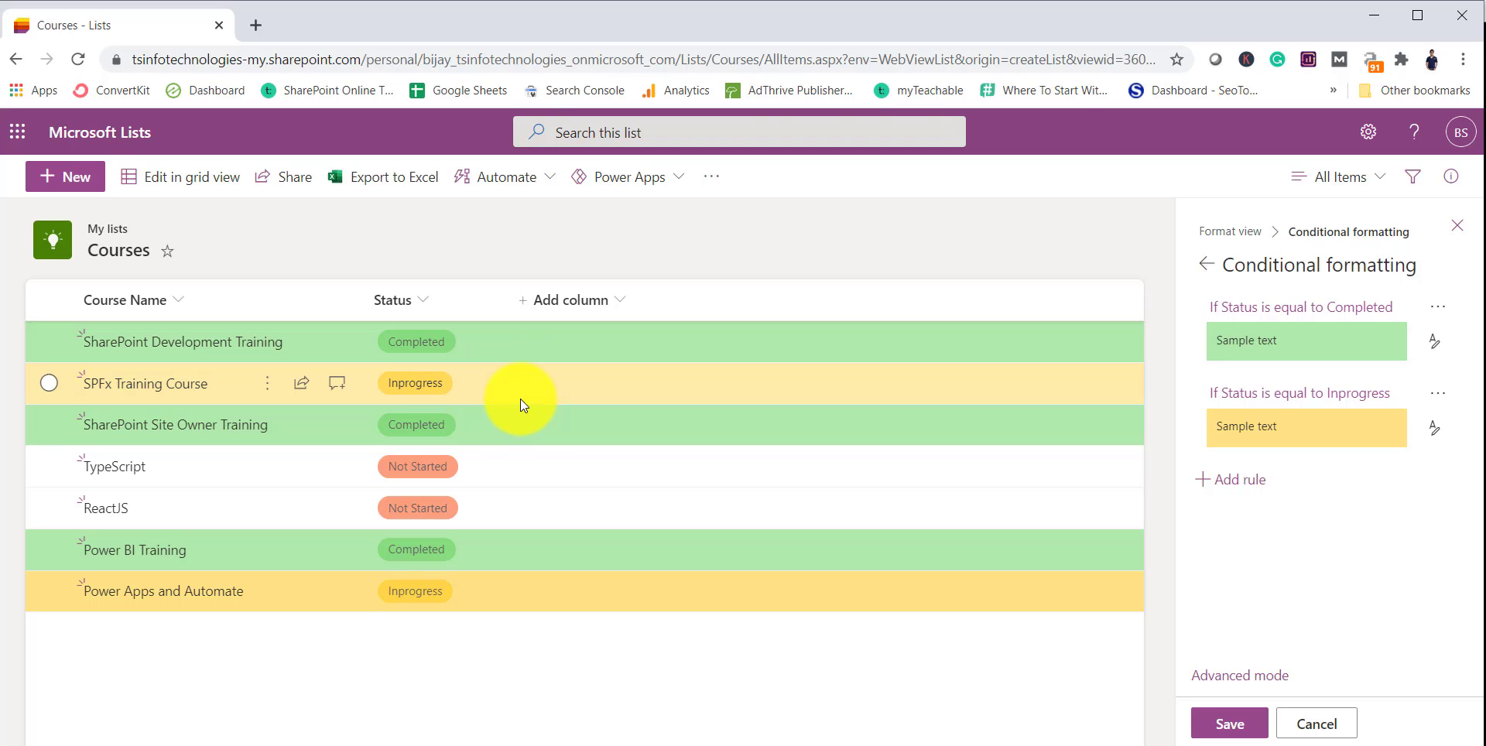
# Step: Create a third conditional formatting rule for items where Status is equal to Not Started
pyautogui.click(1258, 480)
pyautogui.click(1269, 346)
pyautogui.click(1266, 387)
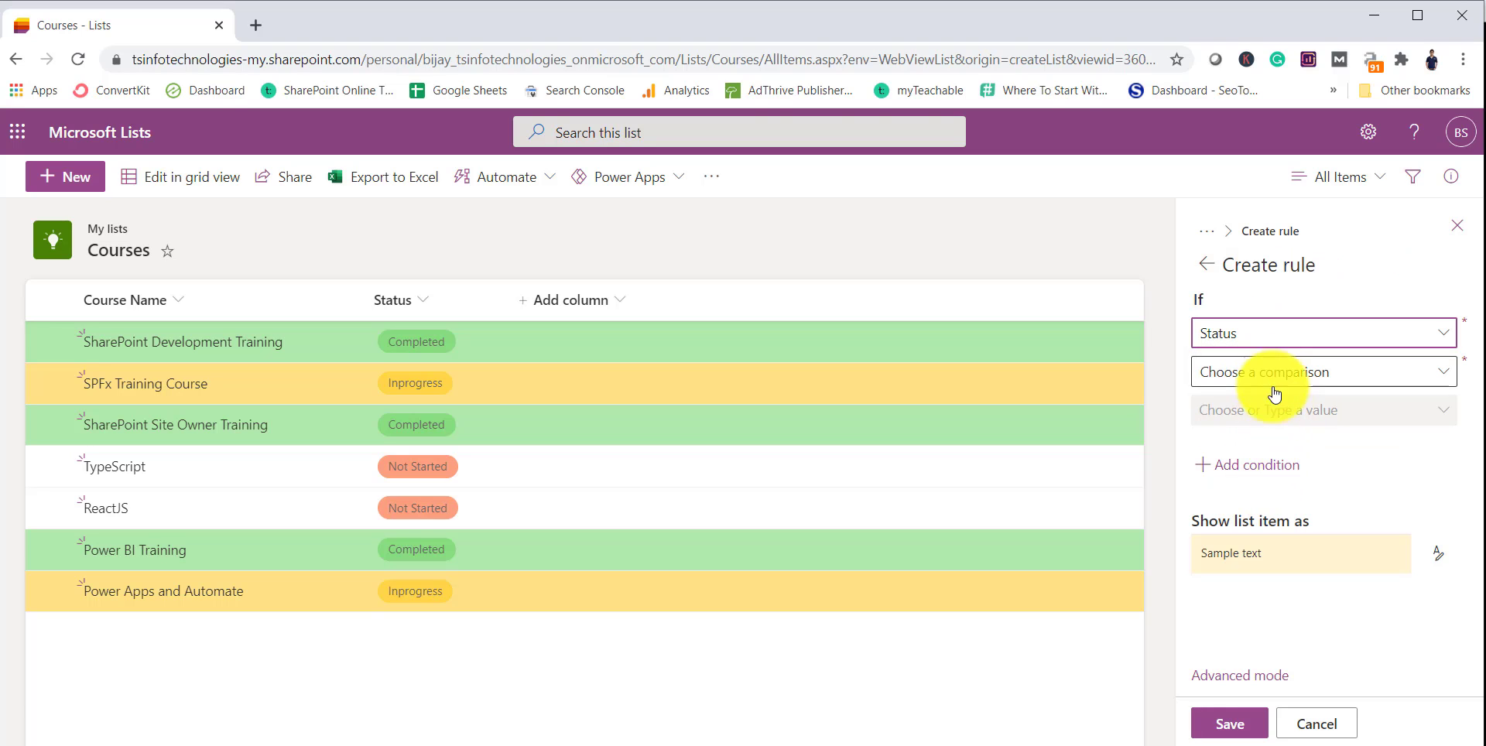
pyautogui.click(1270, 376)
pyautogui.click(1276, 409)
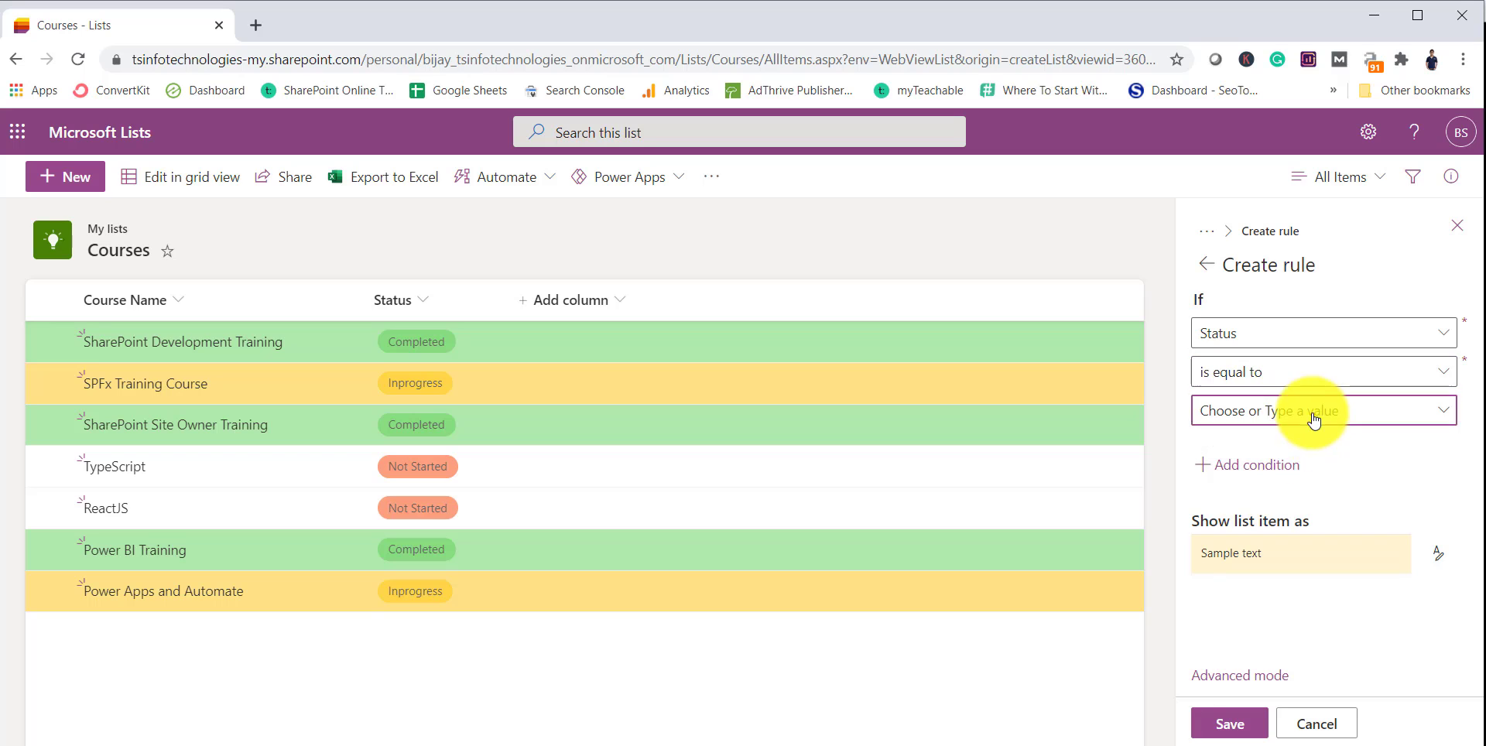
pyautogui.click(1316, 411)
pyautogui.click(1313, 516)
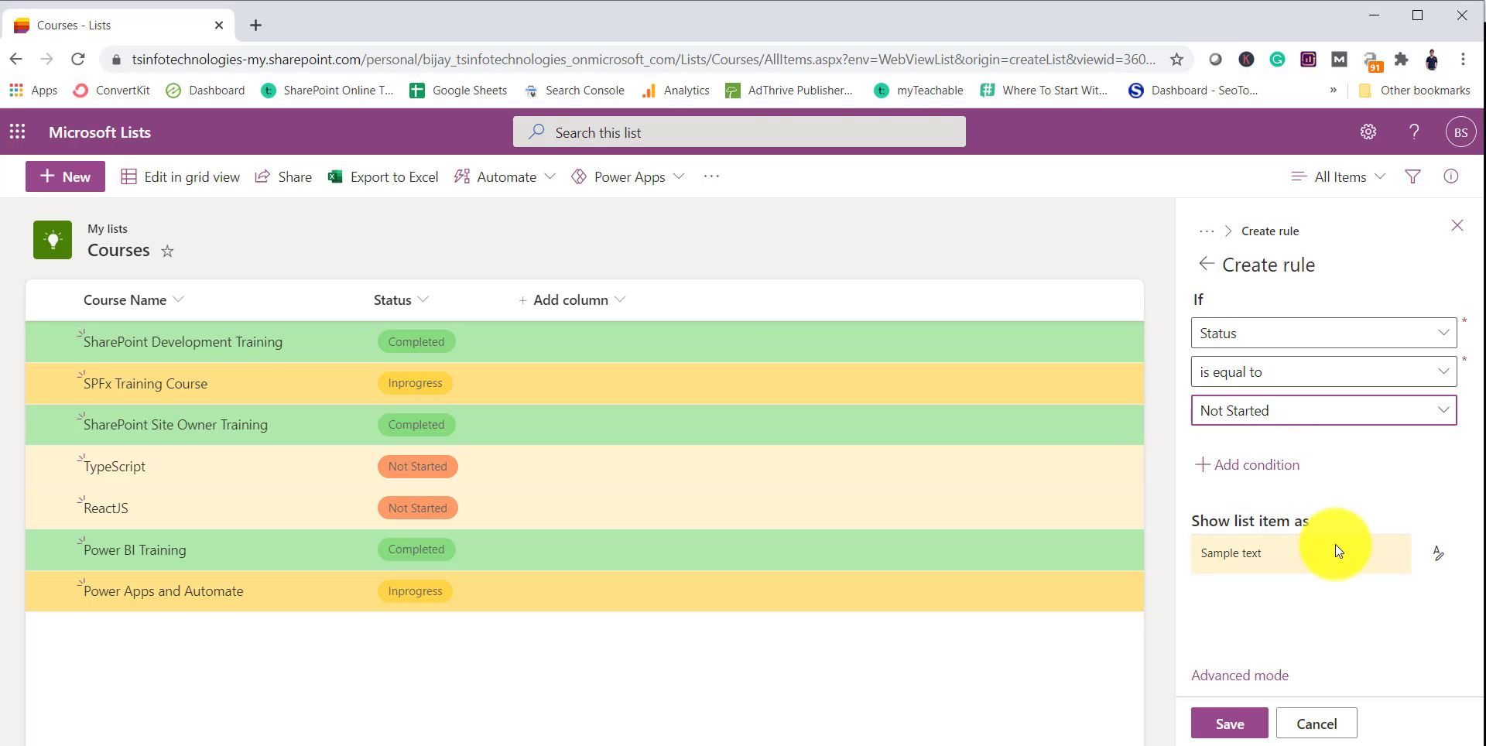
# Step: Set the Not Started rule's fill color to the darkest red and save the view's conditional formatting rules
pyautogui.click(1437, 554)
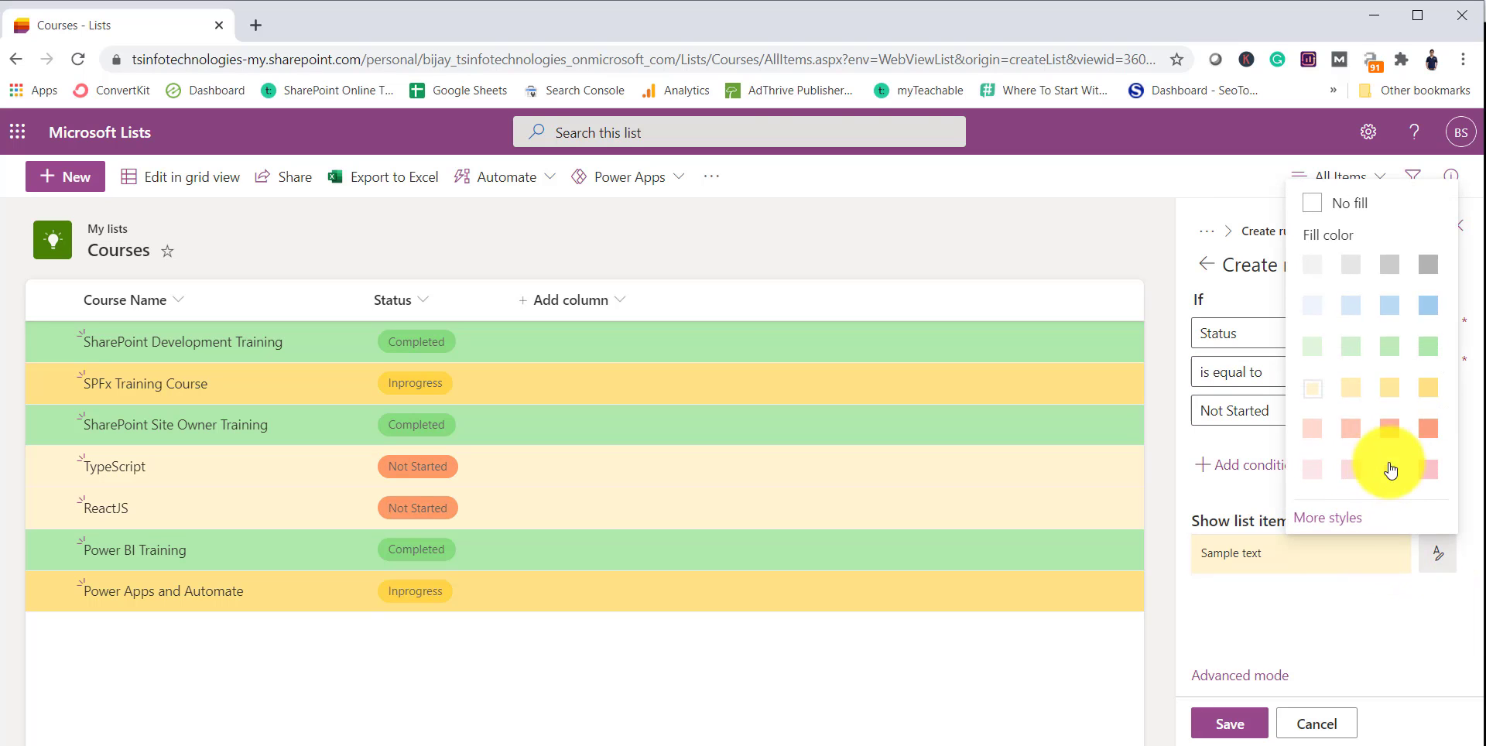
pyautogui.click(1427, 440)
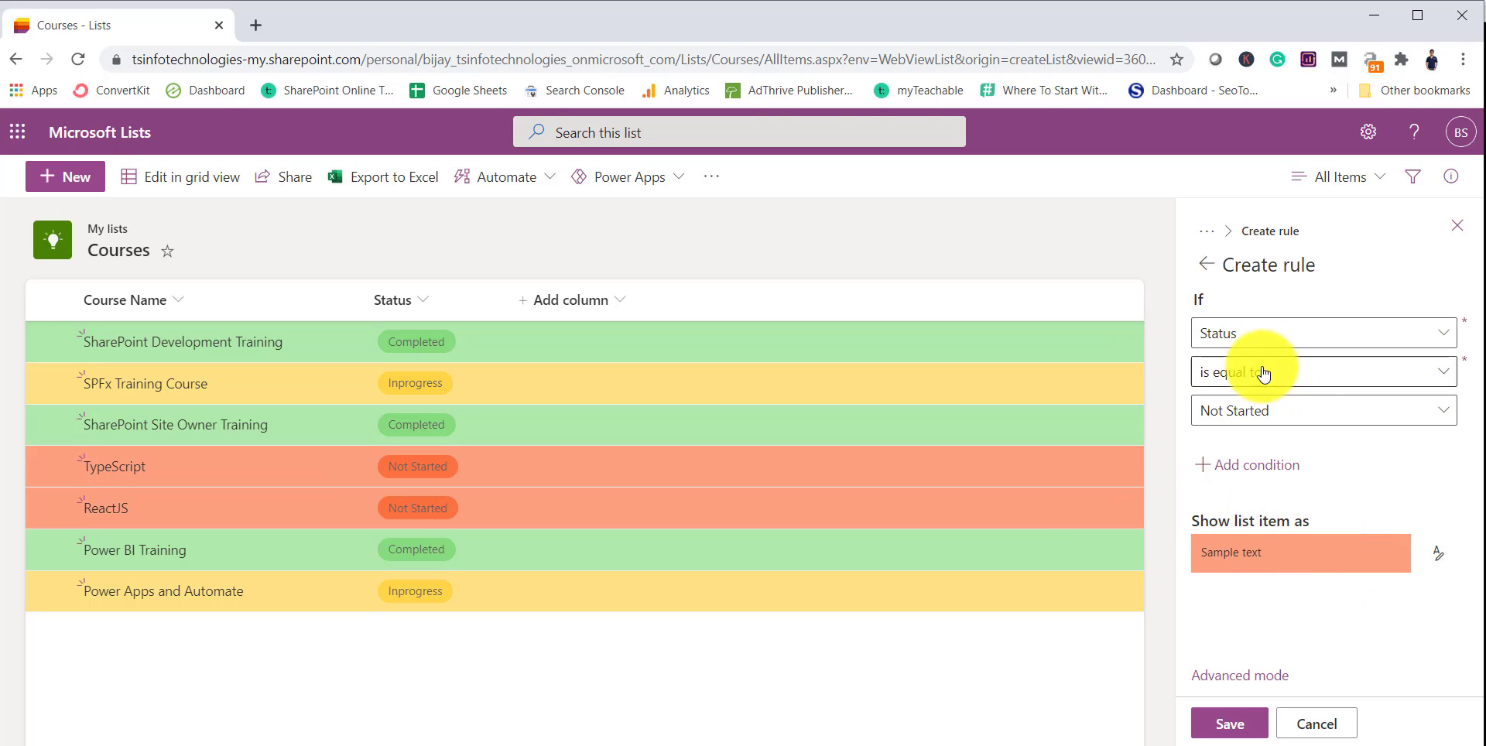
pyautogui.click(1207, 268)
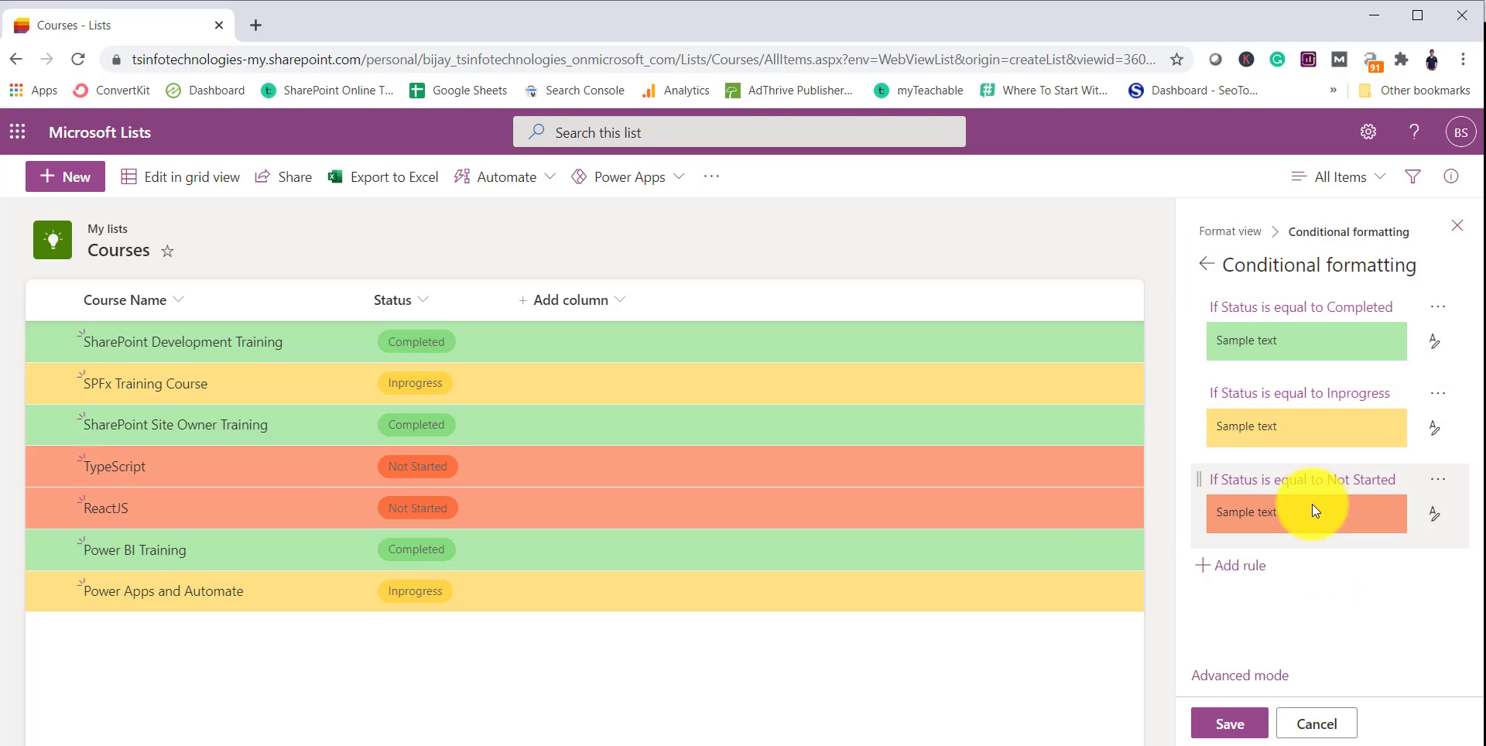
pyautogui.click(1231, 717)
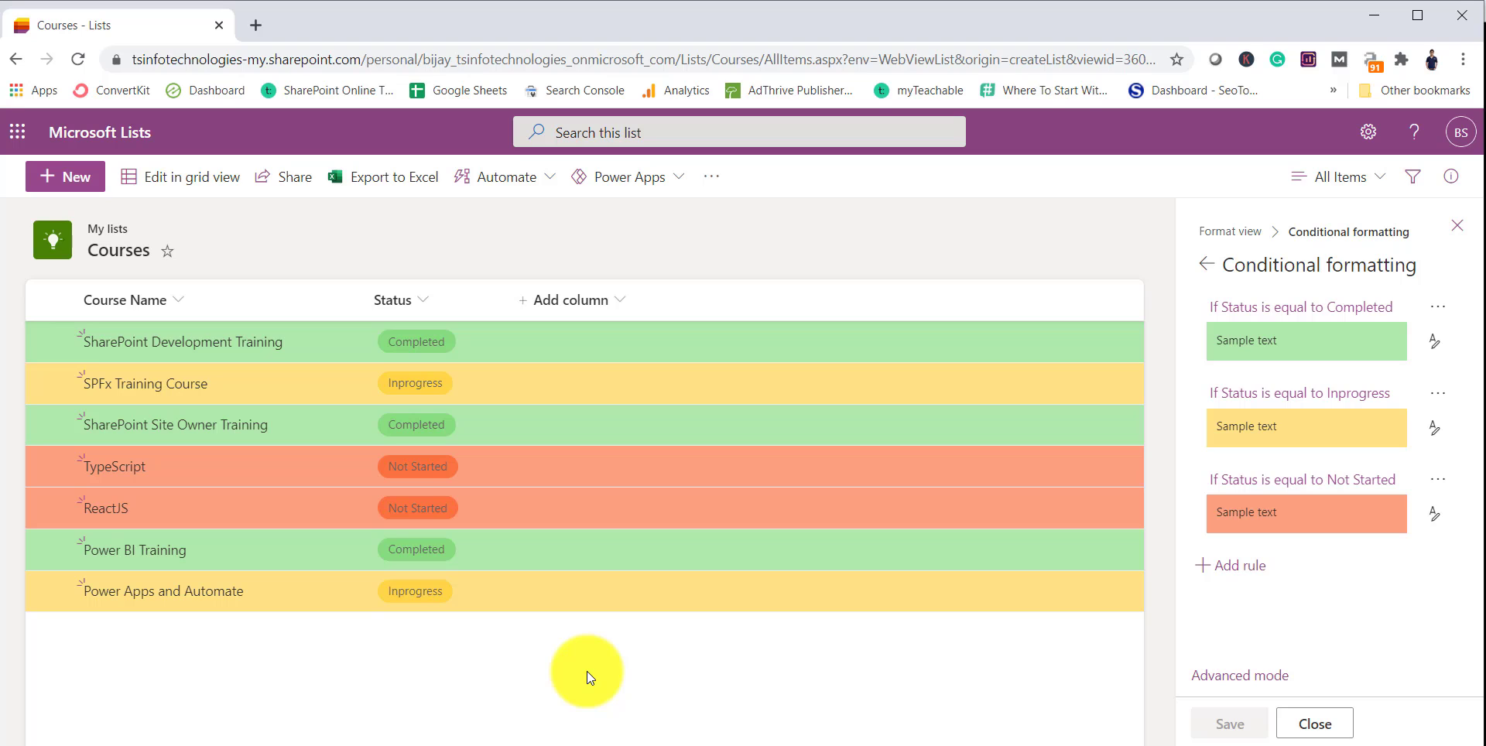
# Step: Switch from view formatting to column formatting and apply the Background colors format to the Status column
pyautogui.click(1208, 265)
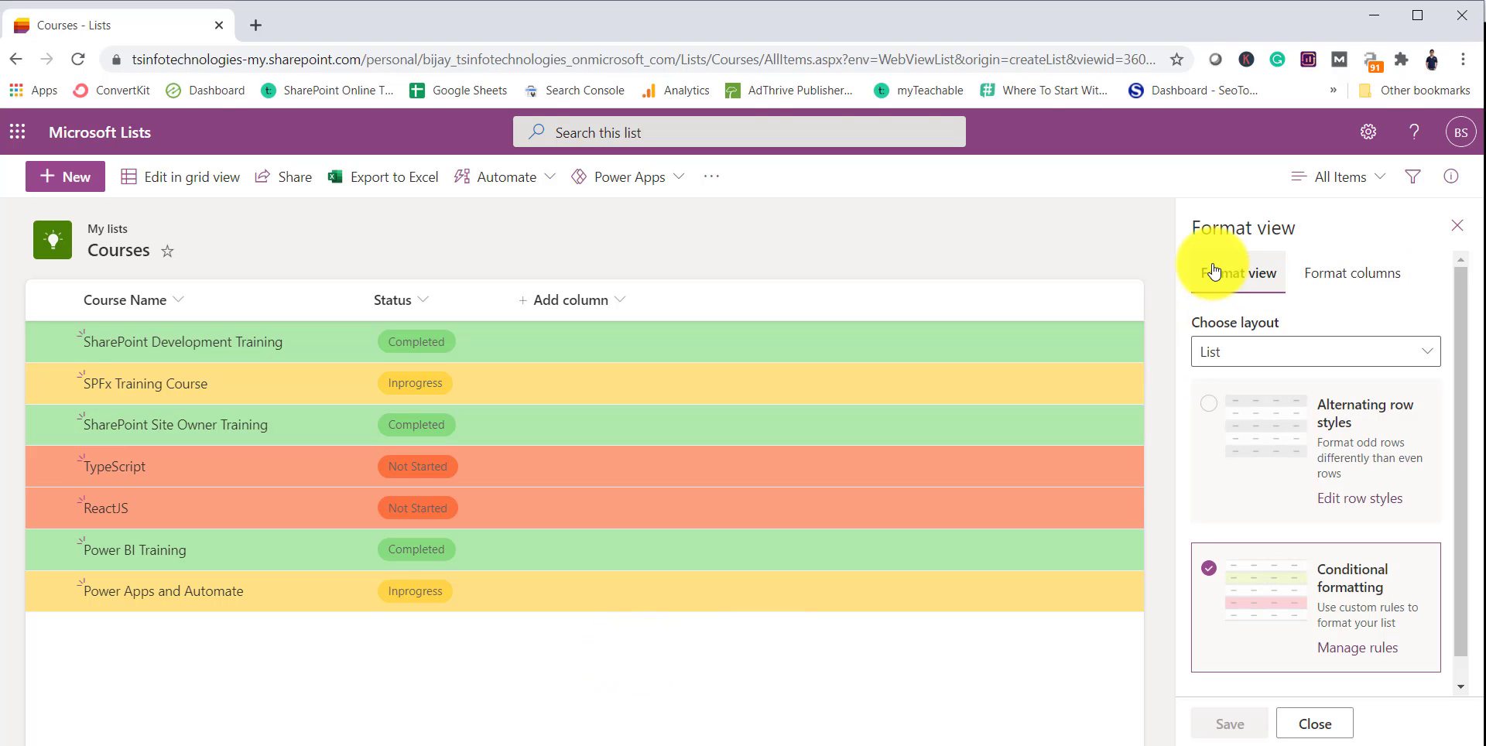
pyautogui.click(1349, 277)
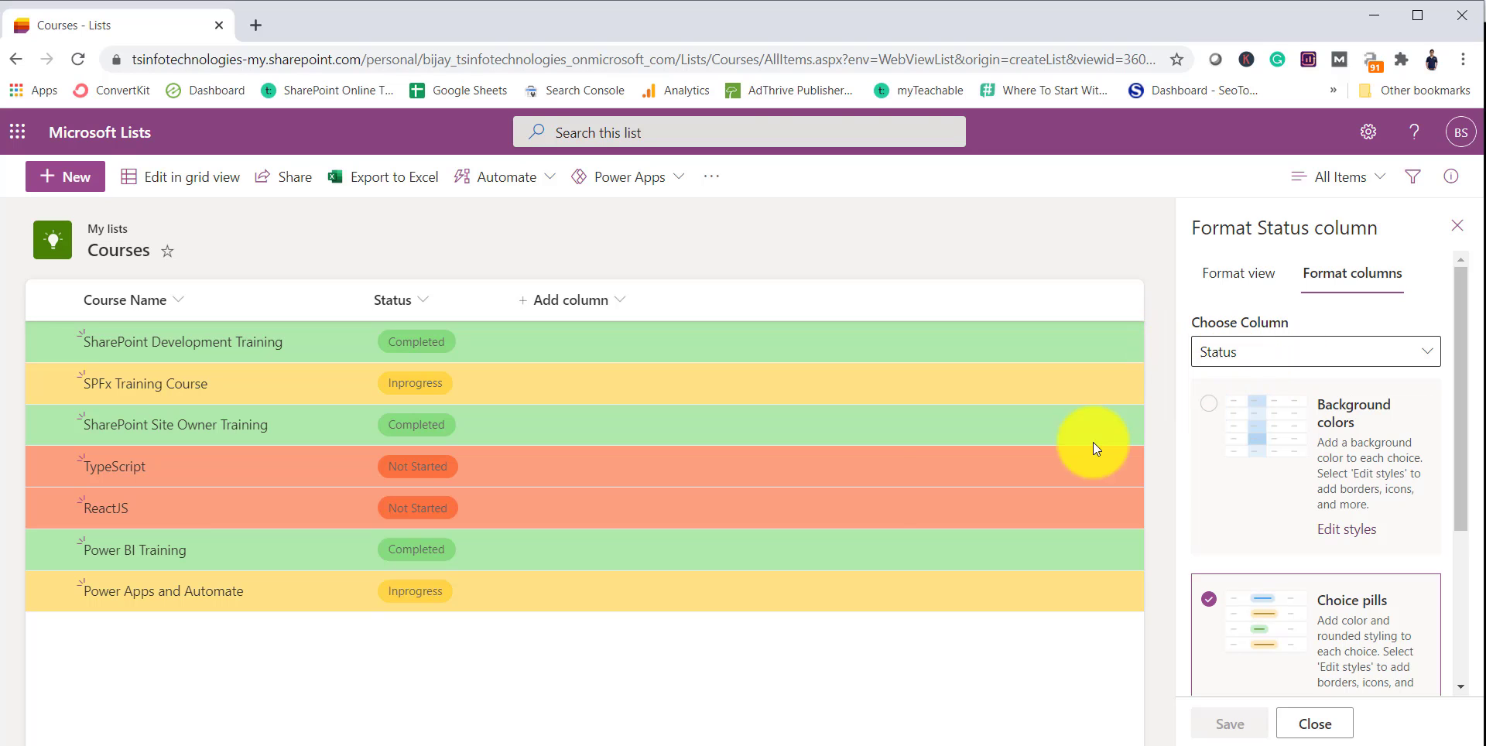
pyautogui.click(1225, 352)
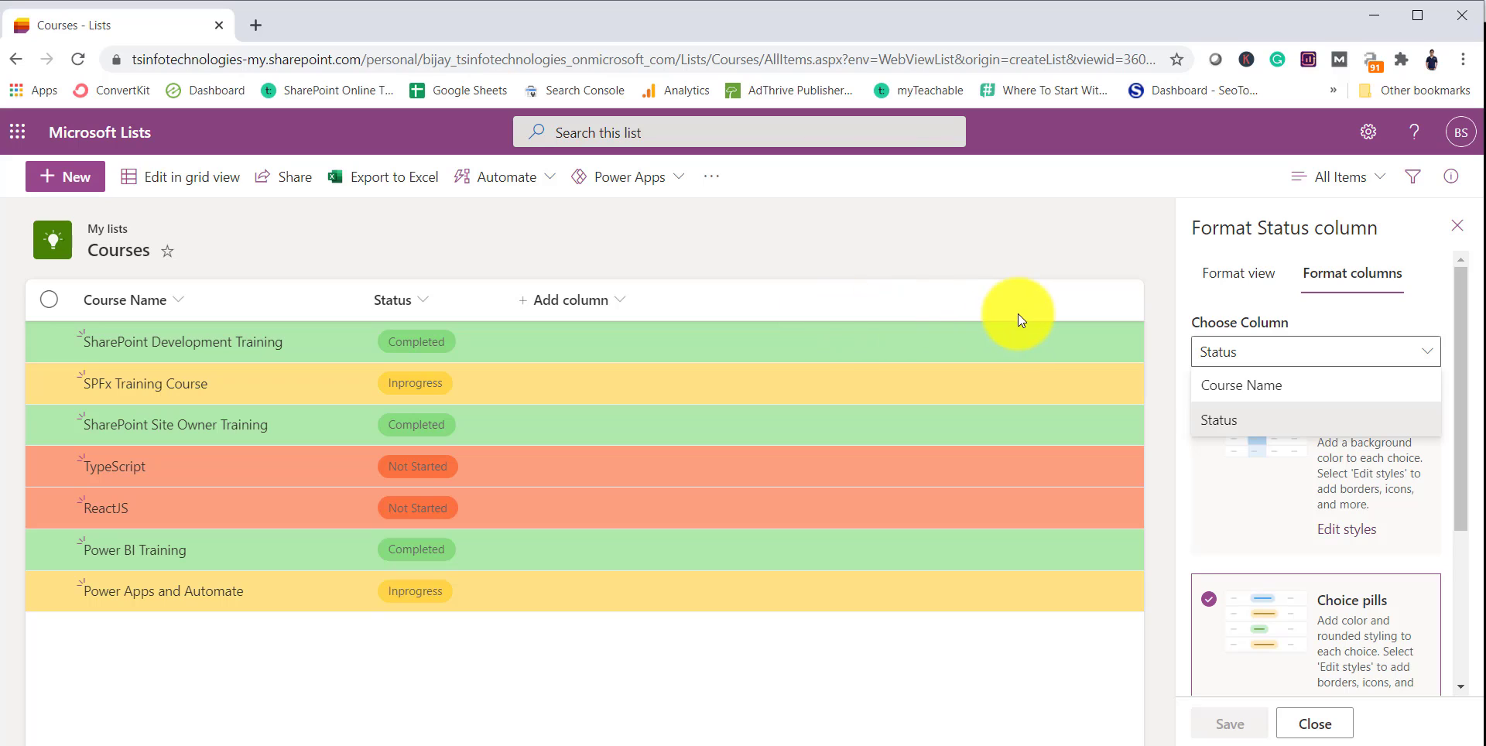
pyautogui.click(1240, 419)
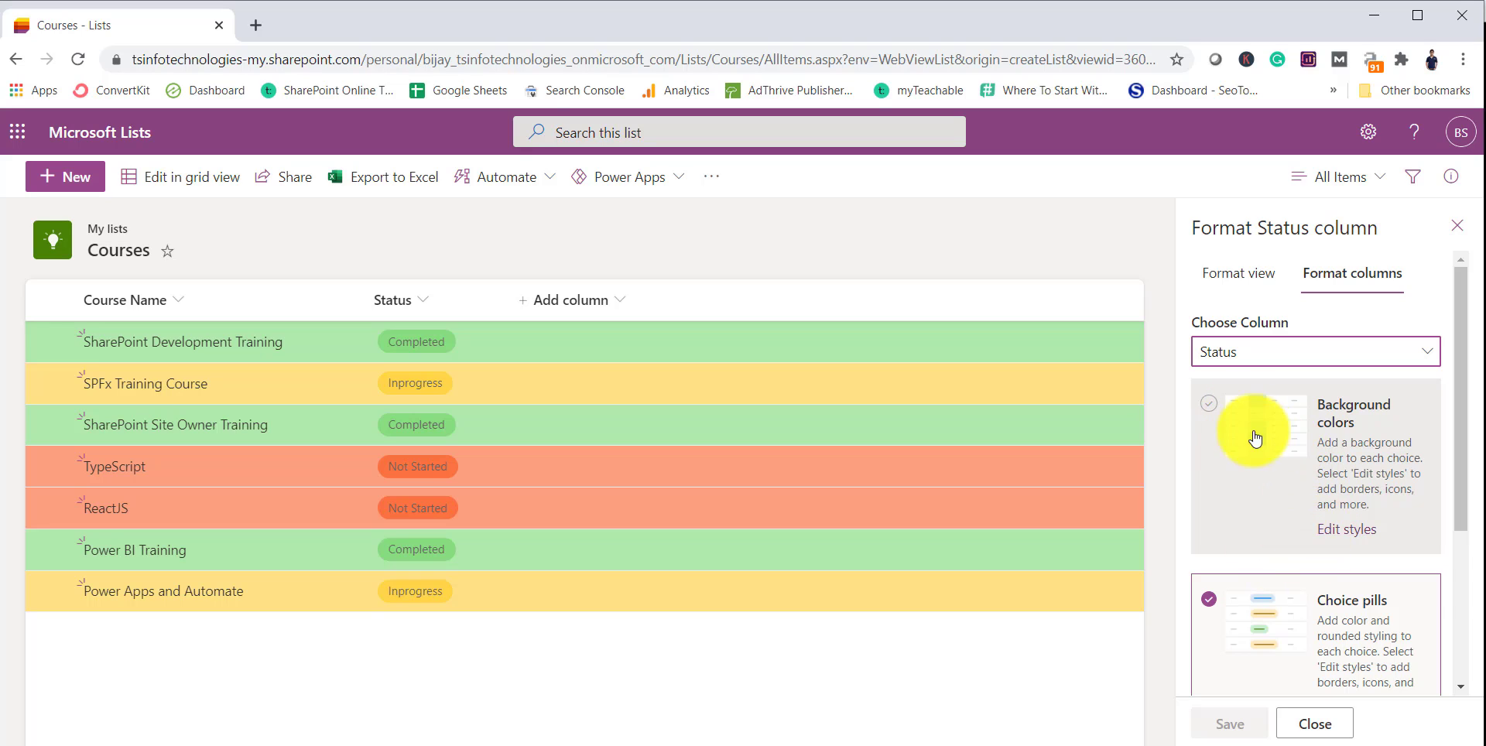
pyautogui.click(1209, 409)
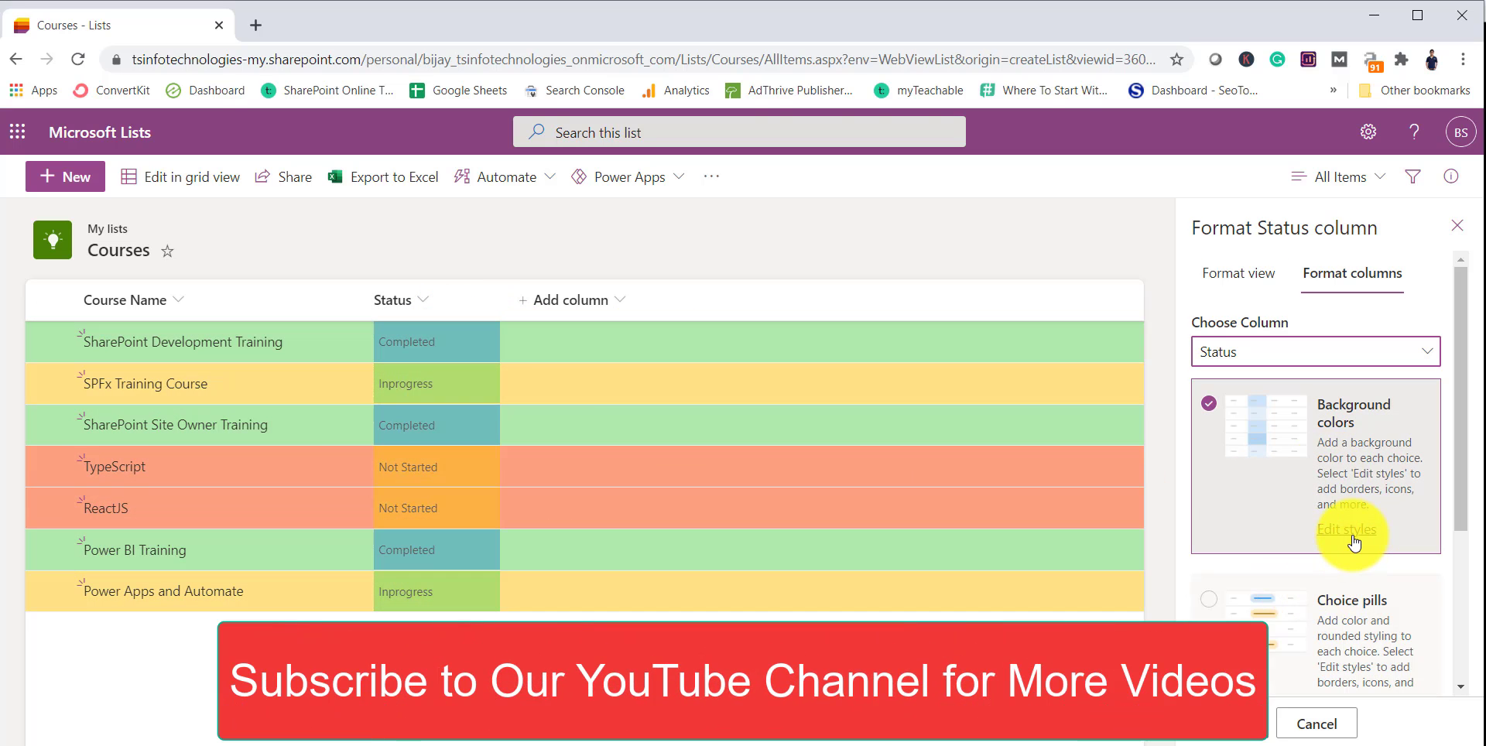
# Step: Set the font size of the Completed choice's background color style to 21
pyautogui.click(1349, 531)
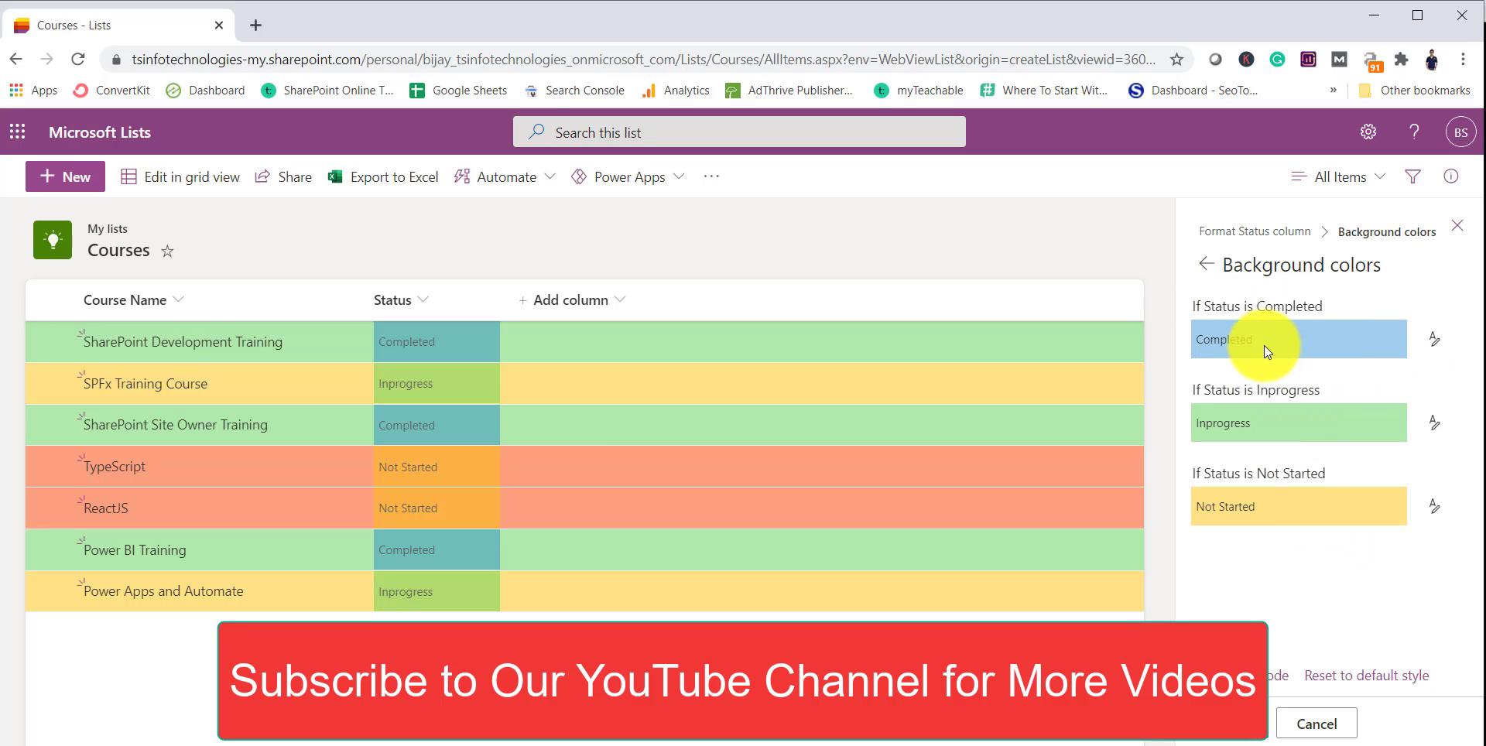
pyautogui.click(1435, 340)
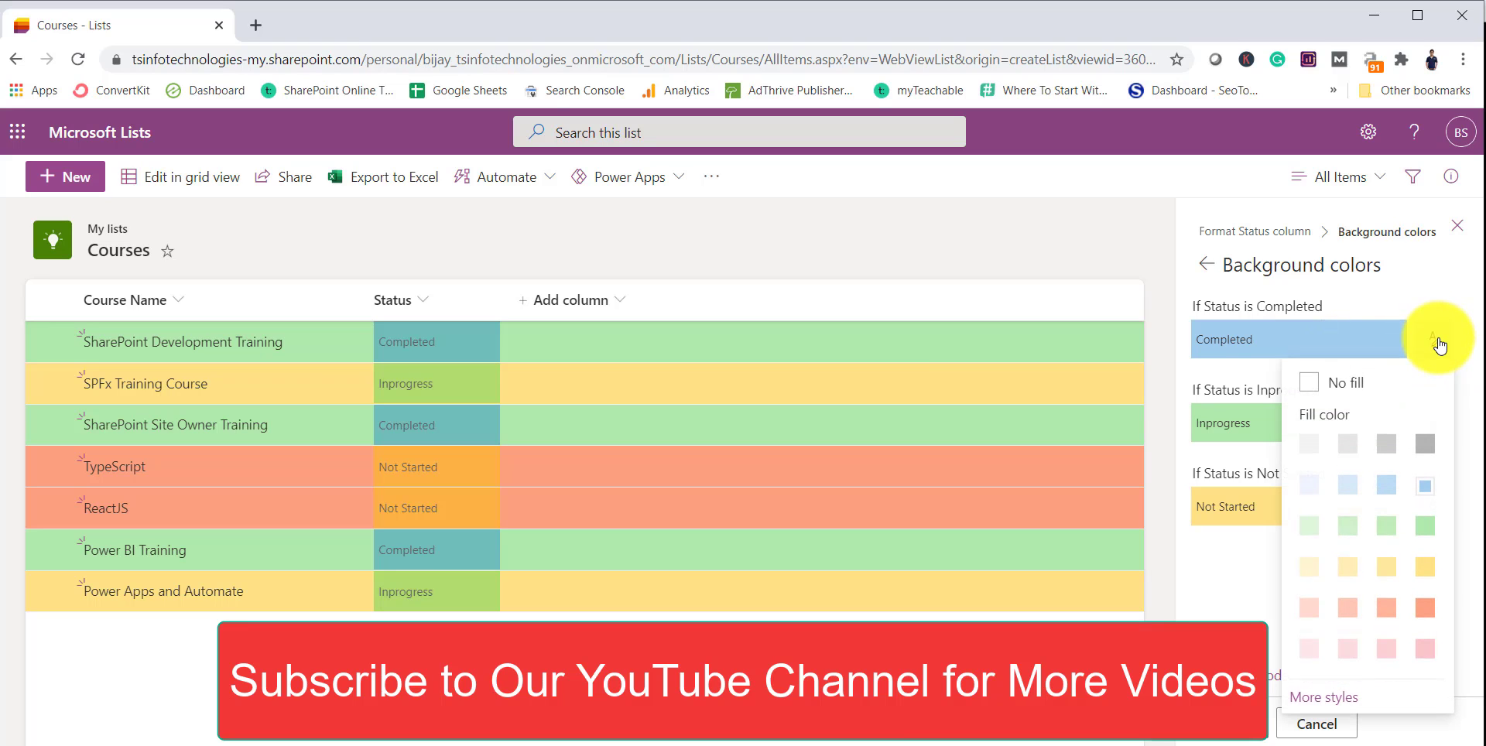
pyautogui.click(1331, 698)
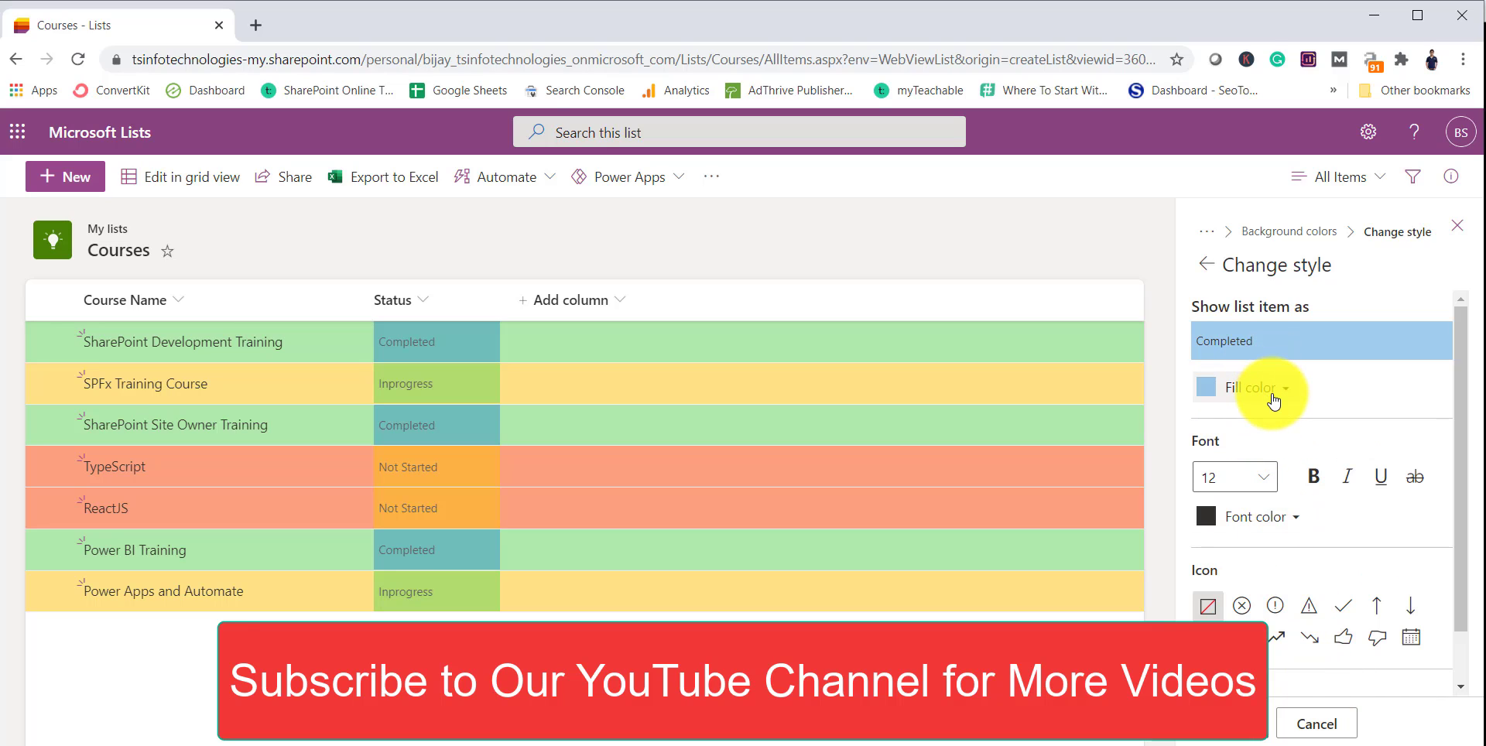
pyautogui.click(1248, 480)
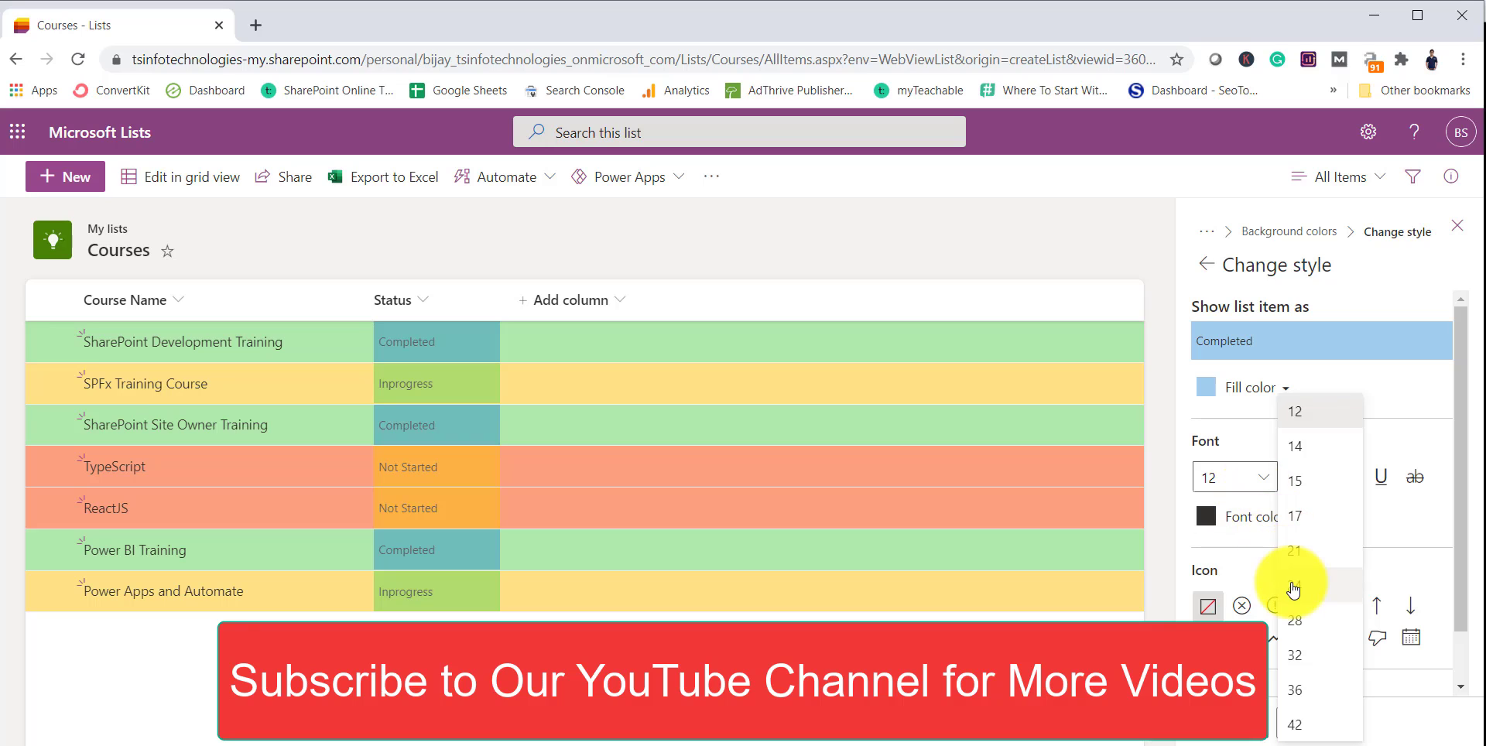
pyautogui.click(1294, 556)
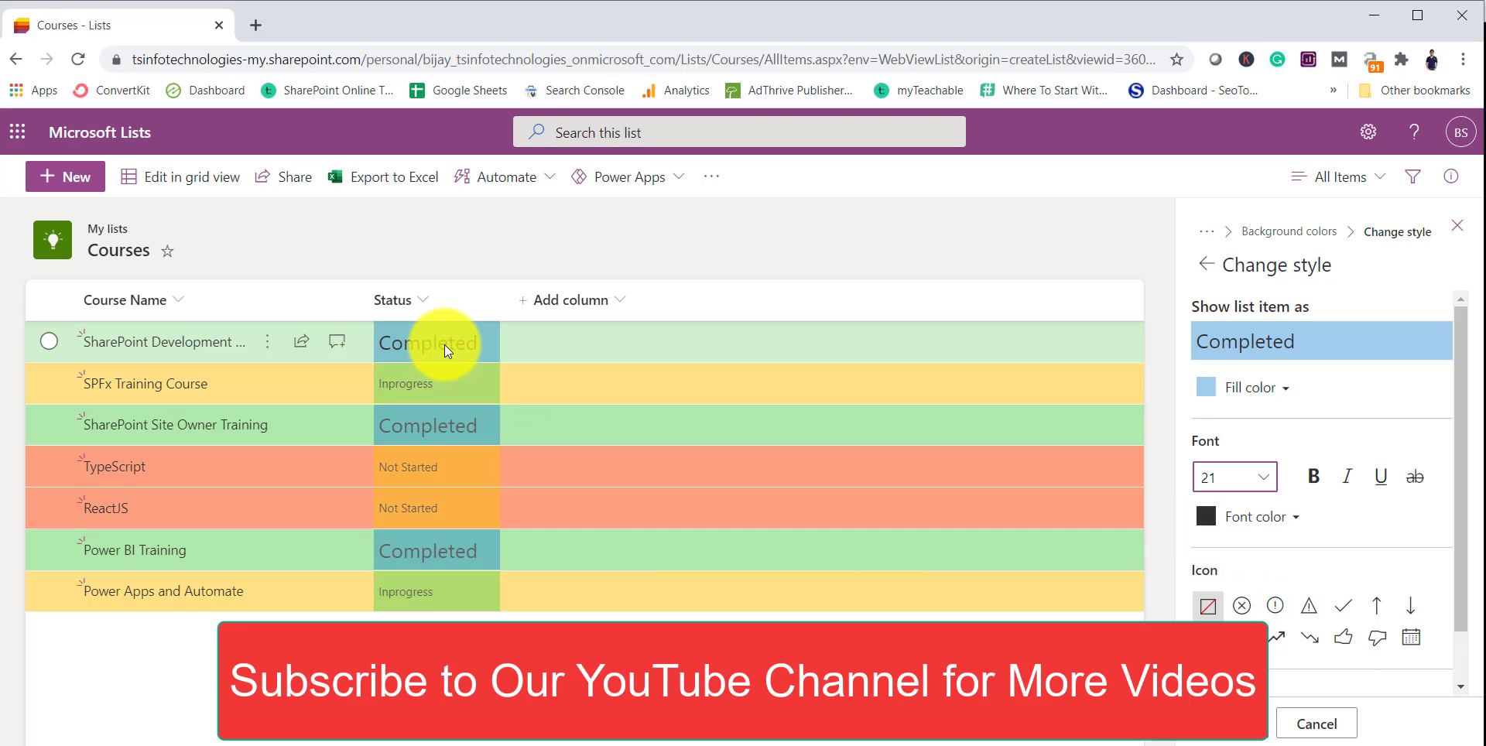
pyautogui.click(1269, 393)
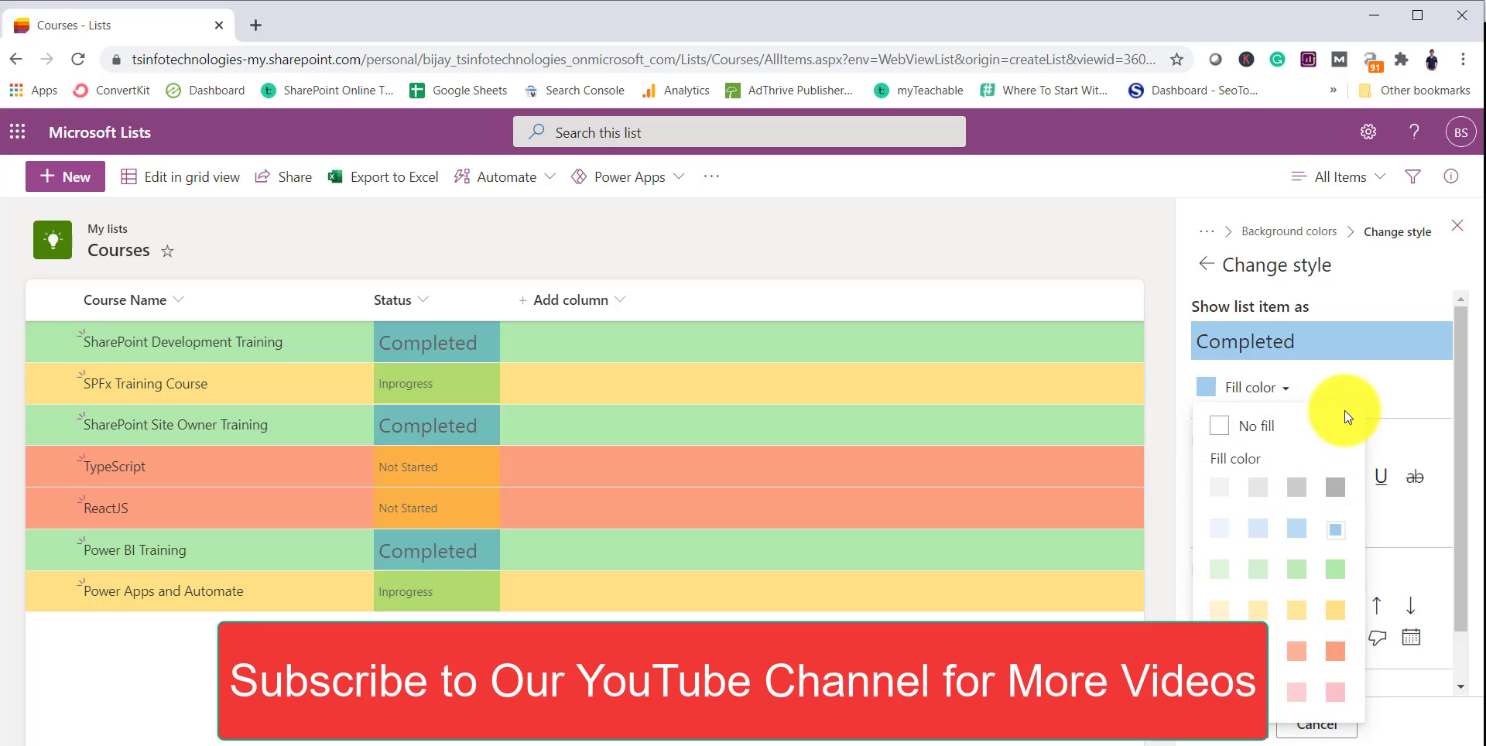
pyautogui.click(1257, 354)
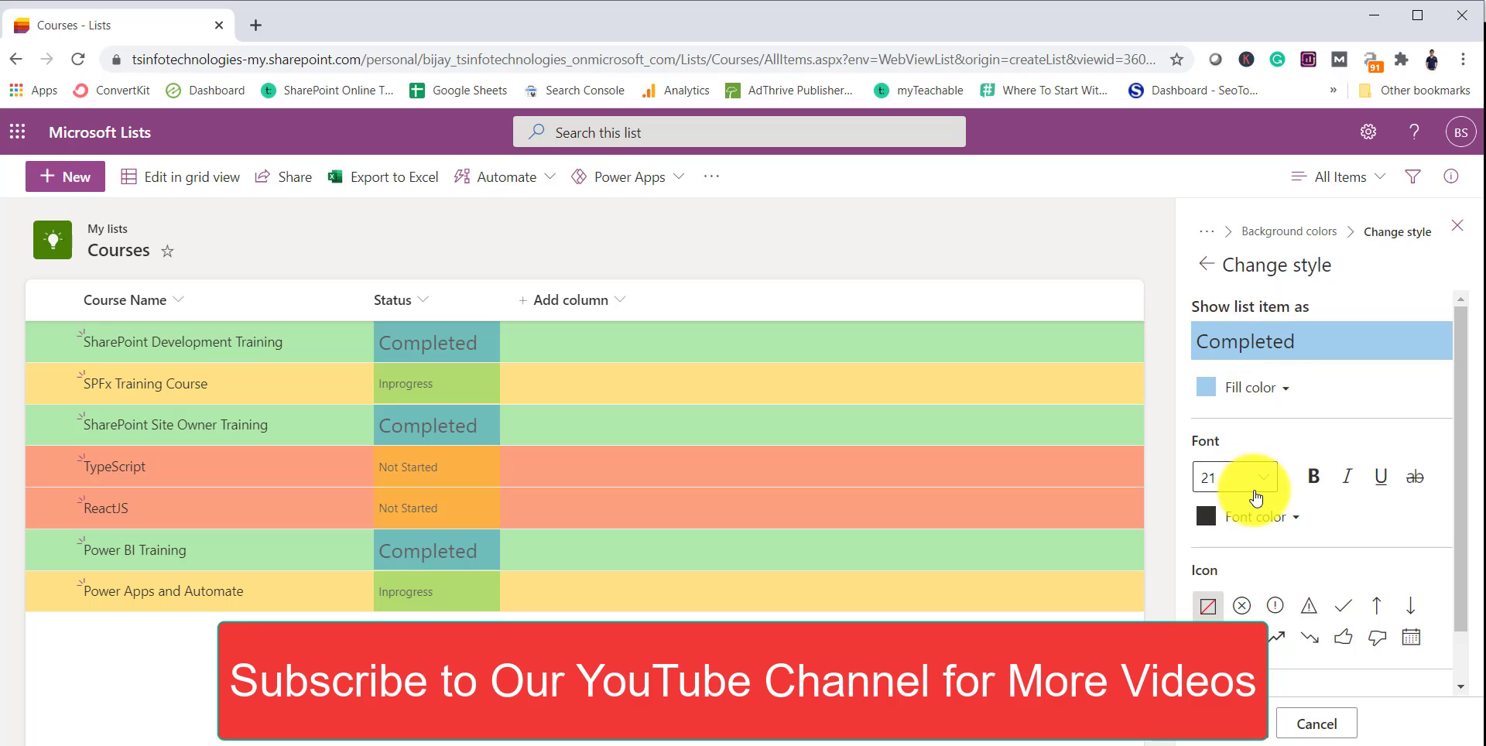
# Step: Change the font color of the Completed background style to the standard dark purple
pyautogui.scroll(-1, 1255, 491)
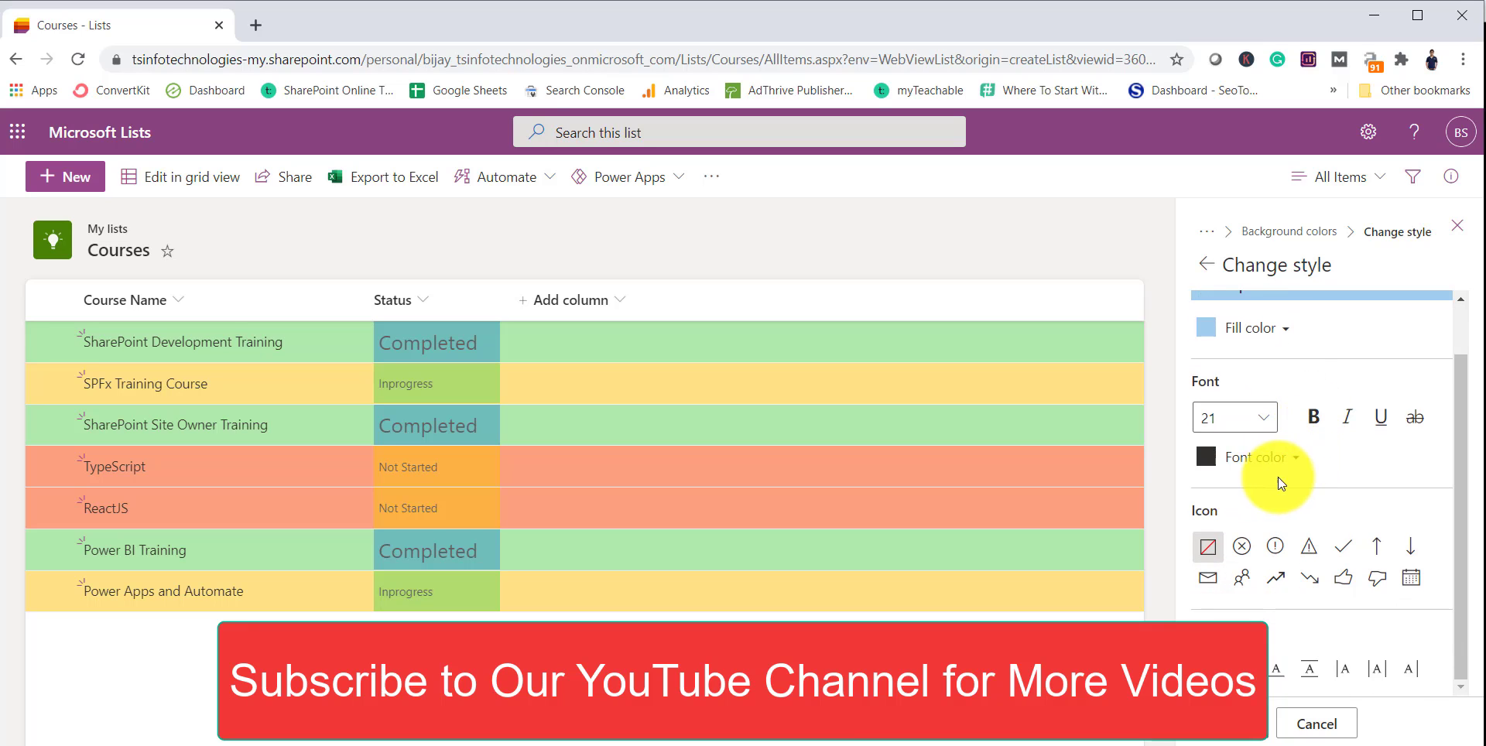
pyautogui.click(1273, 458)
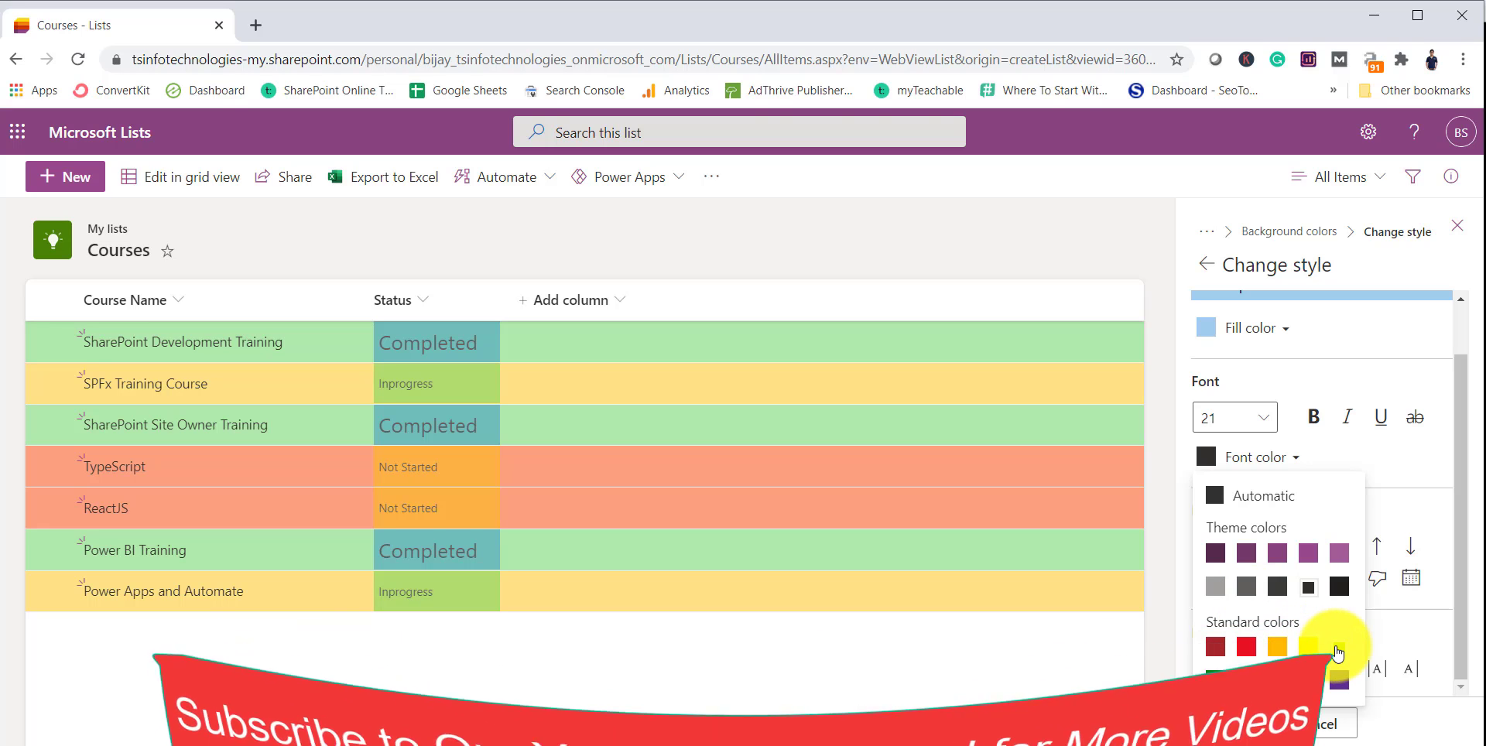
pyautogui.click(1339, 687)
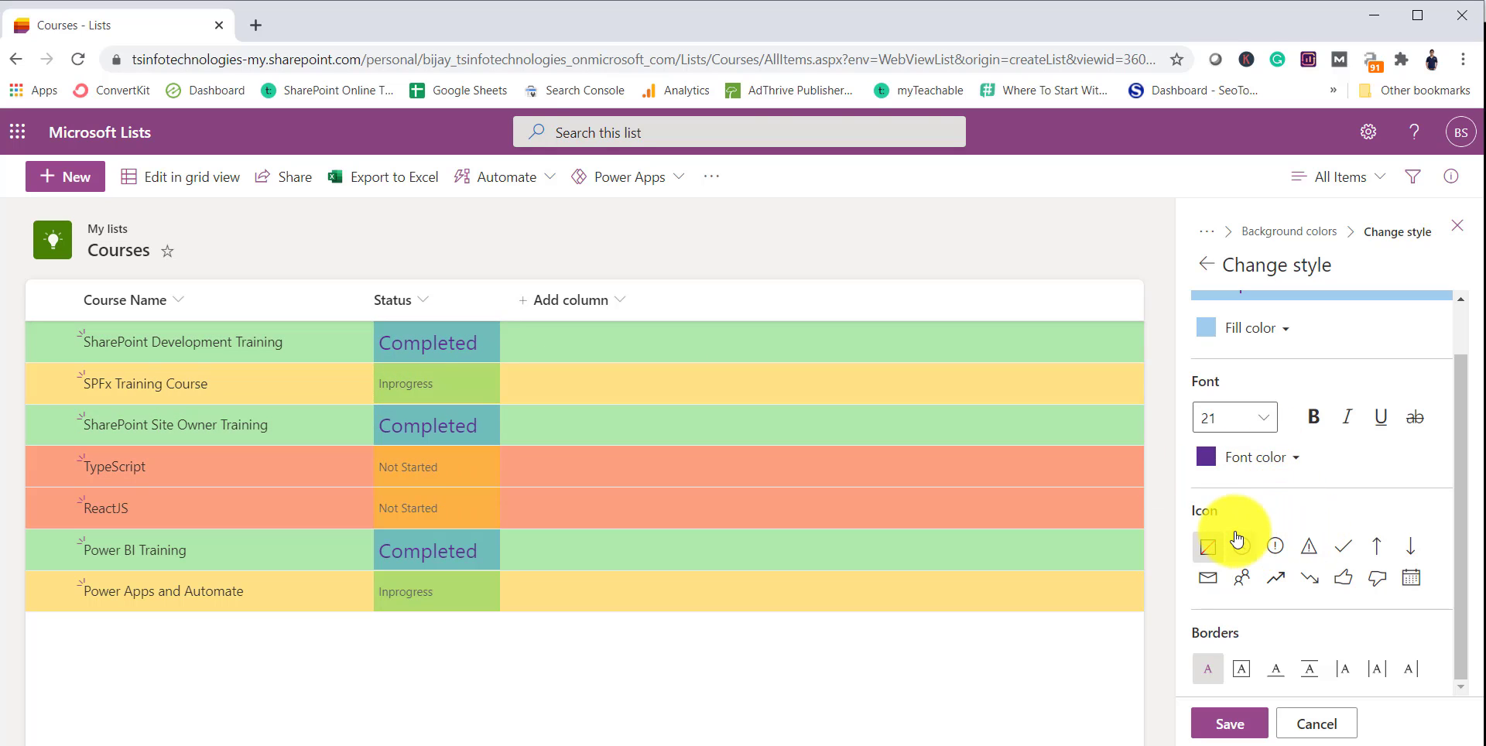
# Step: Add a check mark icon aligned after the Completed text and save the Status column's background style
pyautogui.click(1343, 546)
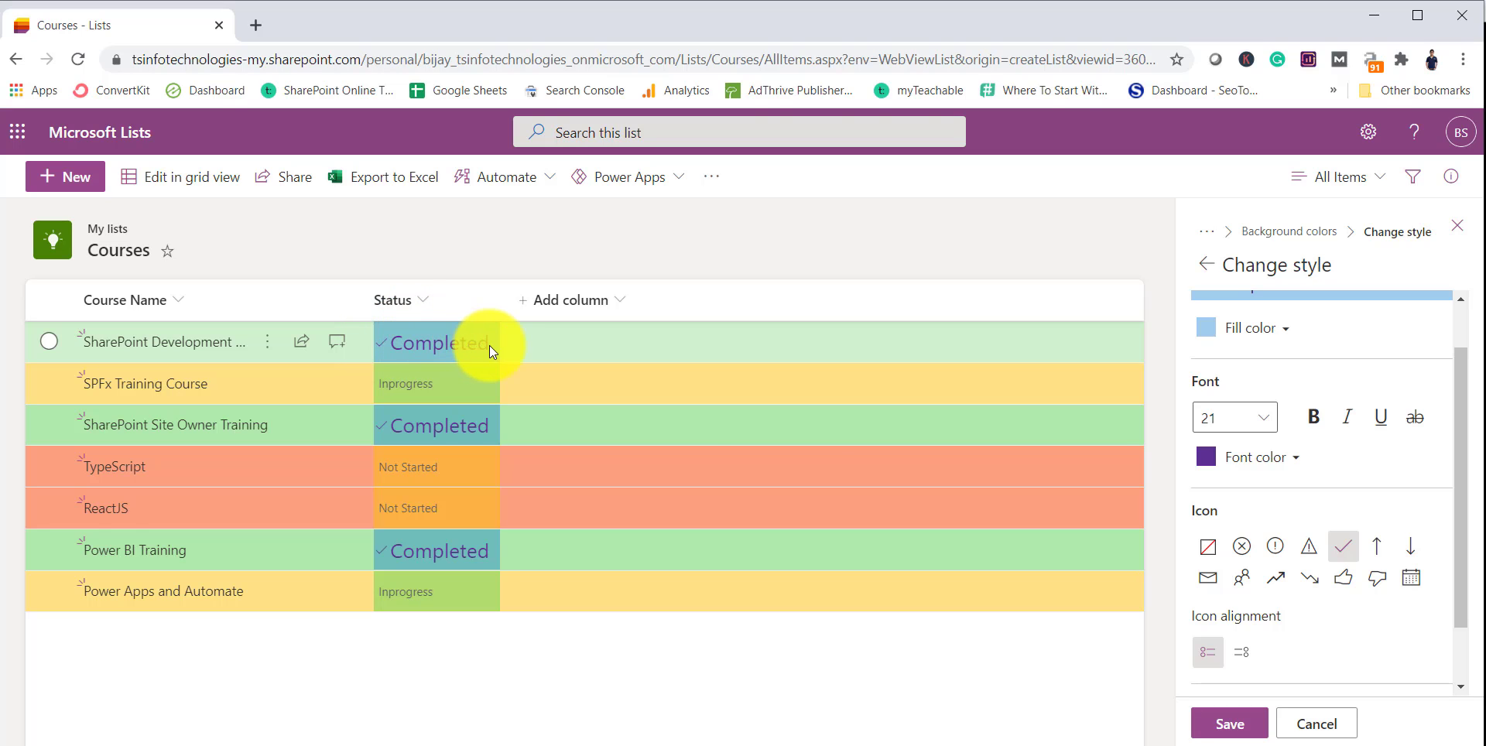
pyautogui.click(1243, 653)
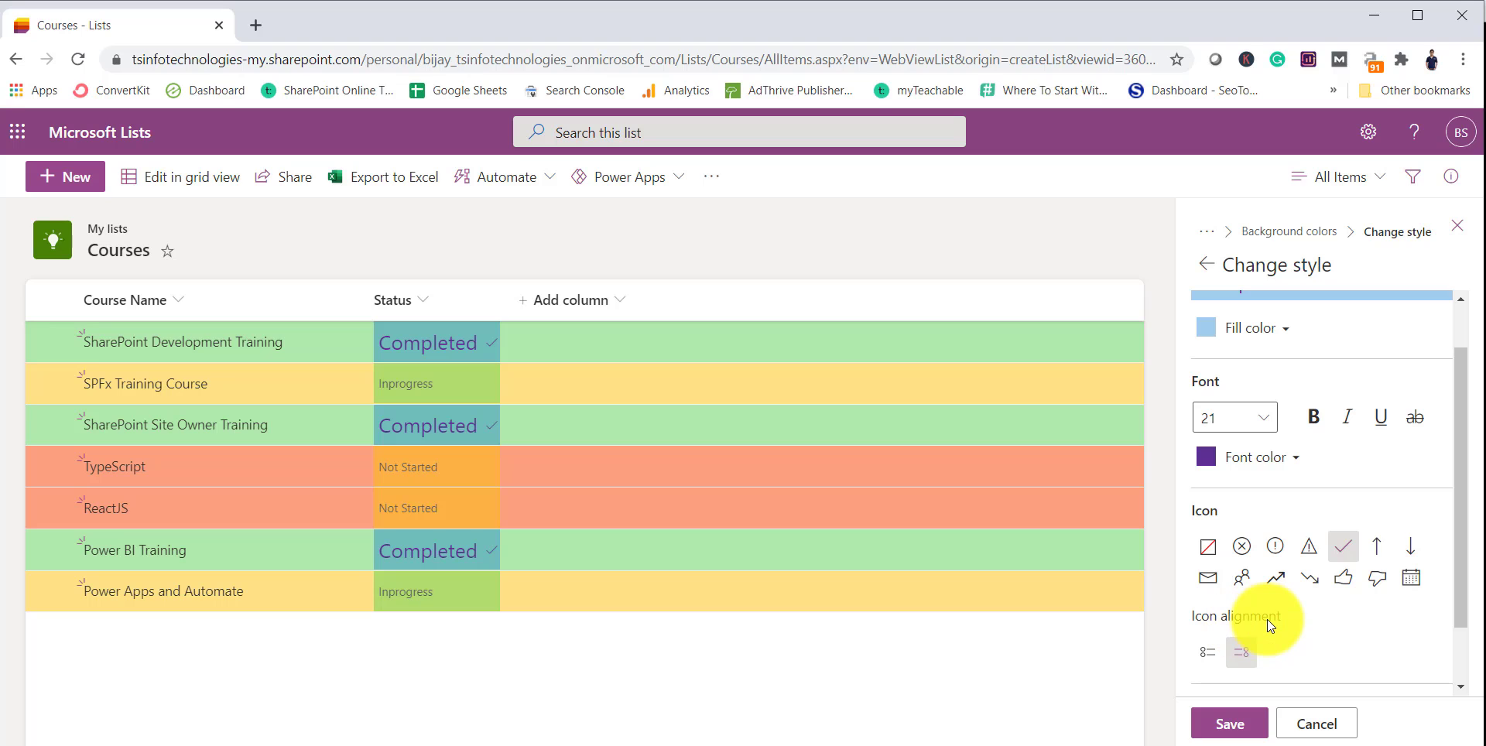
pyautogui.click(1232, 726)
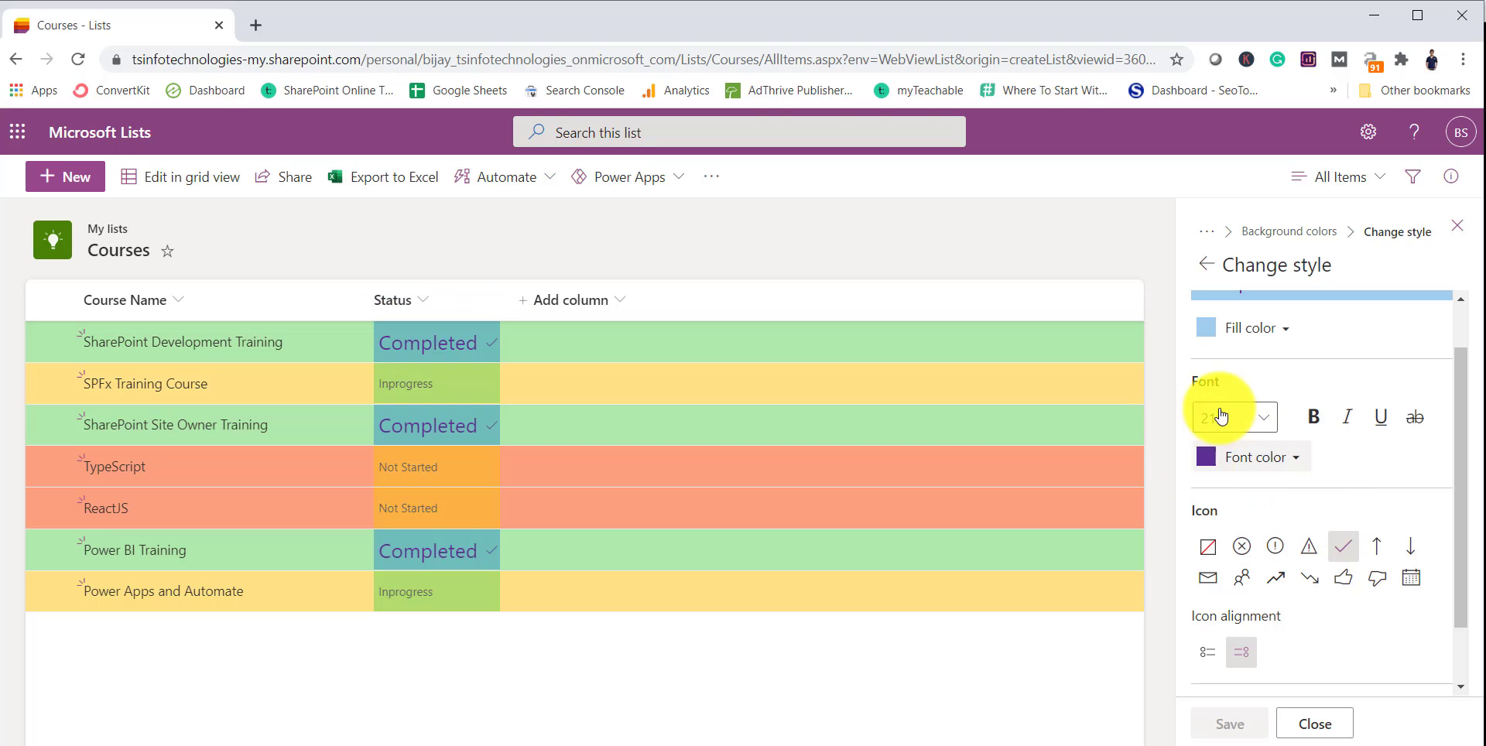
# Step: Return to the Status column's format options and apply the Choice pills format instead of Background colors
pyautogui.click(1206, 264)
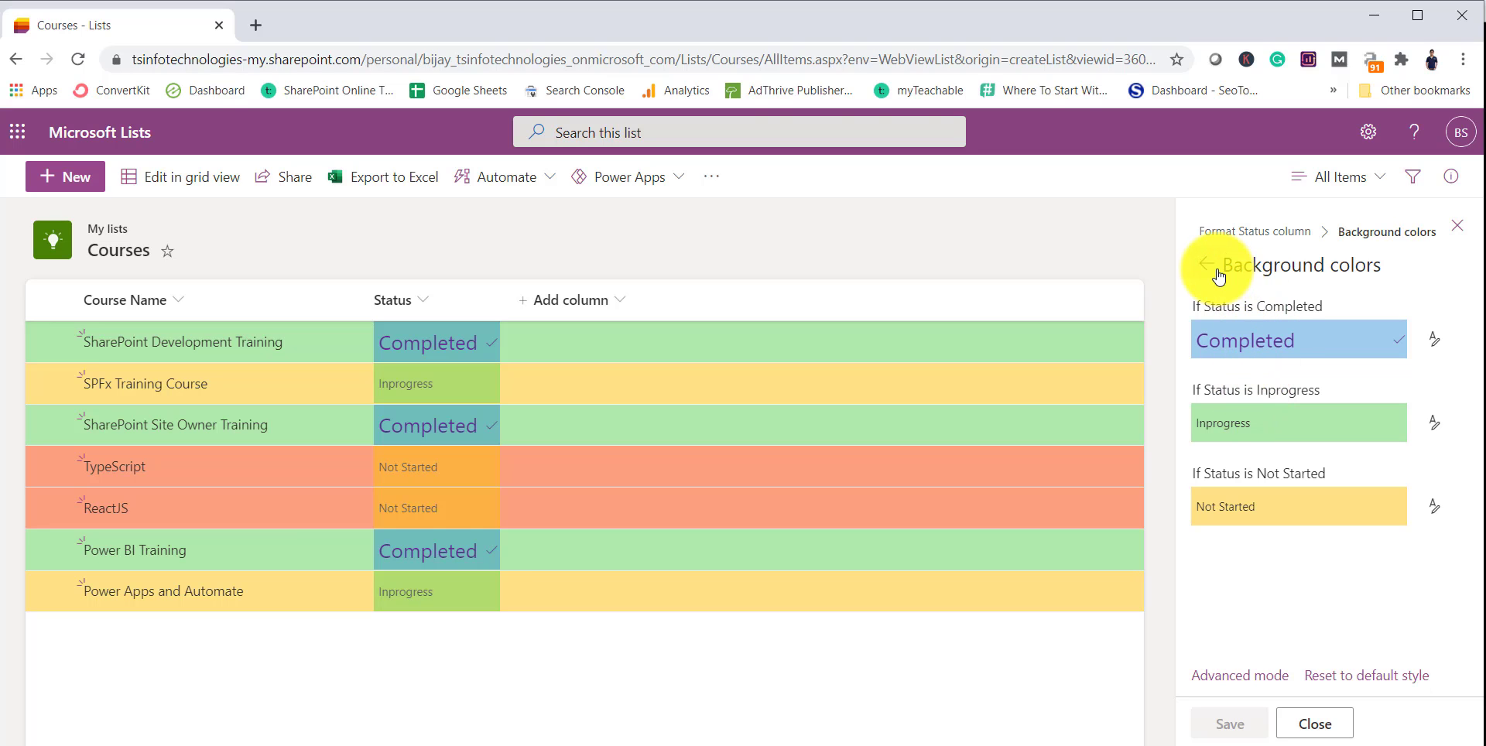
pyautogui.click(1219, 276)
pyautogui.scroll(-3, 1354, 531)
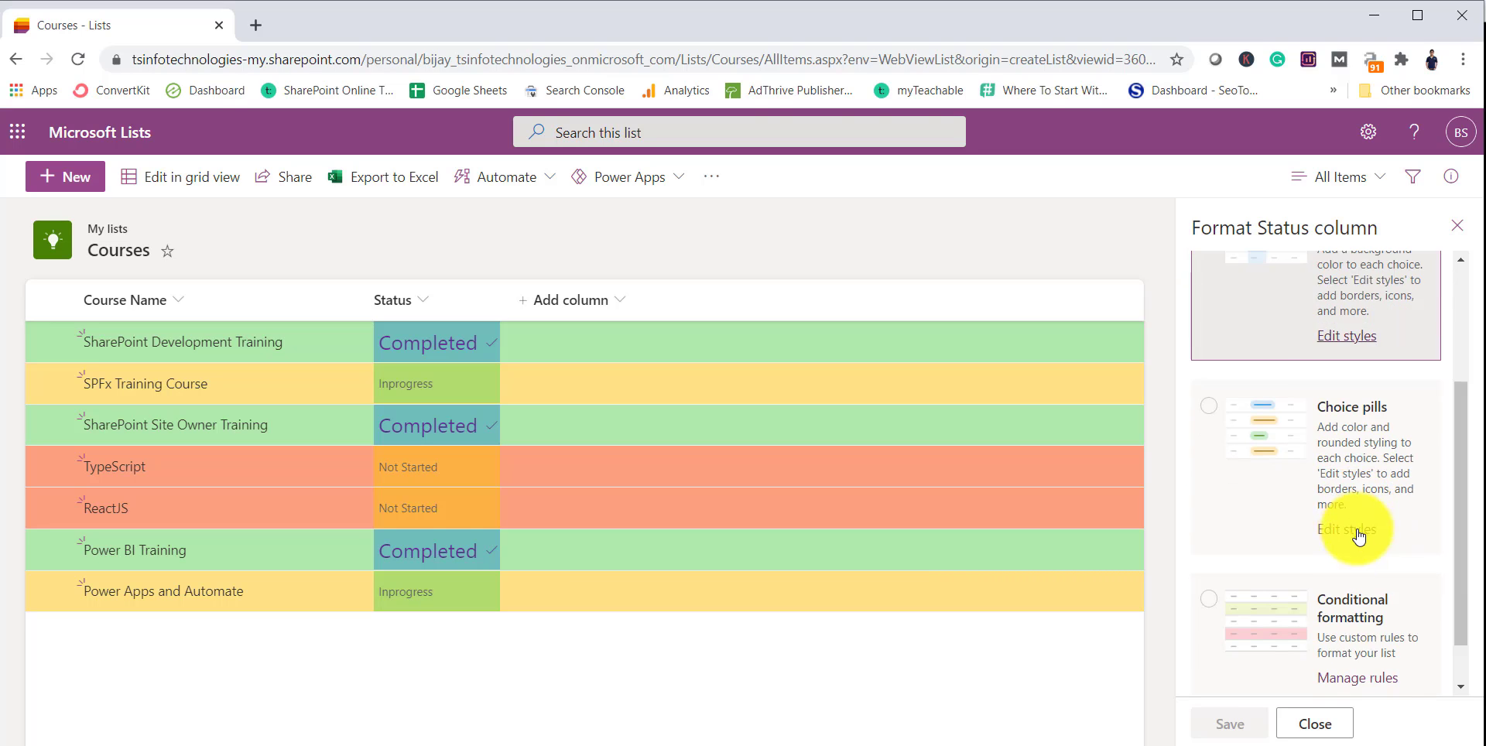
pyautogui.scroll(-1, 1363, 556)
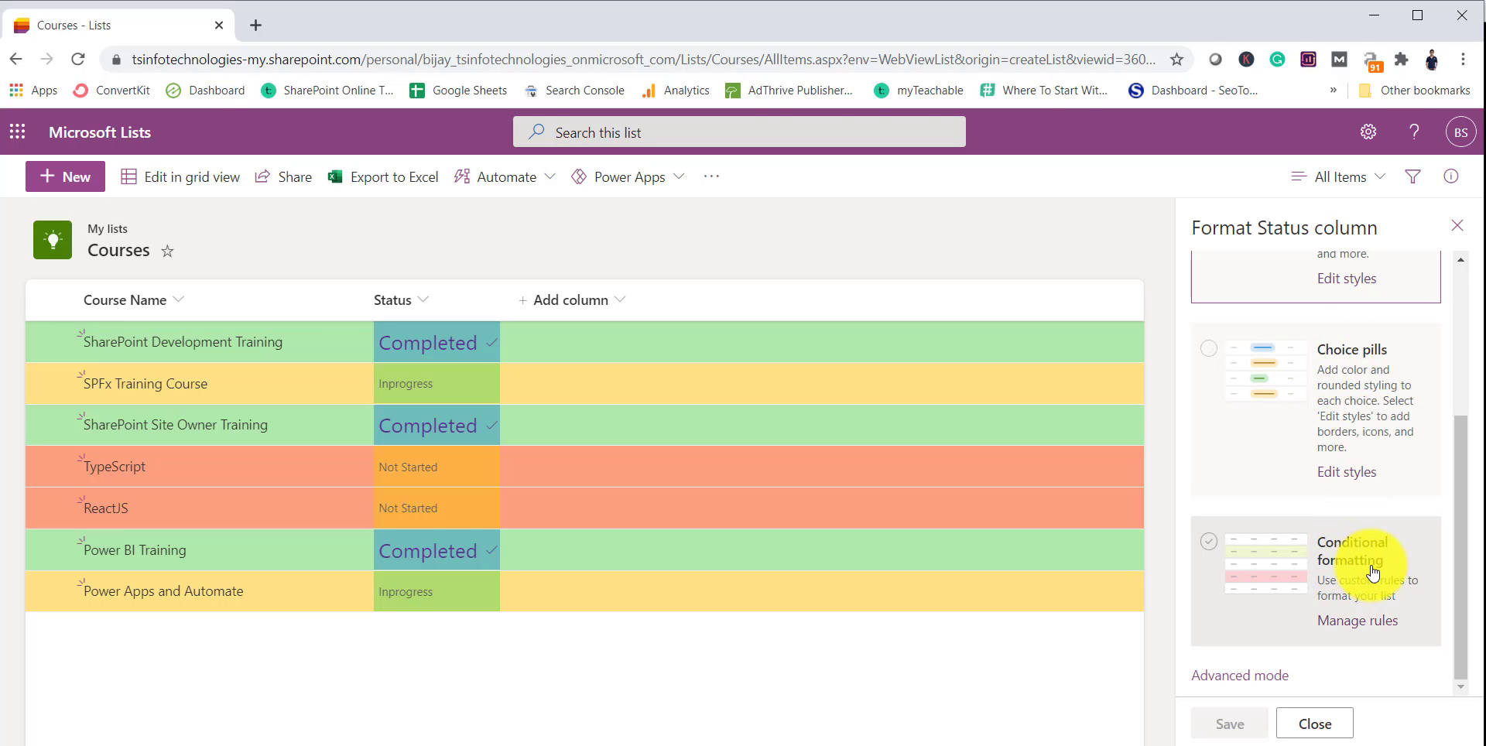
pyautogui.scroll(3, 1351, 557)
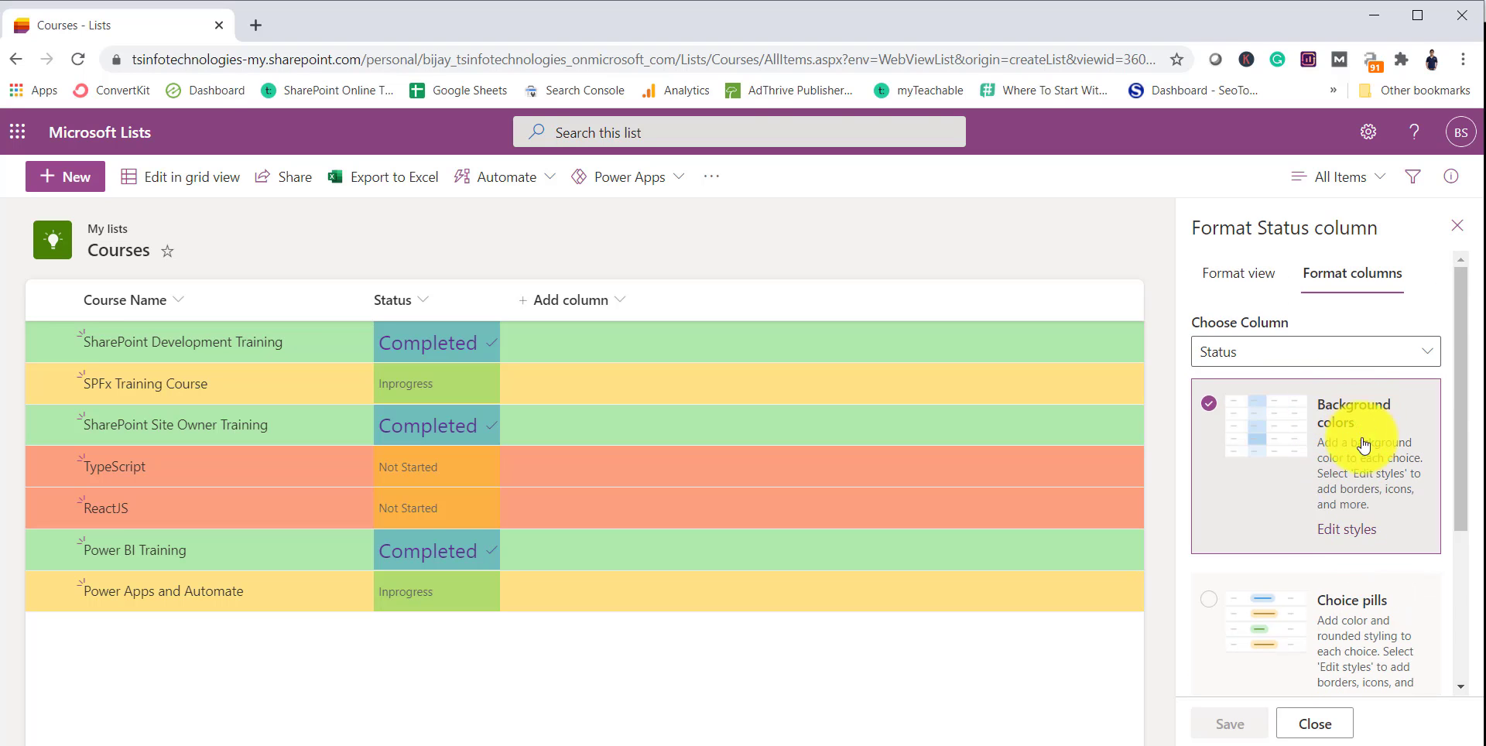
pyautogui.scroll(-3, 1358, 433)
pyautogui.click(1209, 350)
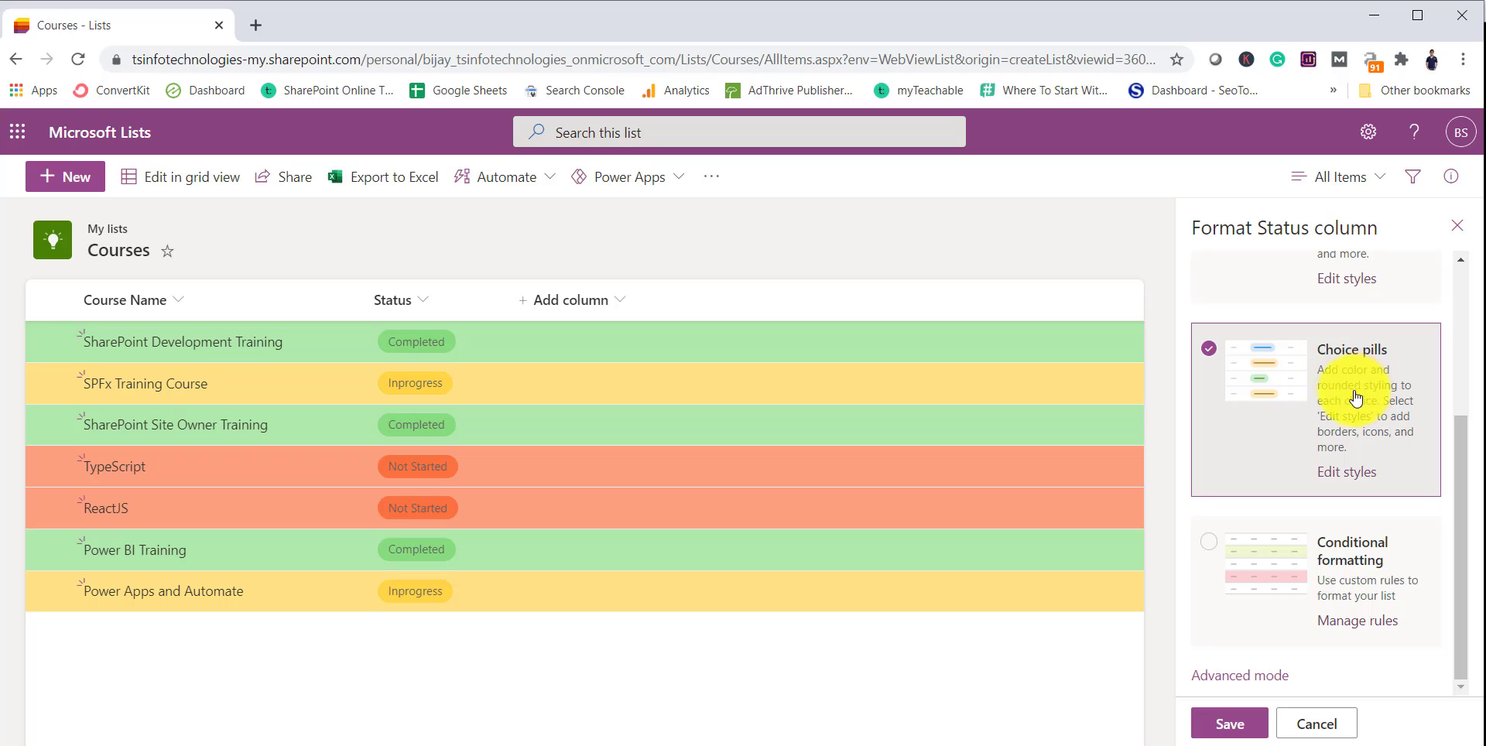
# Step: Add a check mark icon to the Completed choice pill's style and return to the list of pill styles
pyautogui.click(1347, 472)
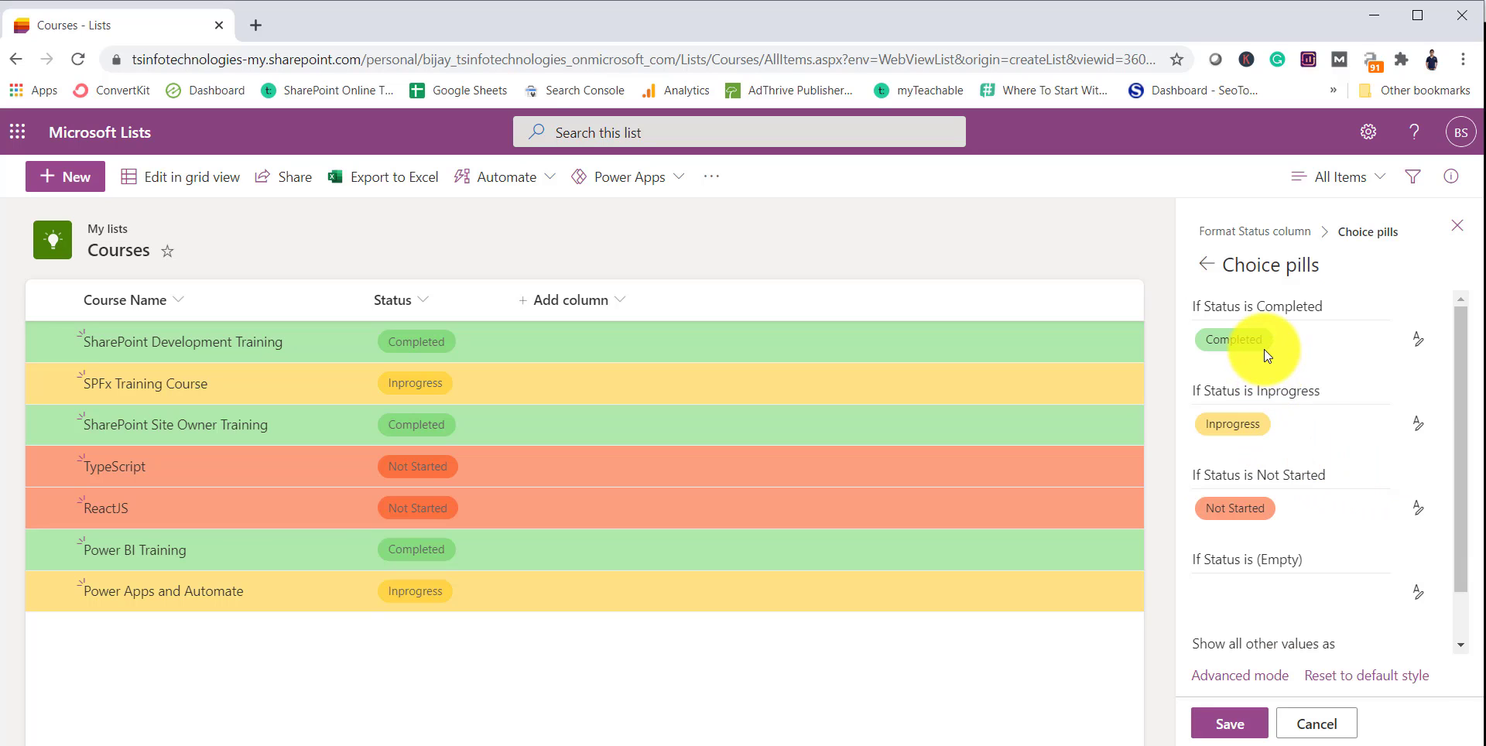
pyautogui.click(1418, 339)
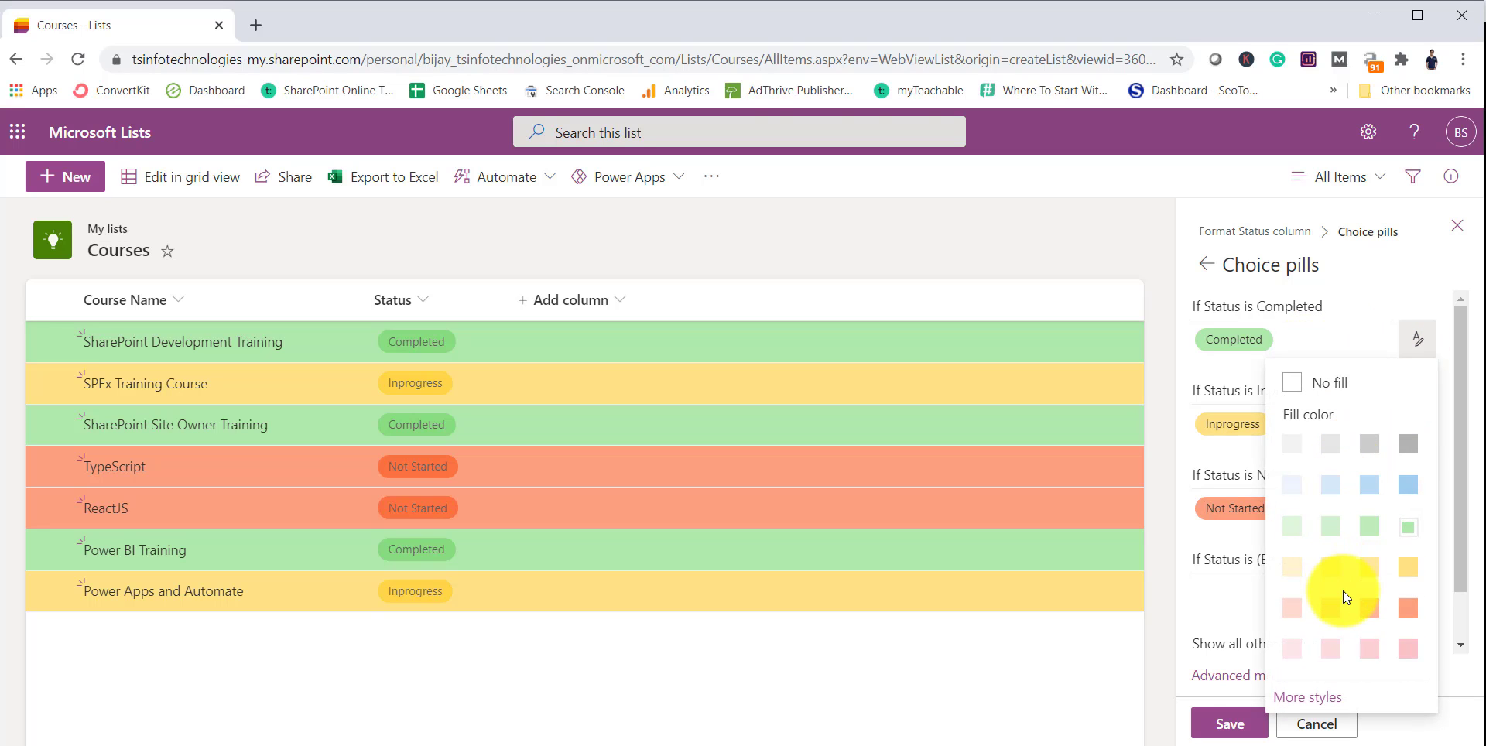
pyautogui.click(1305, 697)
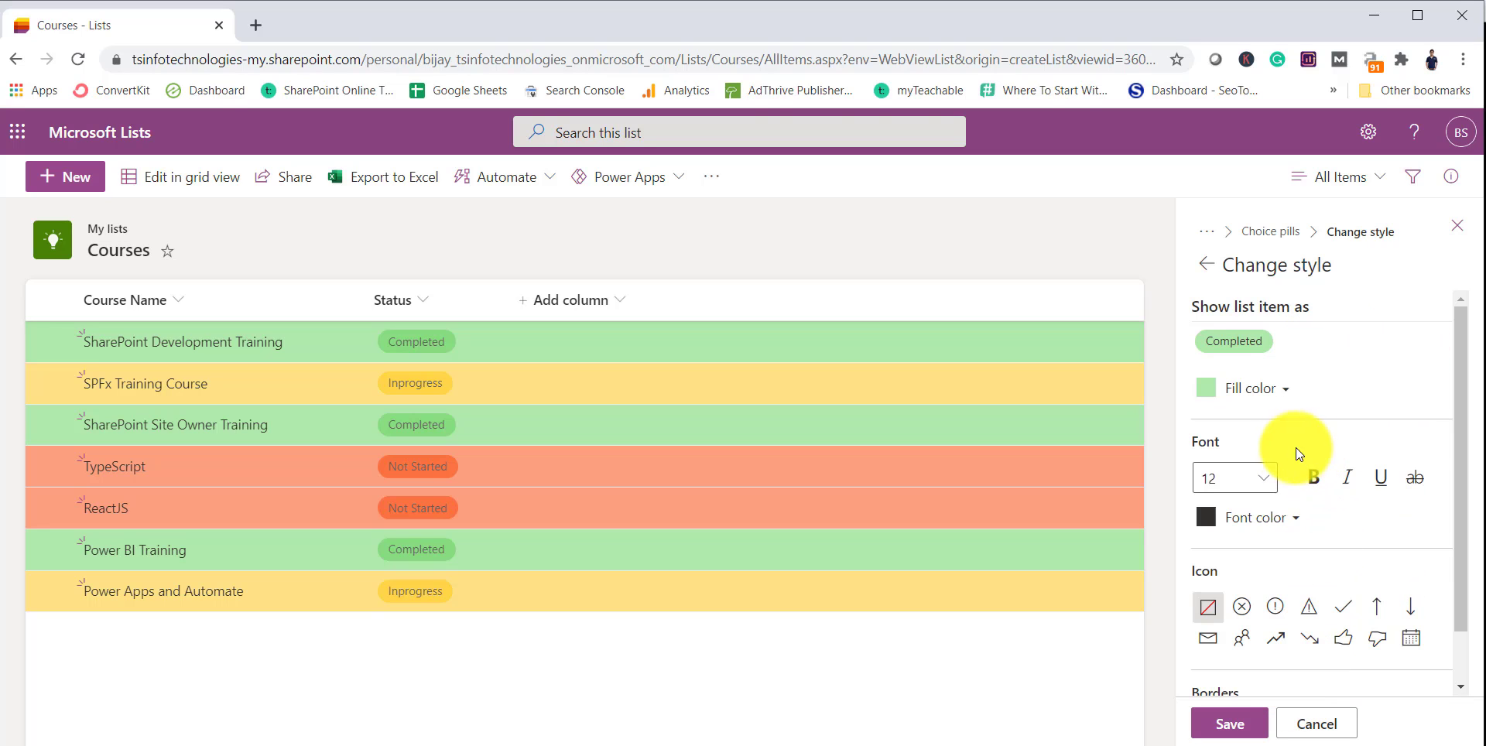
pyautogui.click(1343, 610)
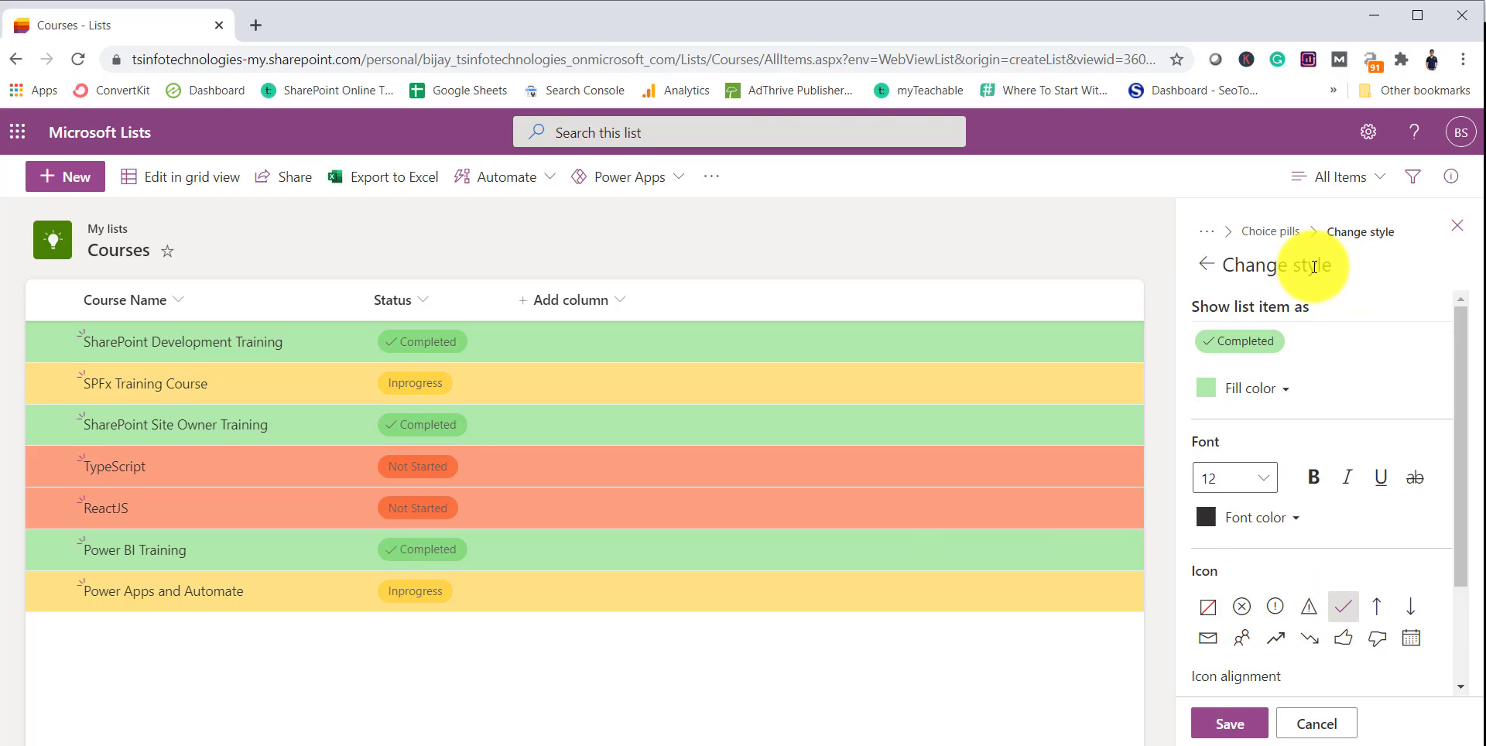
pyautogui.click(1207, 264)
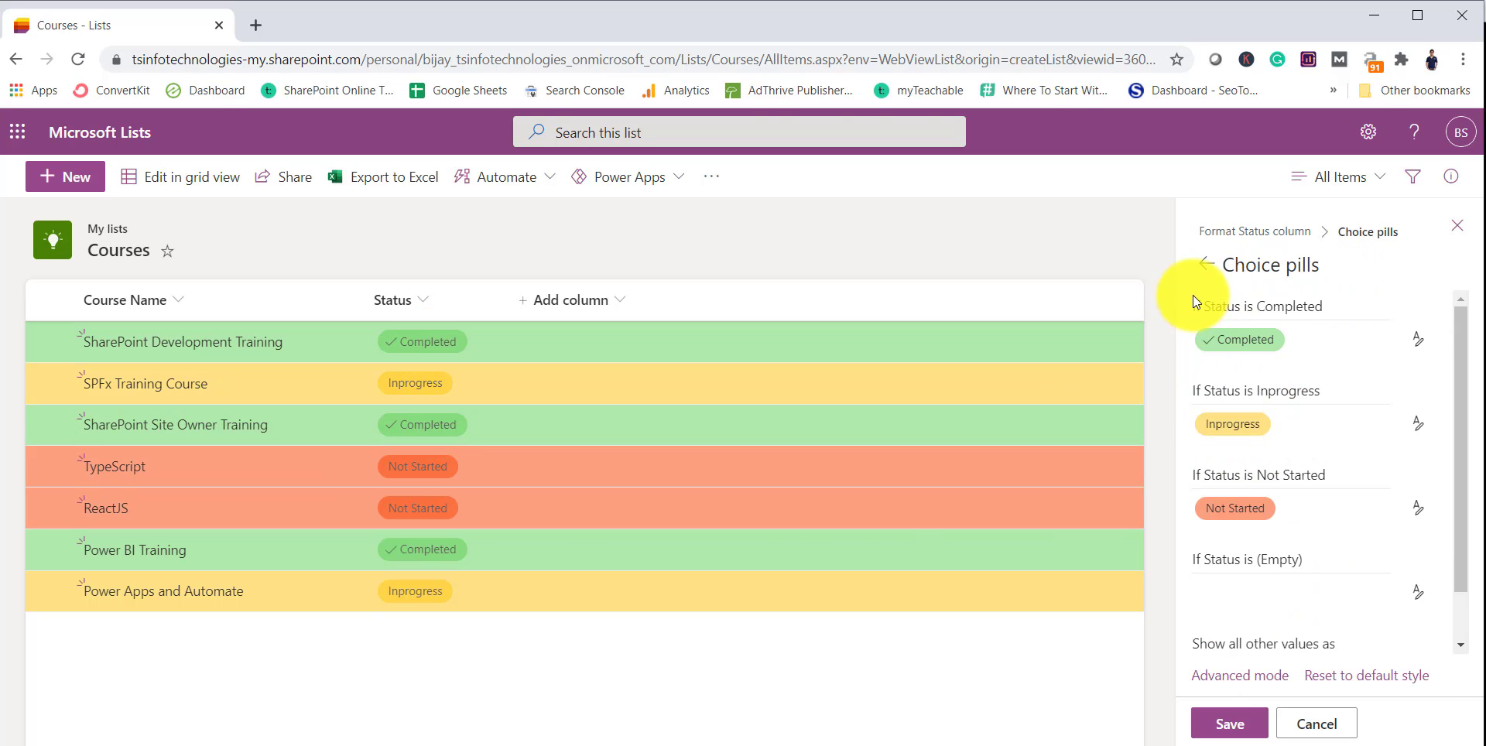
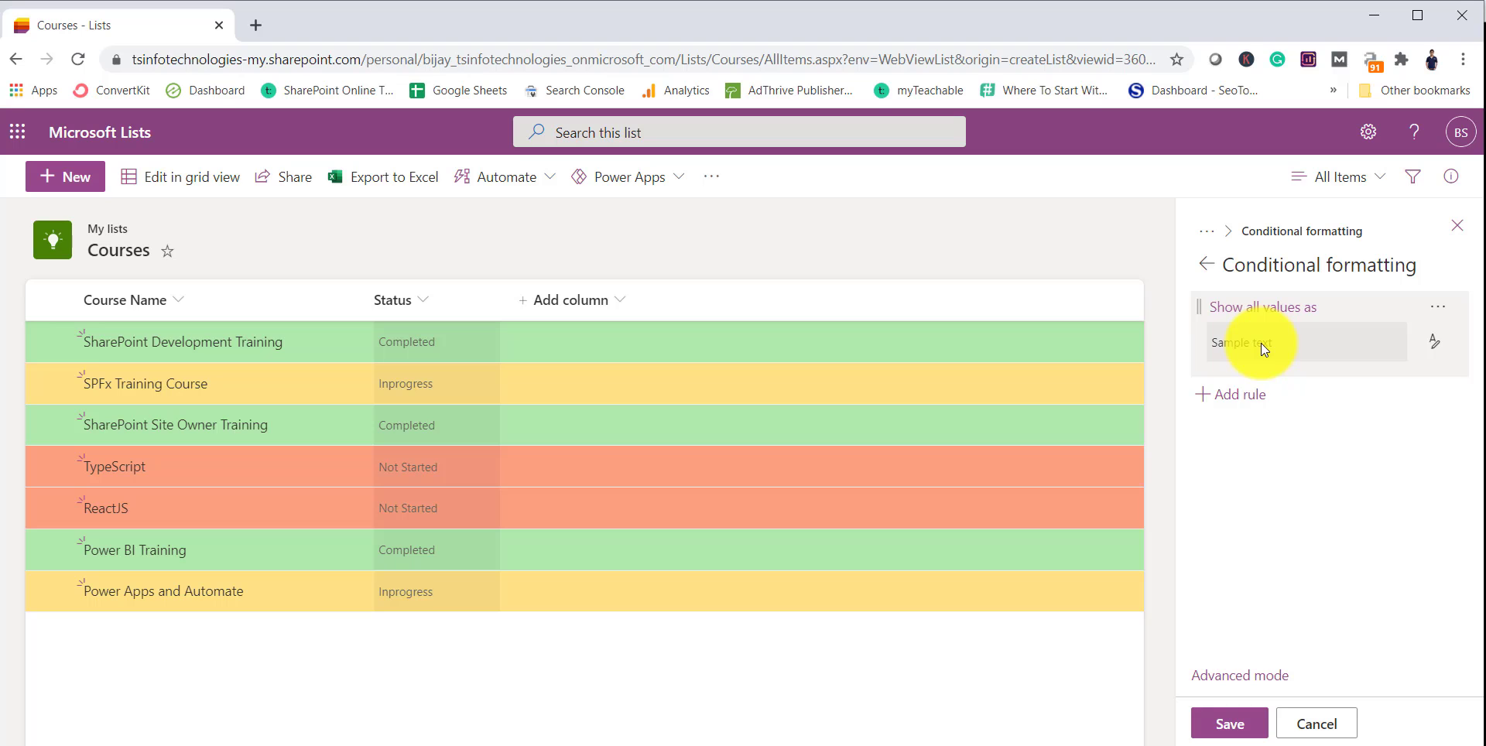
# Step: Edit the Status column's conditional formatting rule so it applies when Status is equal to Completed
pyautogui.click(1307, 316)
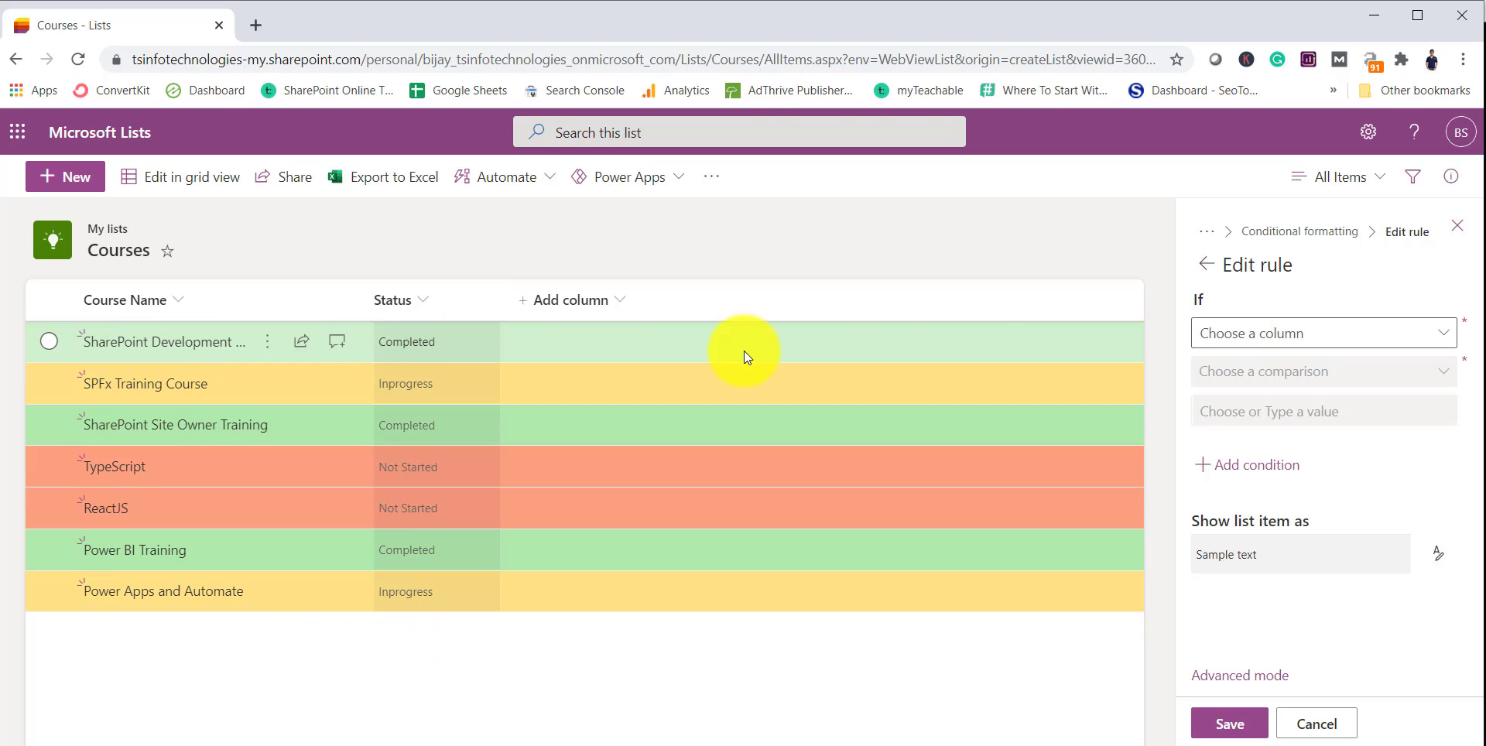
pyautogui.click(1339, 333)
pyautogui.click(1285, 375)
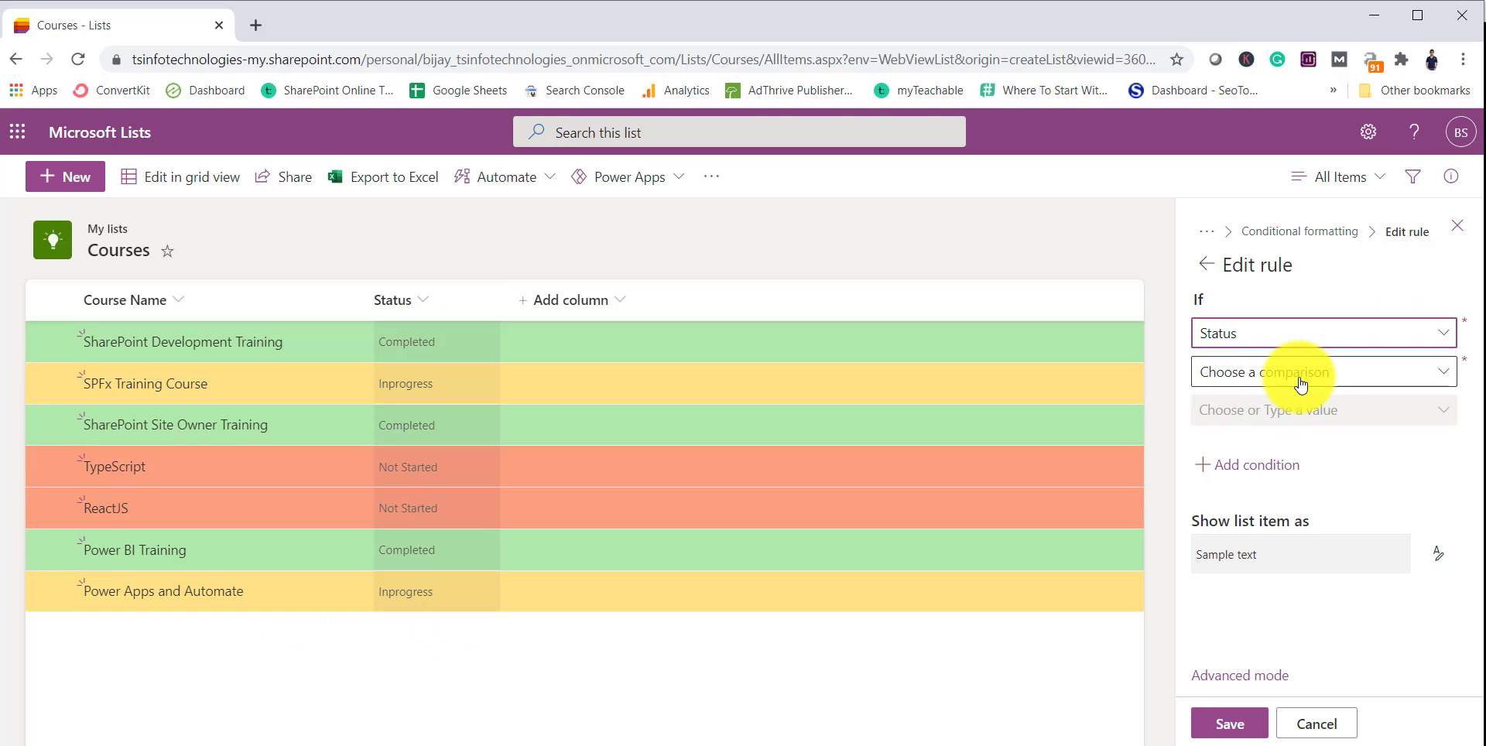
pyautogui.click(1300, 385)
pyautogui.click(1285, 413)
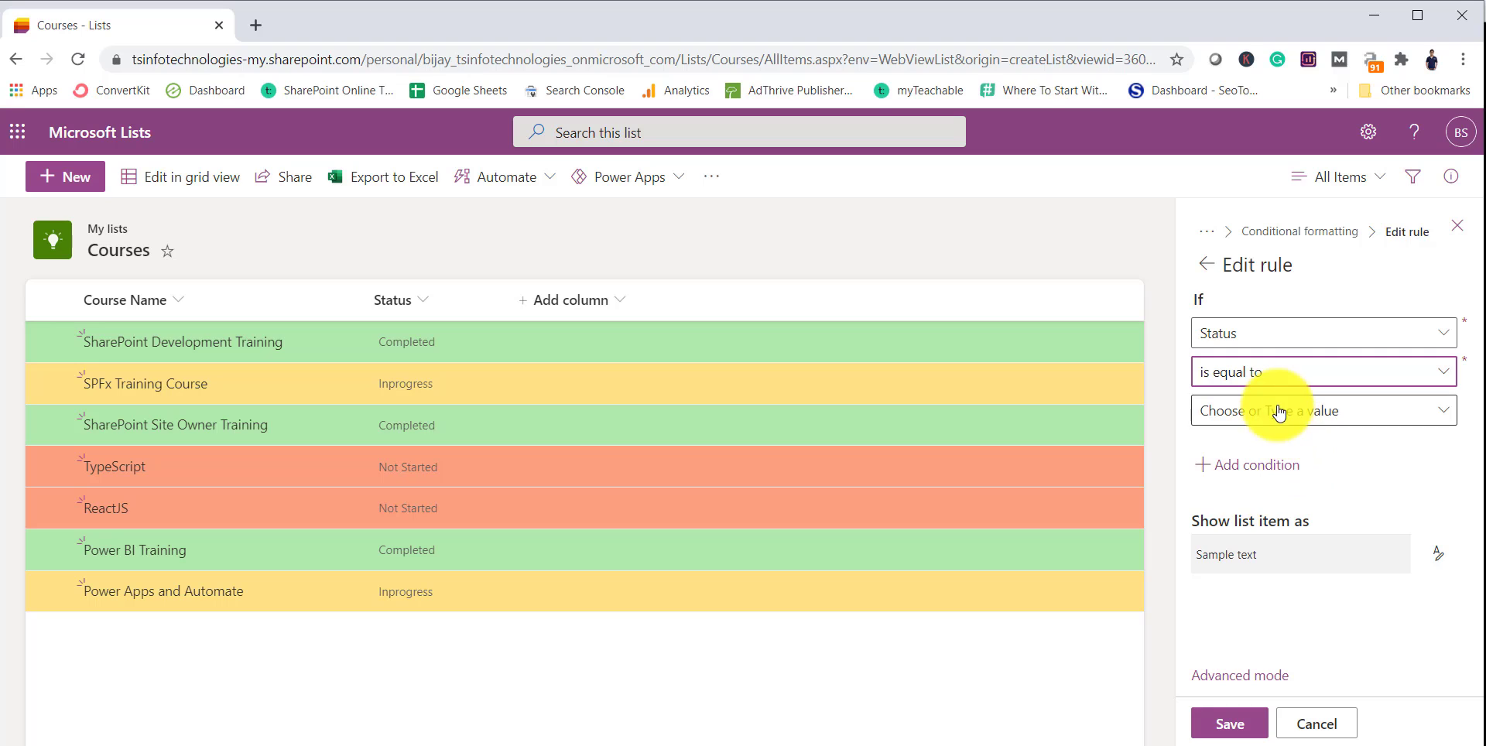
pyautogui.click(1279, 412)
pyautogui.click(1279, 453)
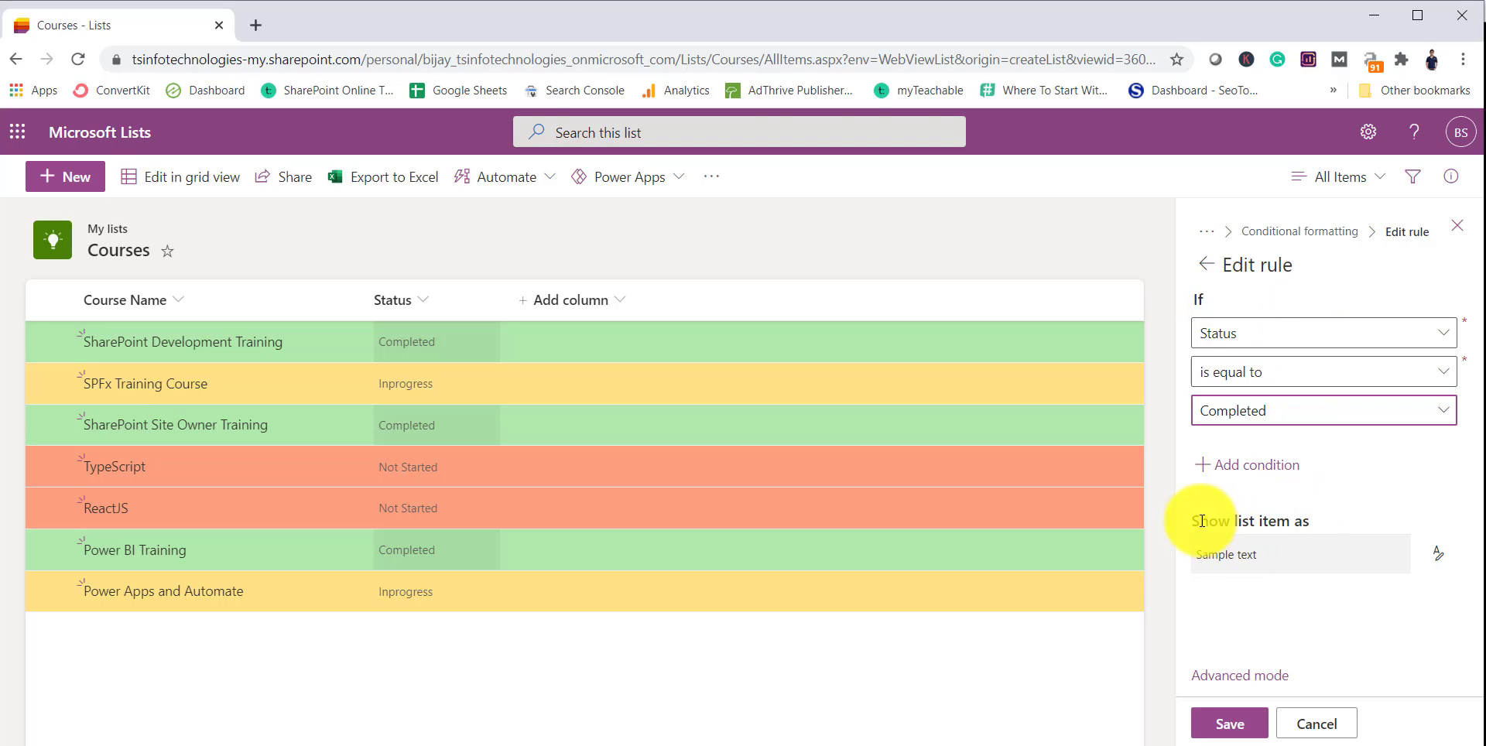
# Step: Give the Completed rule the darkest green fill color
pyautogui.moveTo(1202, 521); pyautogui.dragTo(1310, 520)
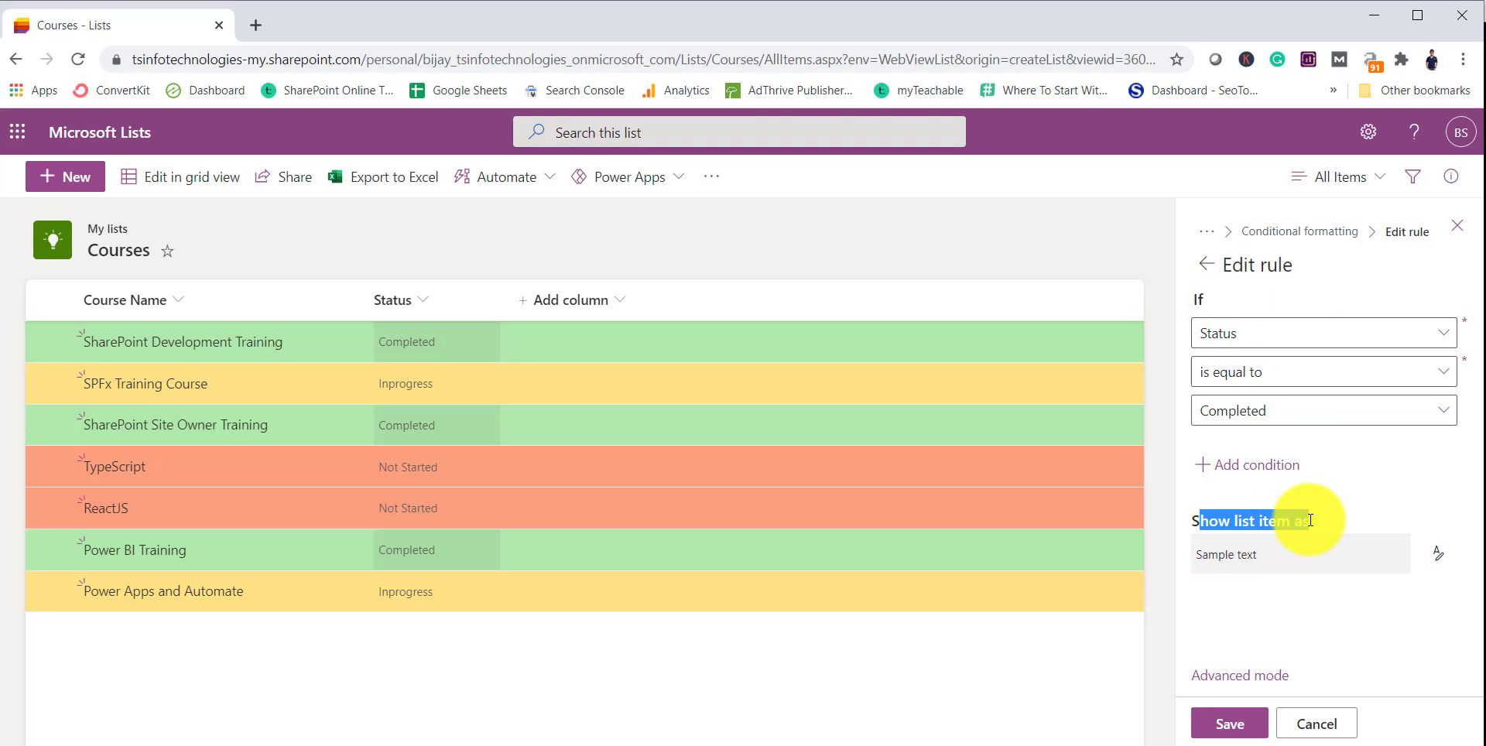
pyautogui.click(1435, 555)
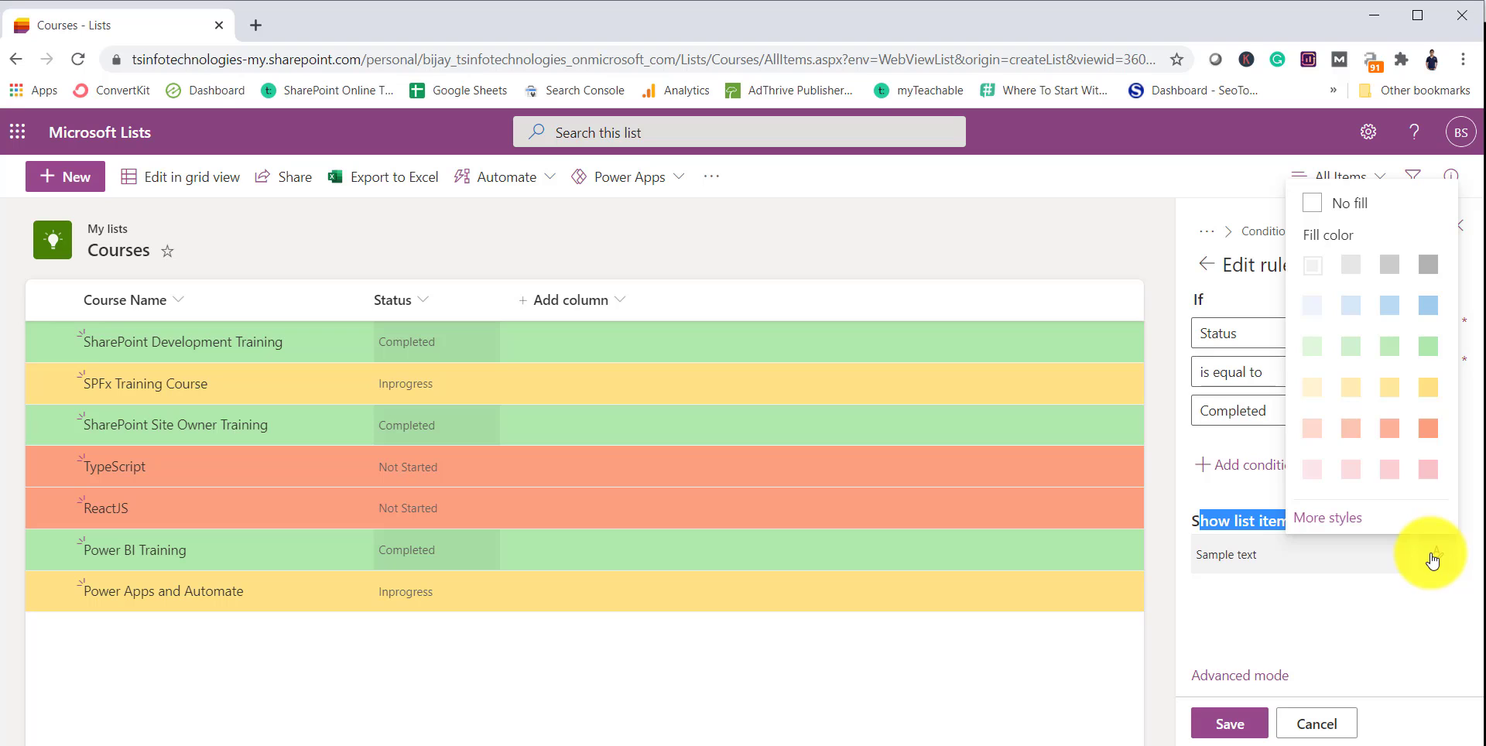
pyautogui.click(1428, 348)
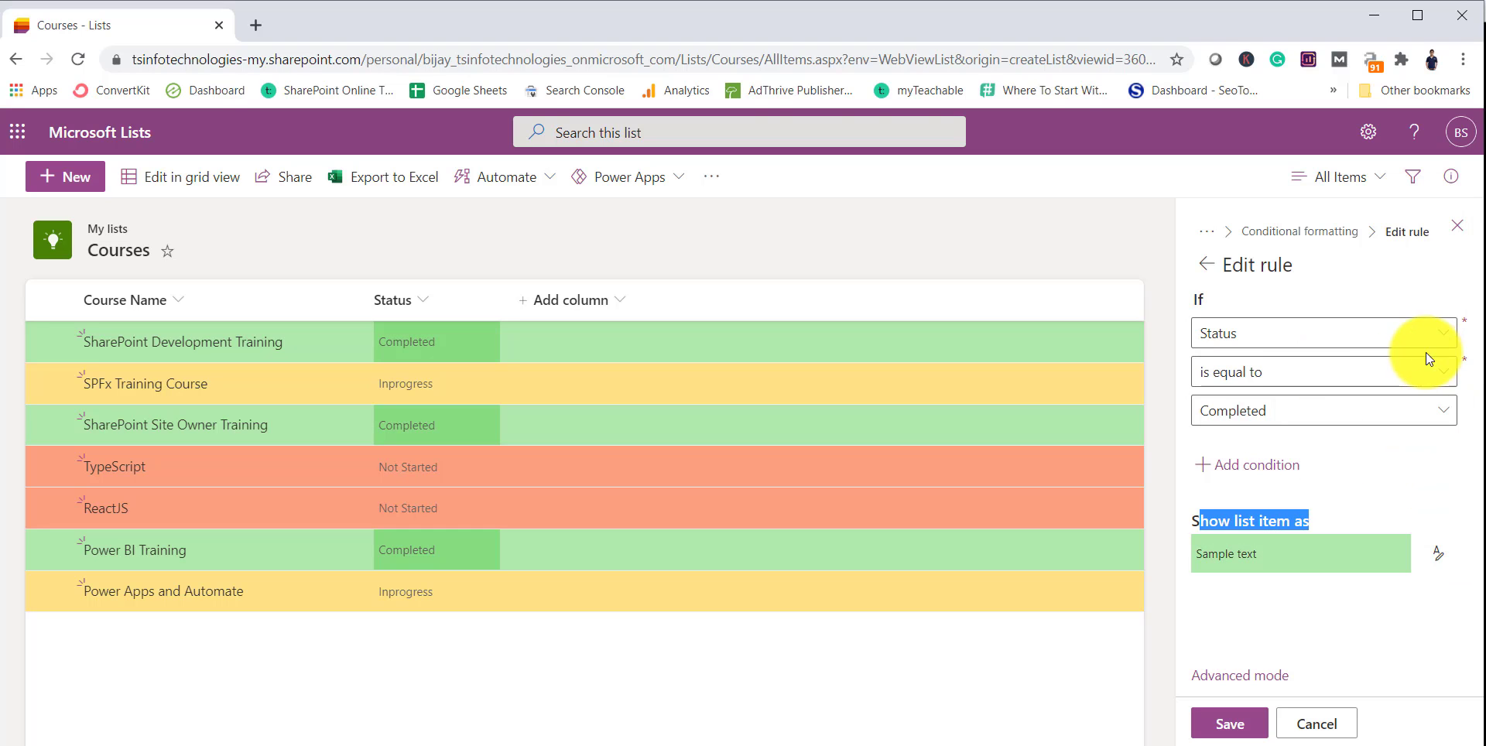
# Step: Open the Completed rule's detailed style settings and try an orange font color before changing it to the standard blue
pyautogui.click(1431, 558)
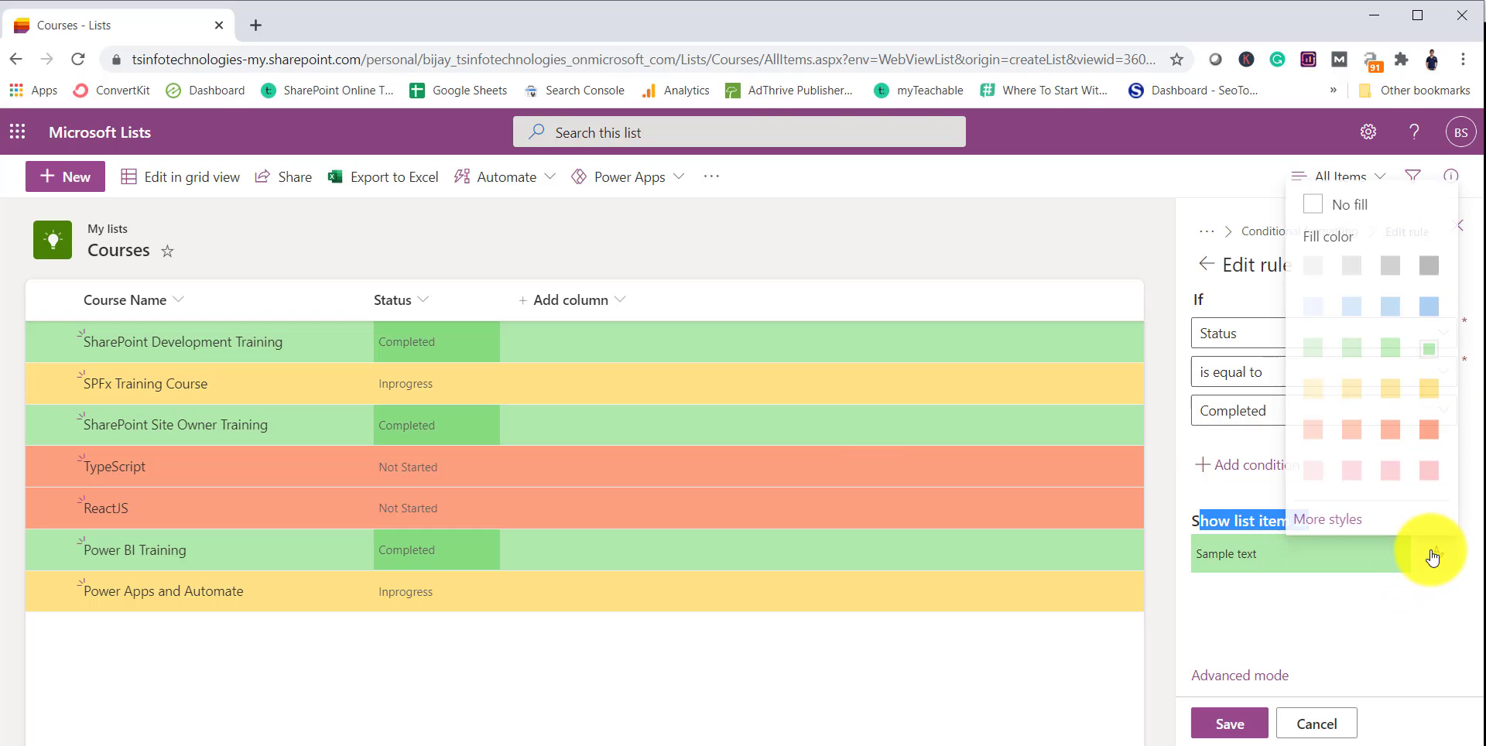
pyautogui.click(1330, 521)
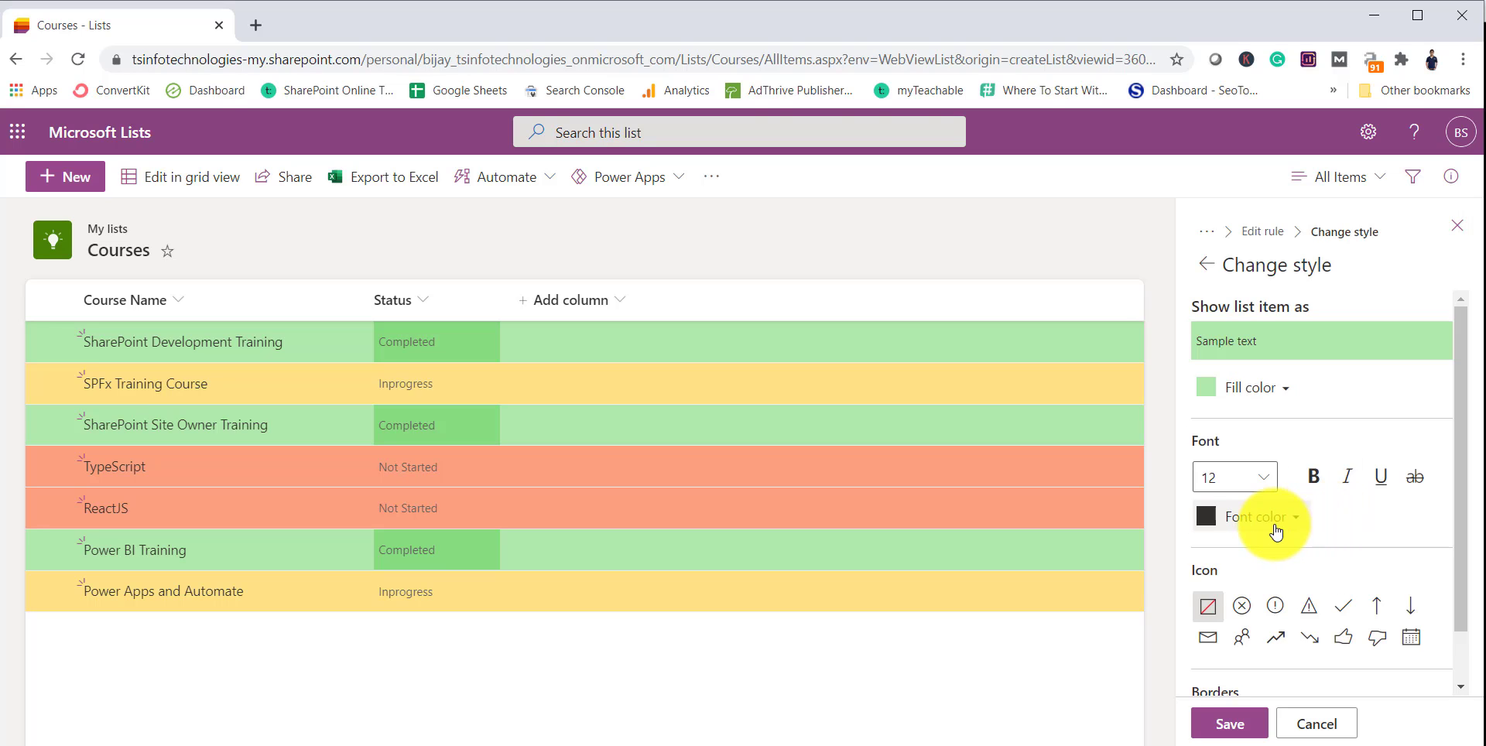
pyautogui.click(1209, 515)
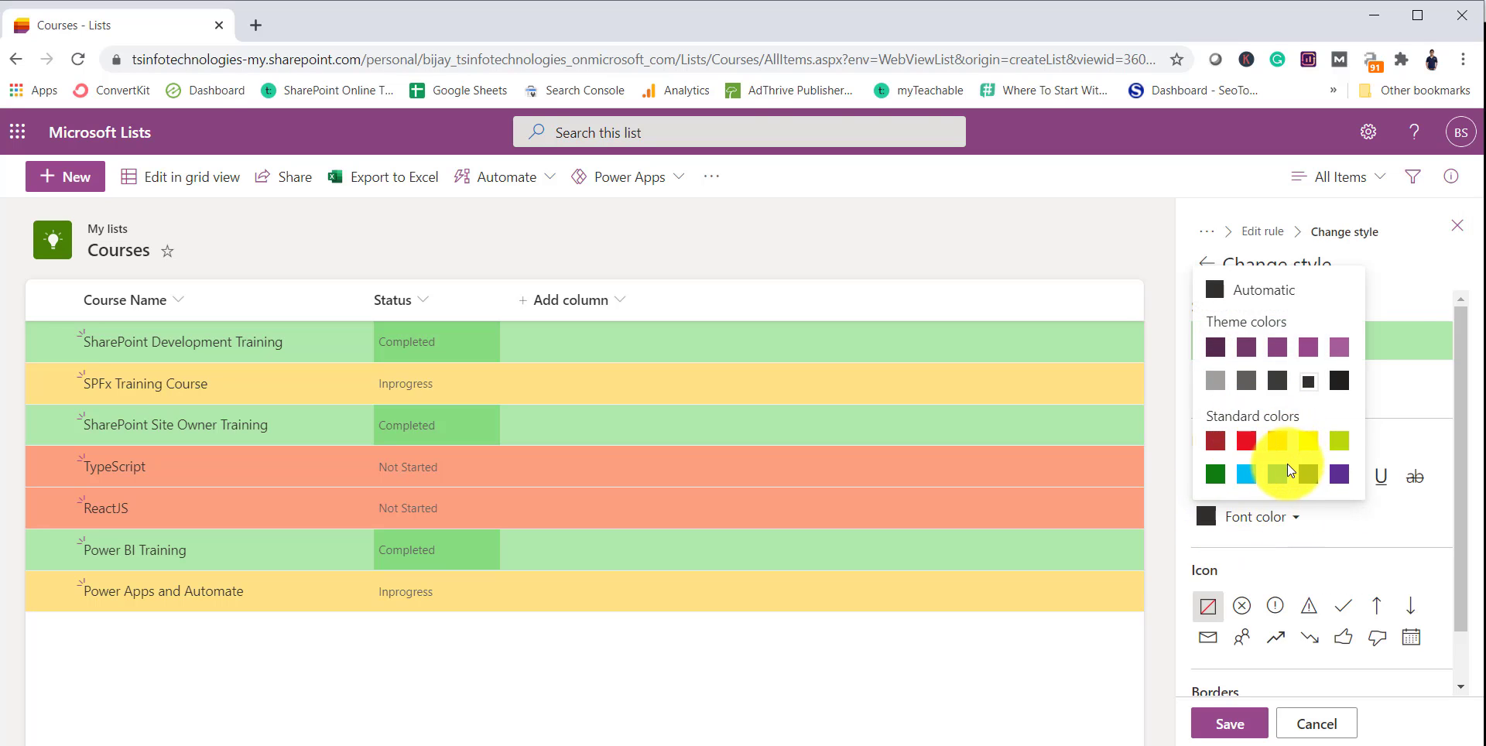
pyautogui.click(1277, 444)
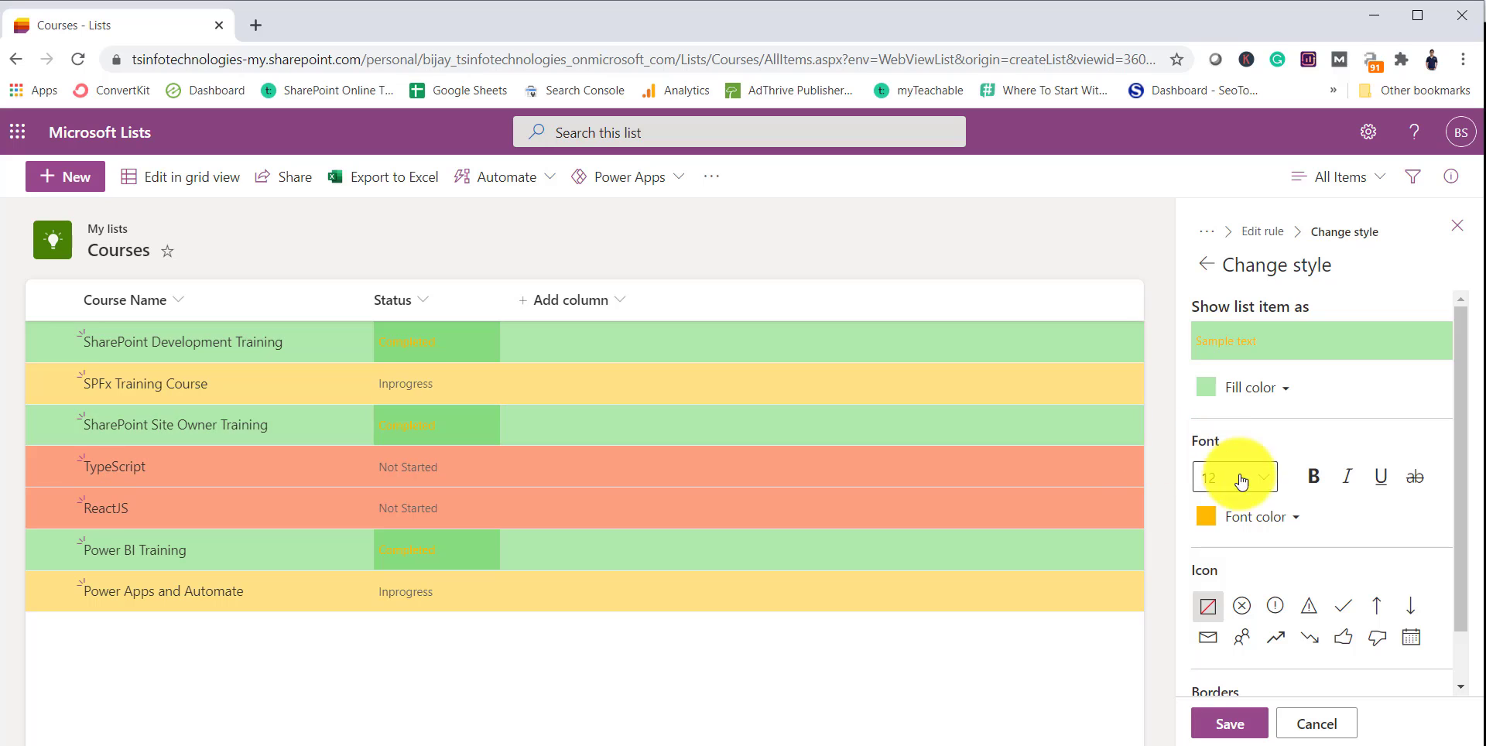
pyautogui.click(1254, 518)
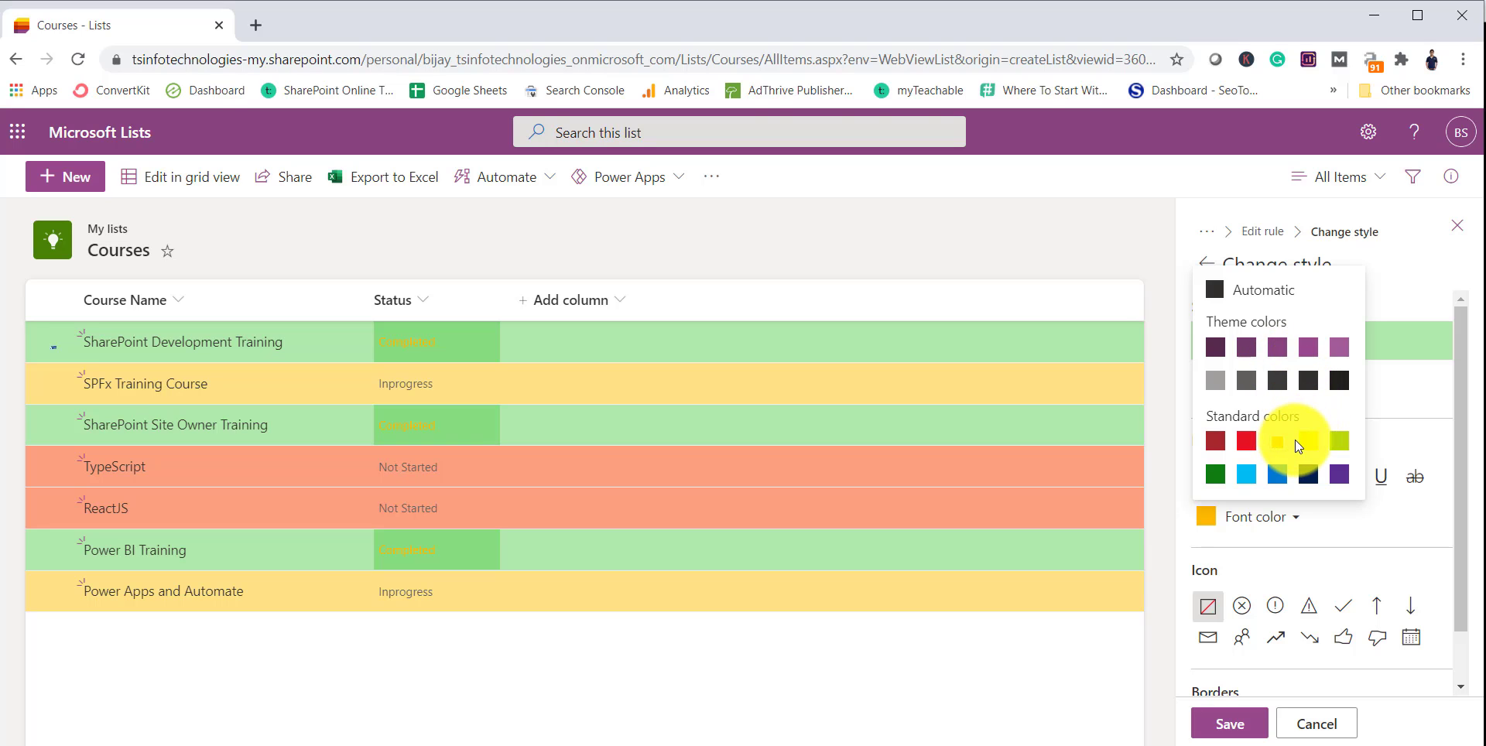
pyautogui.click(1277, 473)
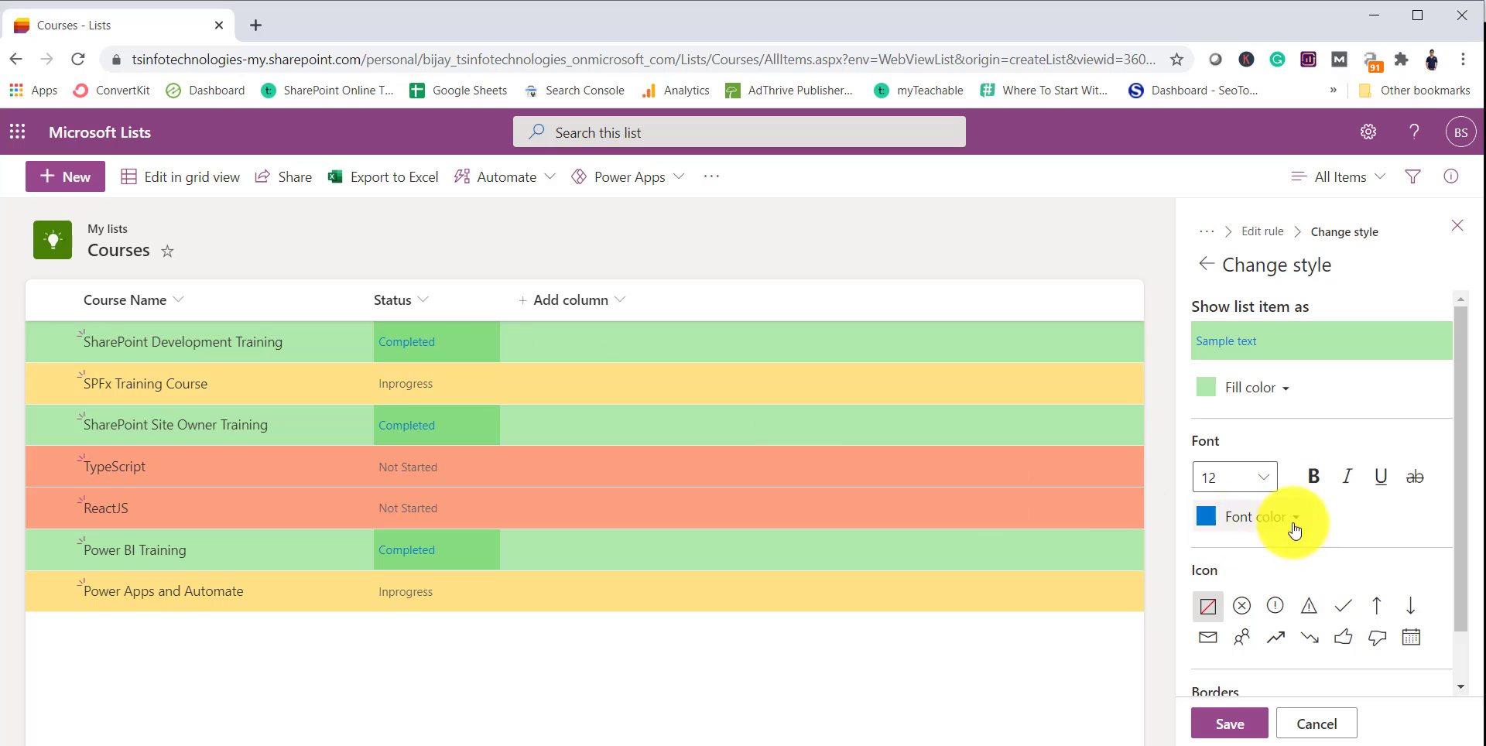
# Step: Add a check mark icon aligned after the text to the Completed rule's style and return to the rule
pyautogui.click(1343, 605)
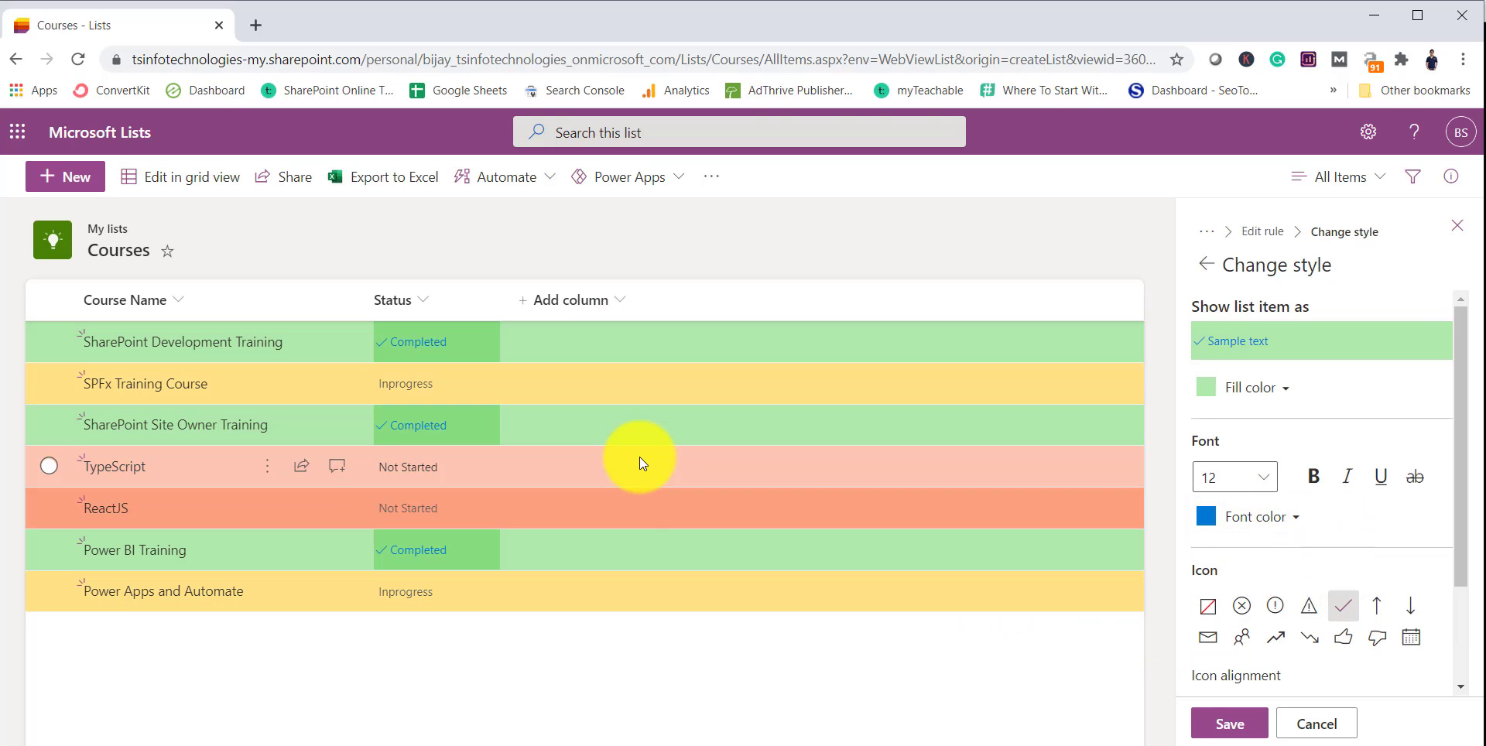
pyautogui.scroll(-2, 1337, 568)
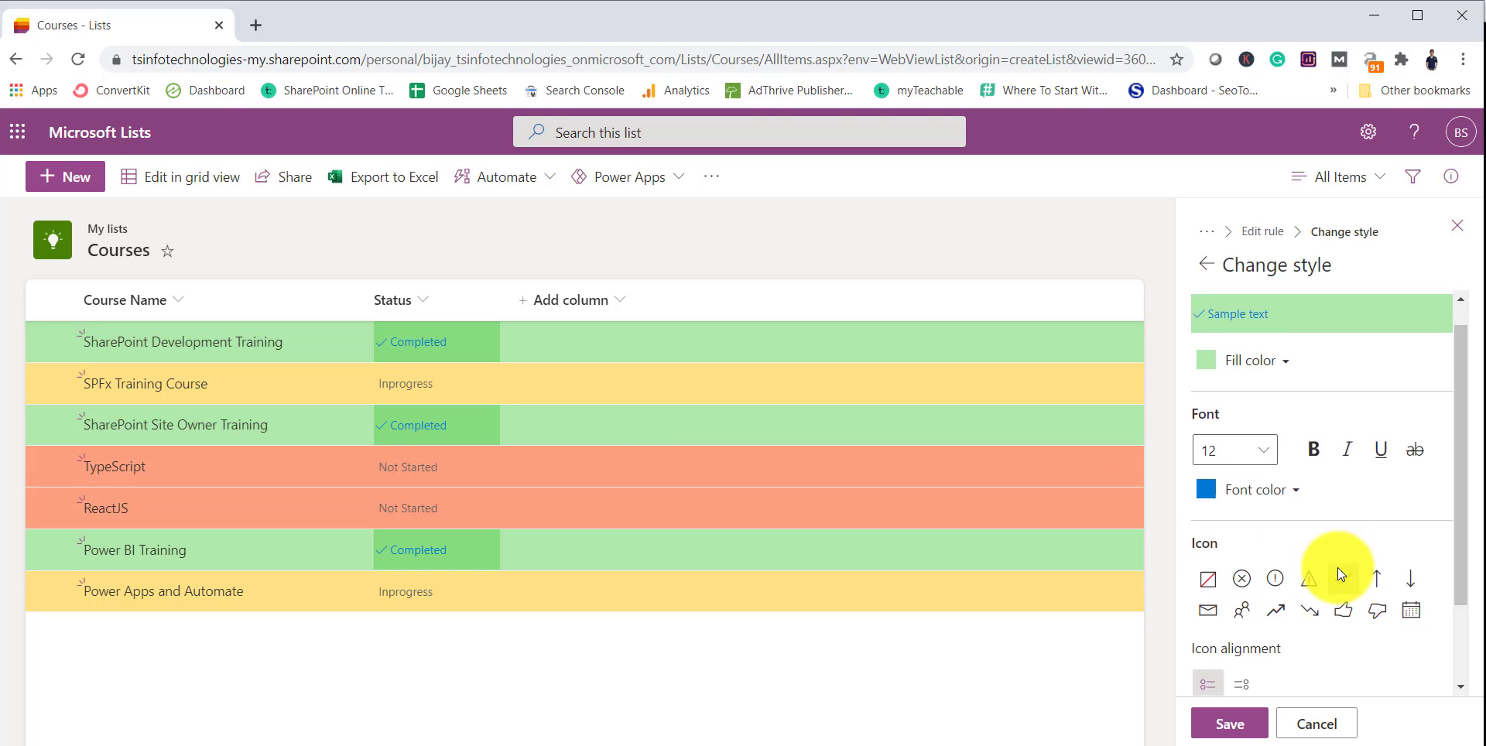
pyautogui.click(1235, 617)
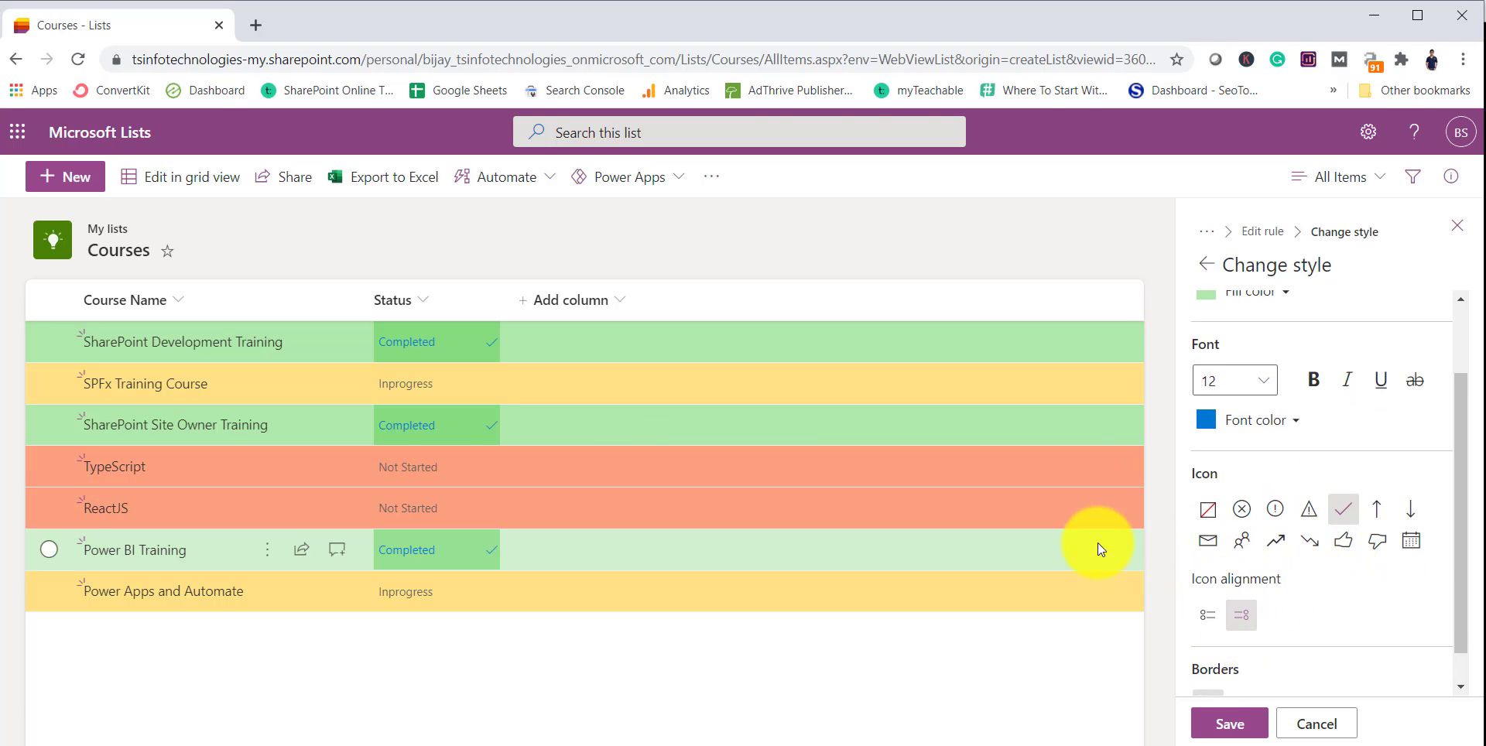
pyautogui.scroll(3, 1325, 439)
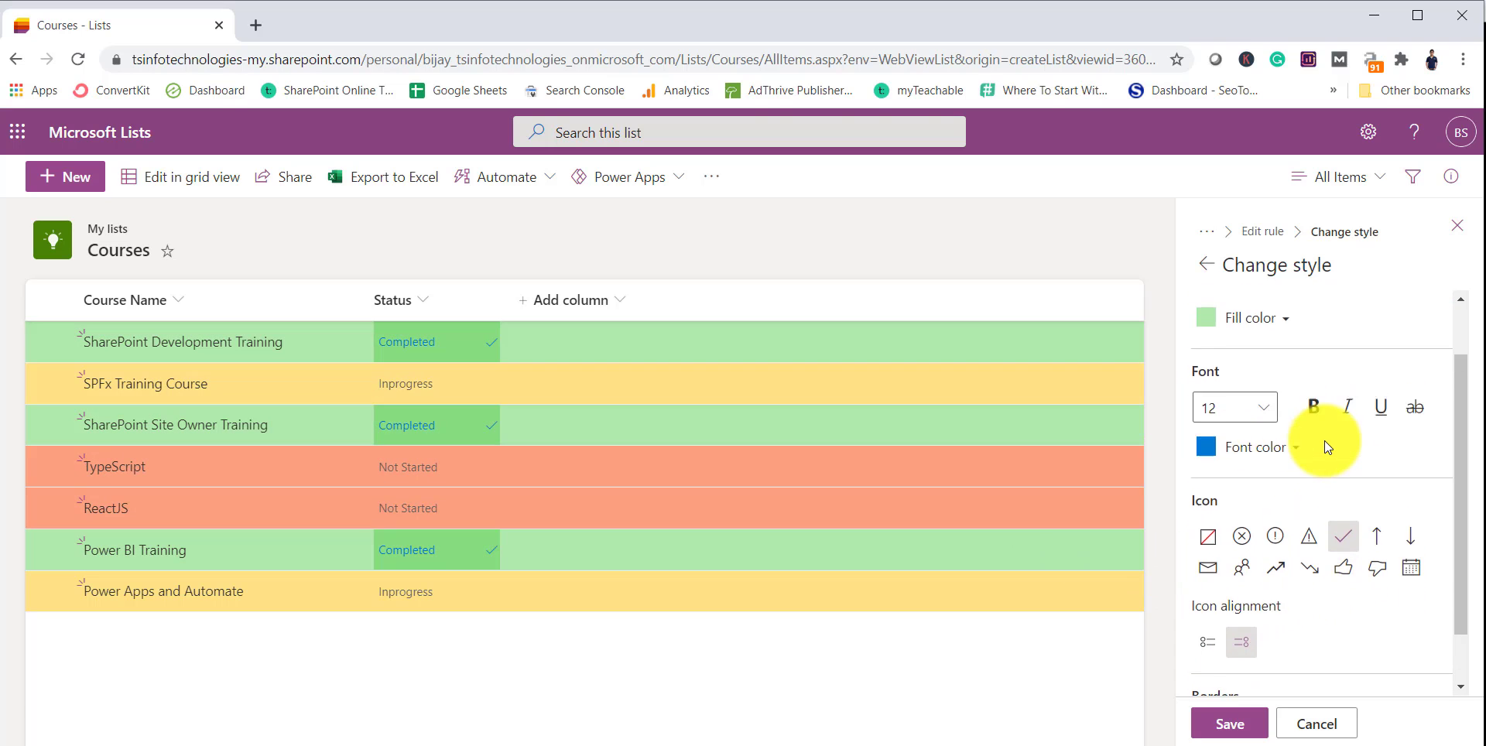
pyautogui.click(1206, 264)
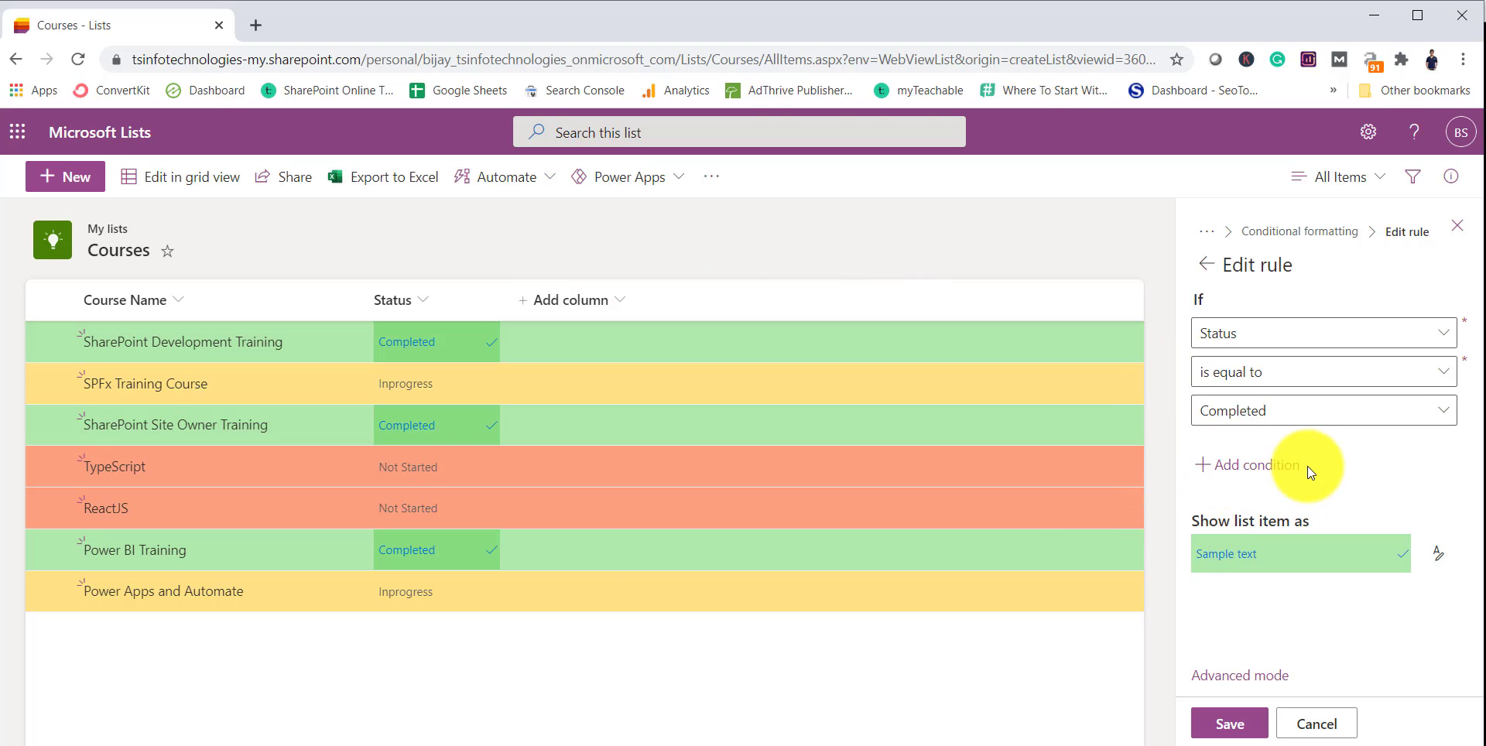
# Step: Keep the rule to its single Status condition, save the column formatting, and close the formatting pane
pyautogui.click(1256, 467)
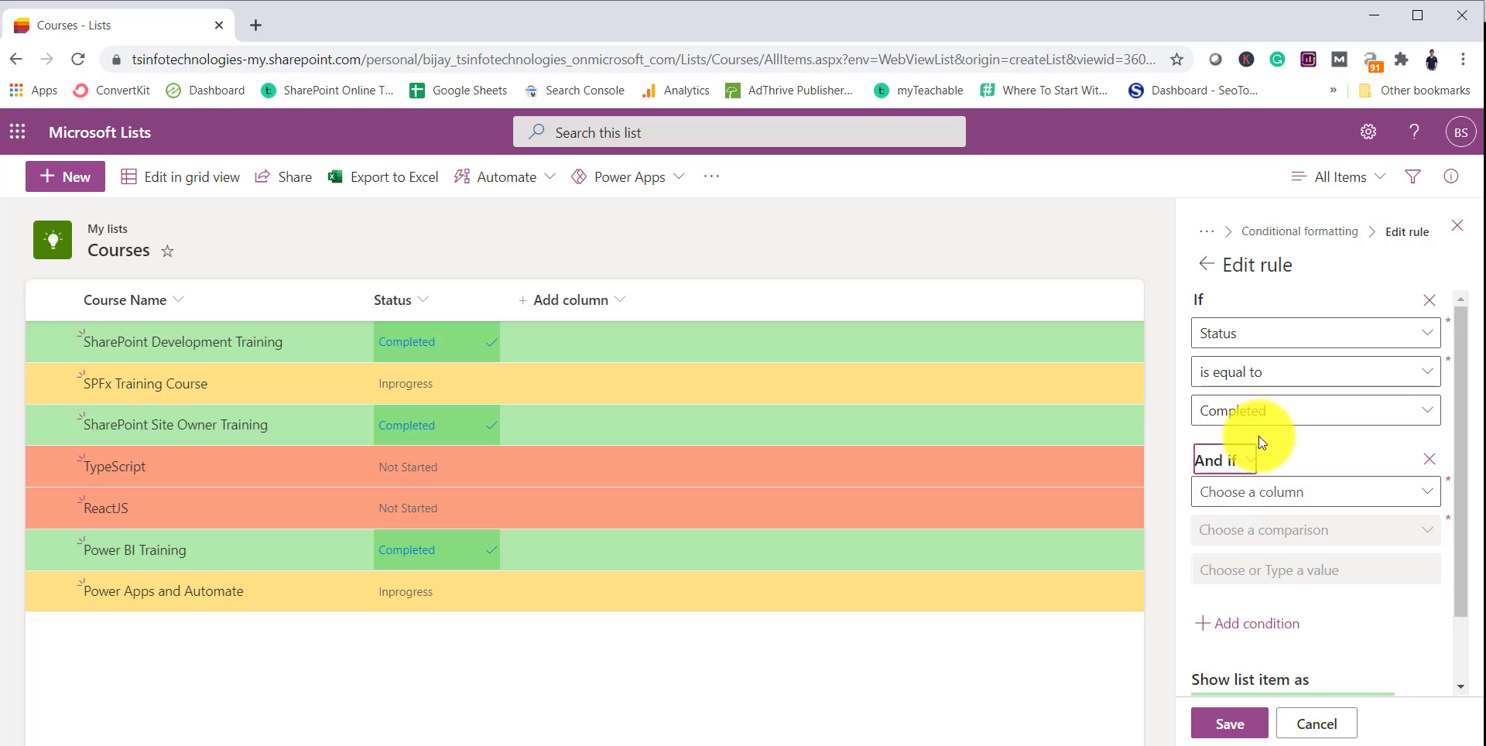
pyautogui.click(1429, 459)
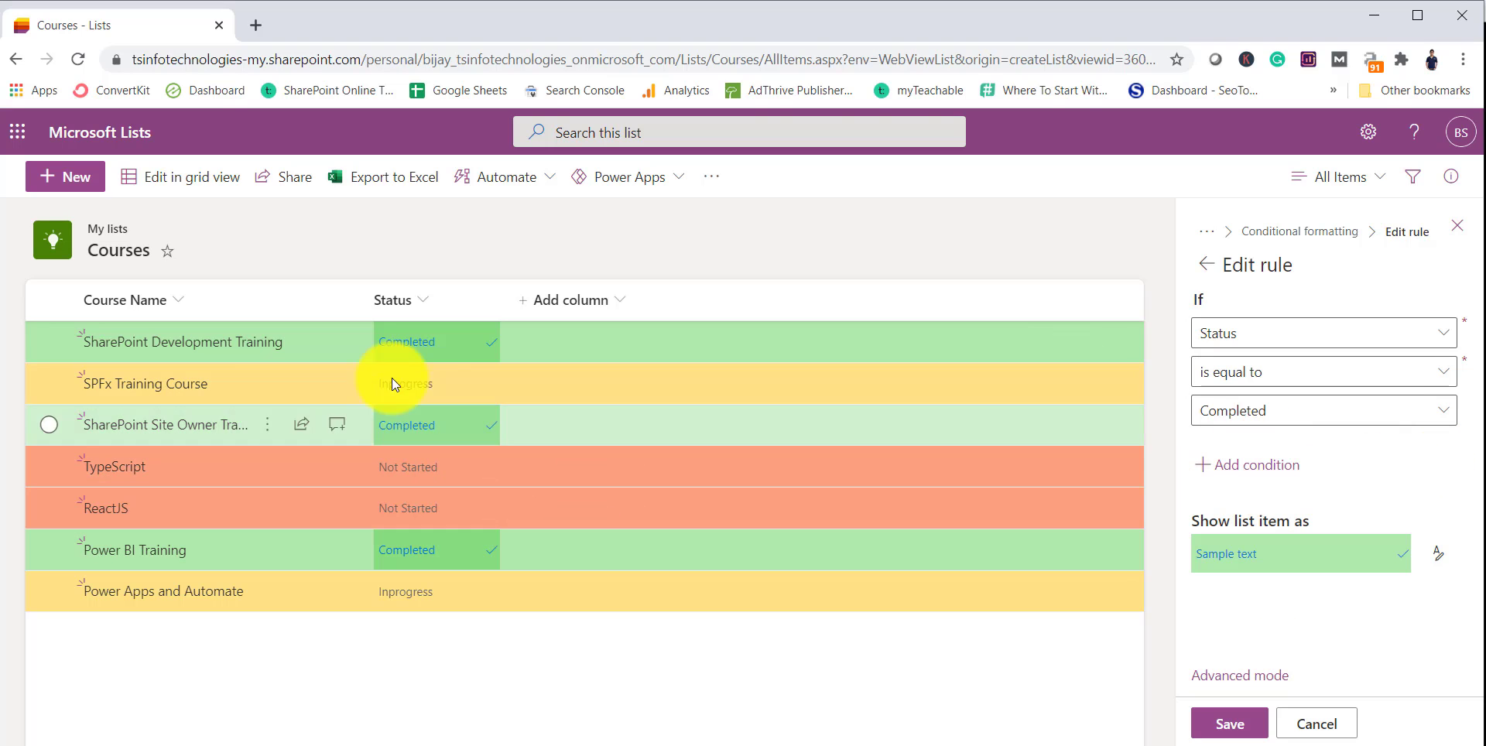
pyautogui.click(1217, 730)
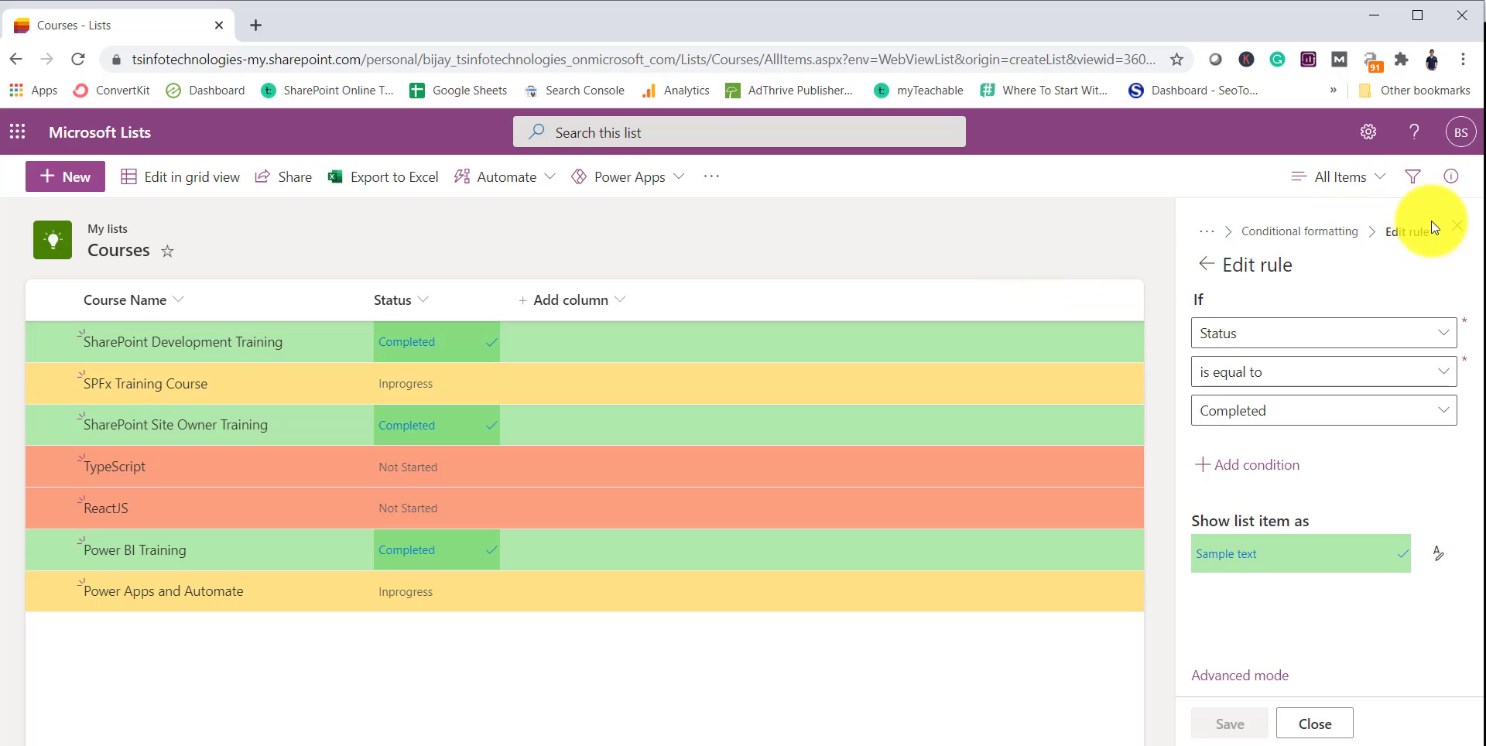
pyautogui.click(1458, 225)
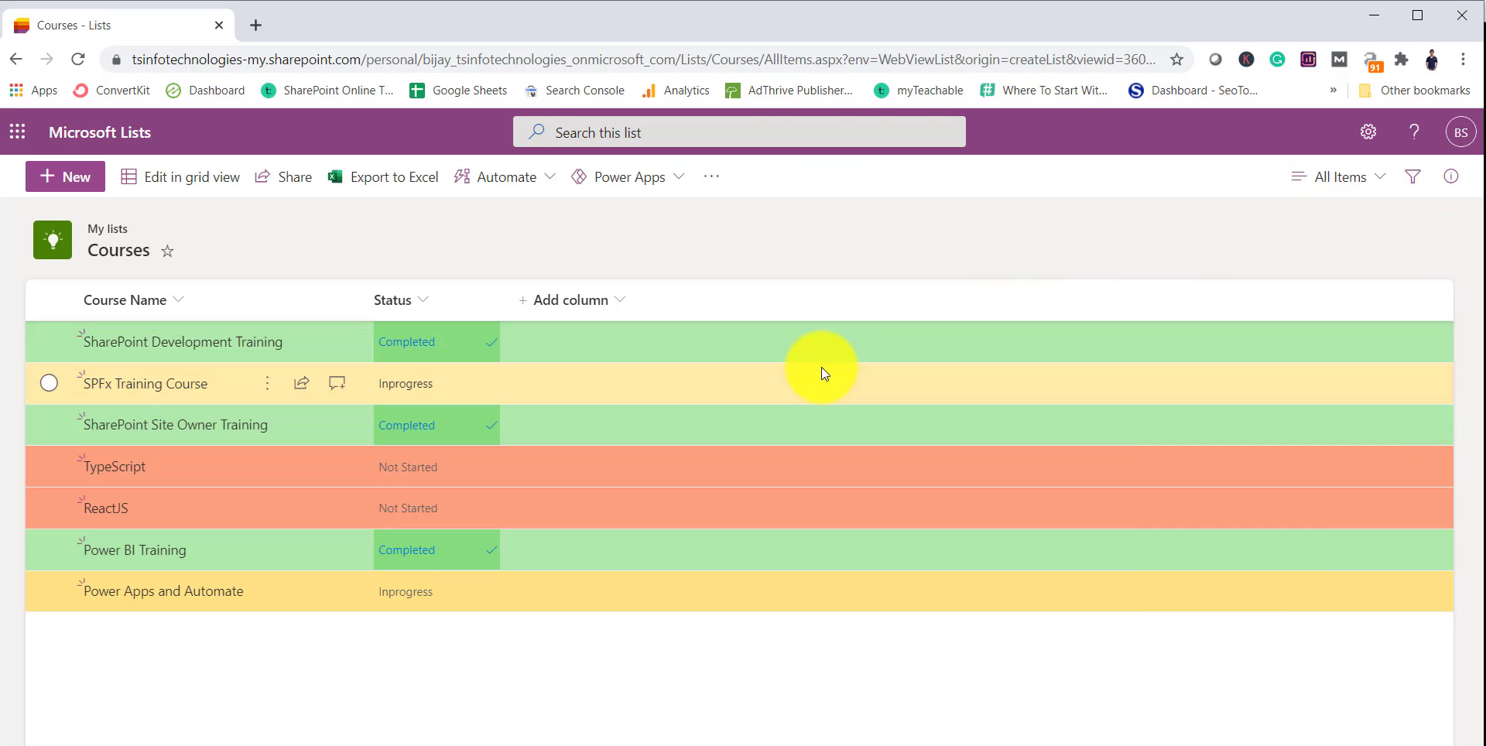
# Step: Preview the Courses list in the Gallery layout and switch back to the List layout
pyautogui.click(1351, 182)
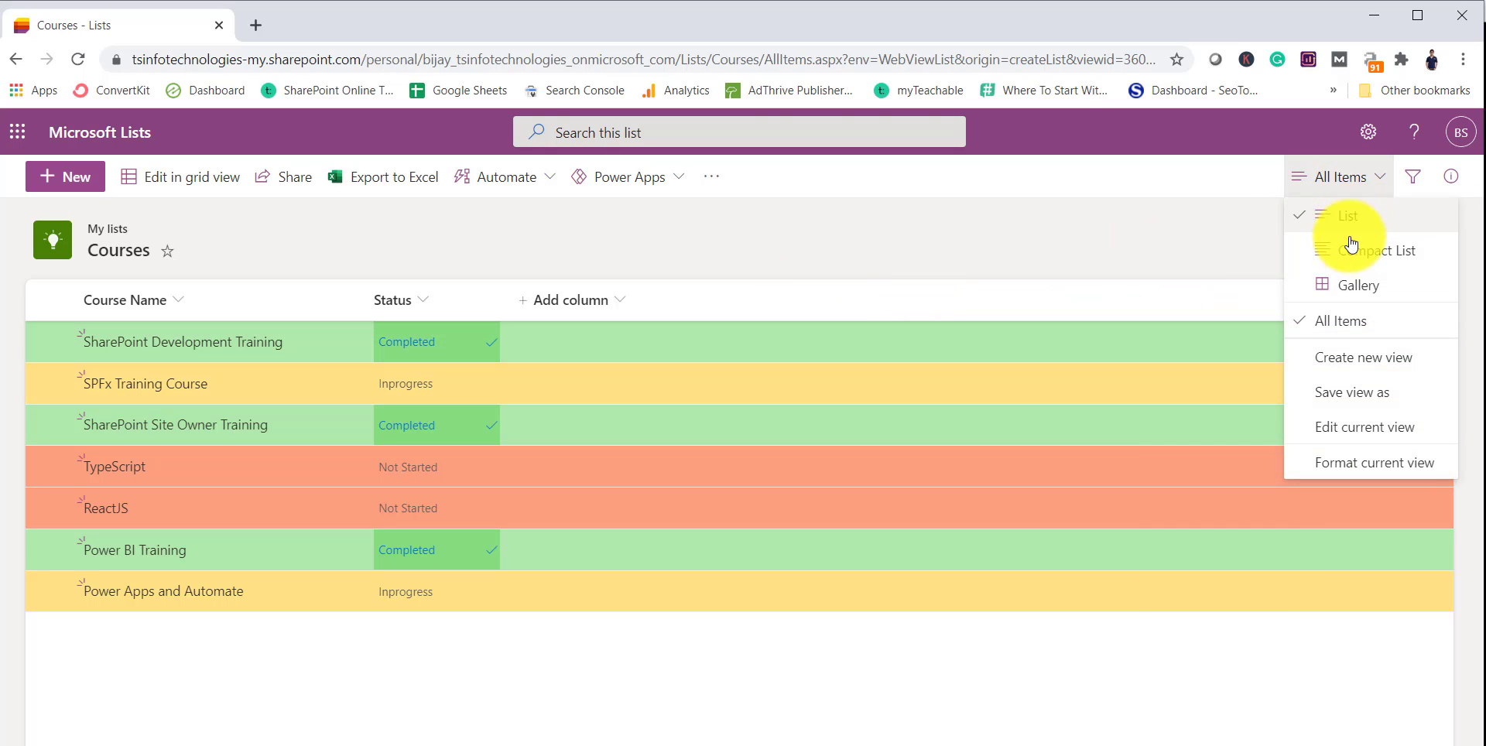
pyautogui.click(1358, 287)
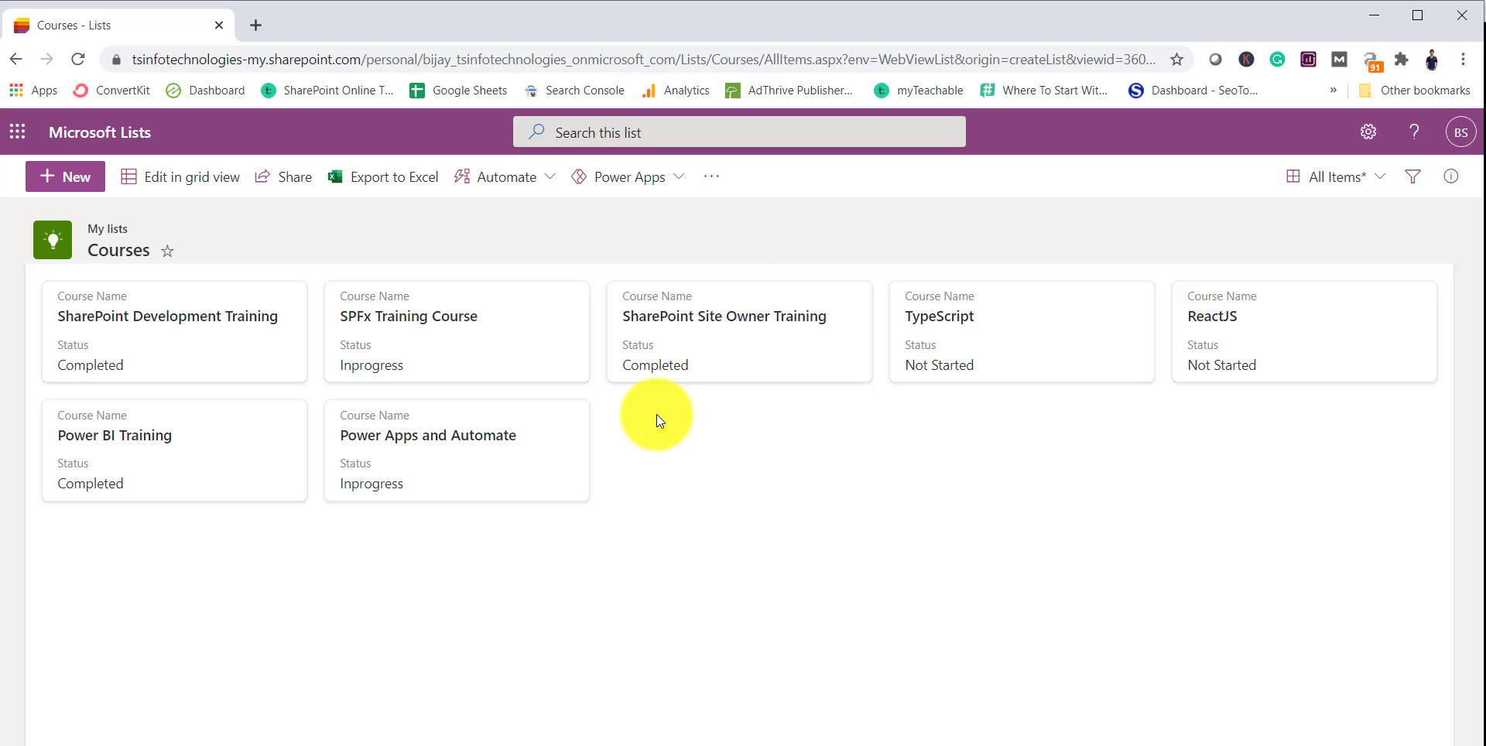
pyautogui.click(1379, 178)
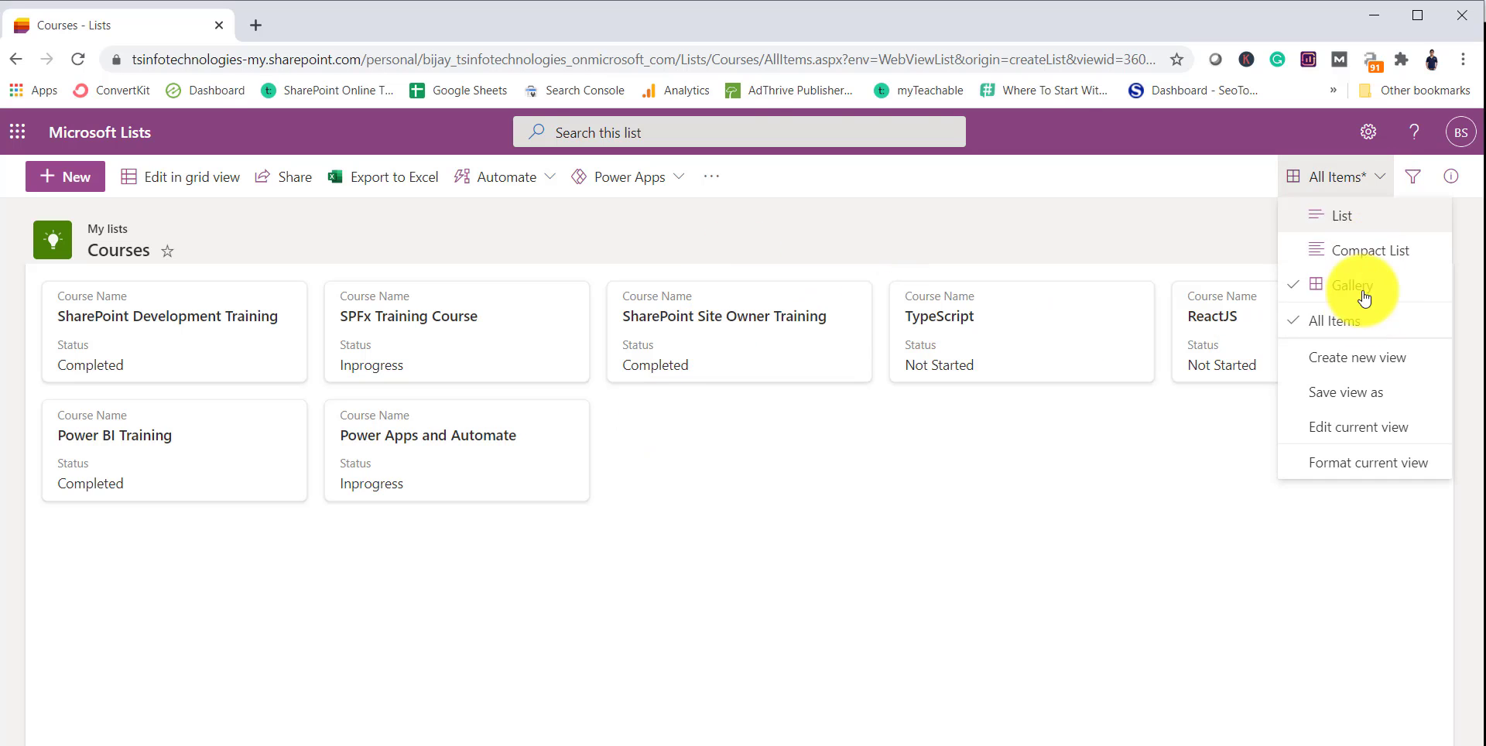
pyautogui.click(1332, 220)
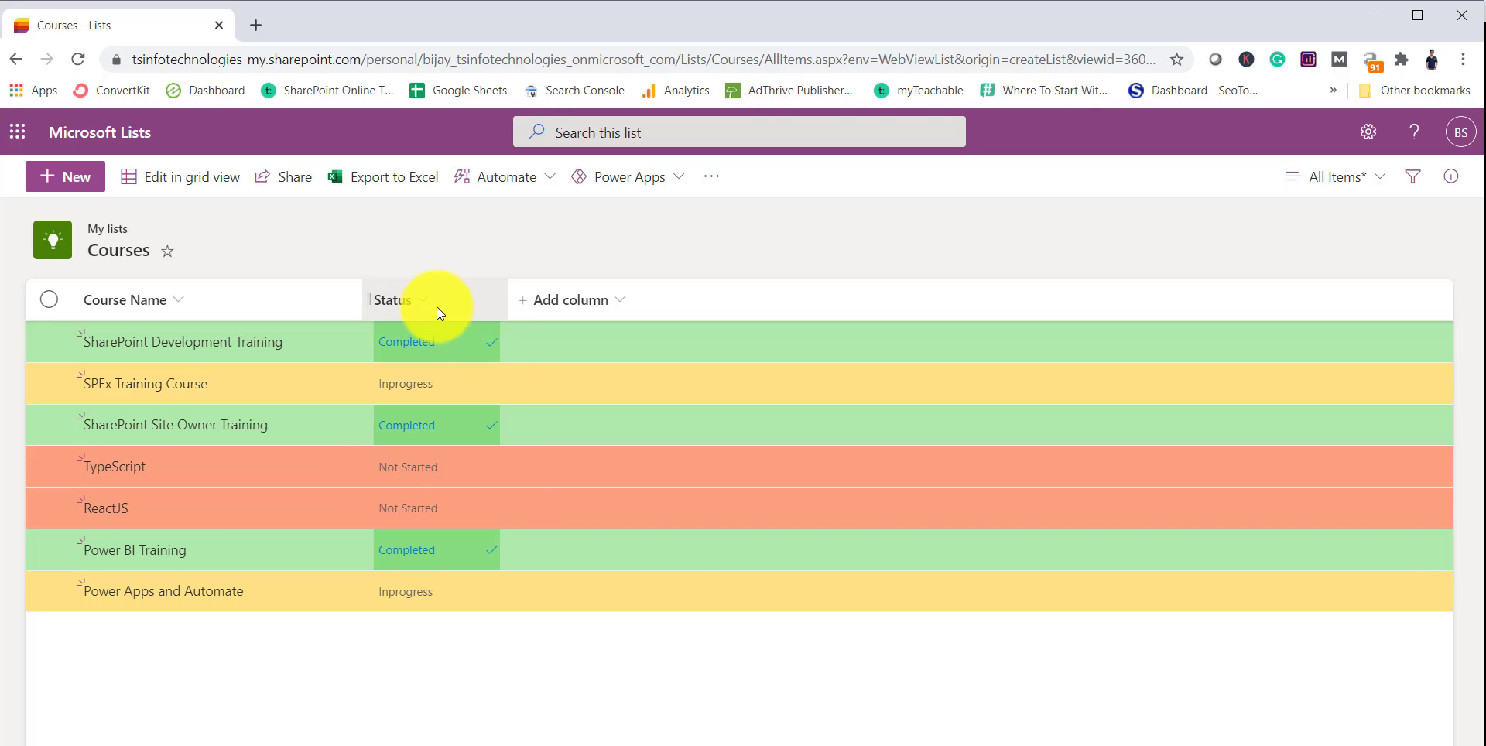
# Step: Open the view formatting settings from the Status column and choose the Gallery layout
pyautogui.click(434, 304)
pyautogui.moveTo(497, 492)
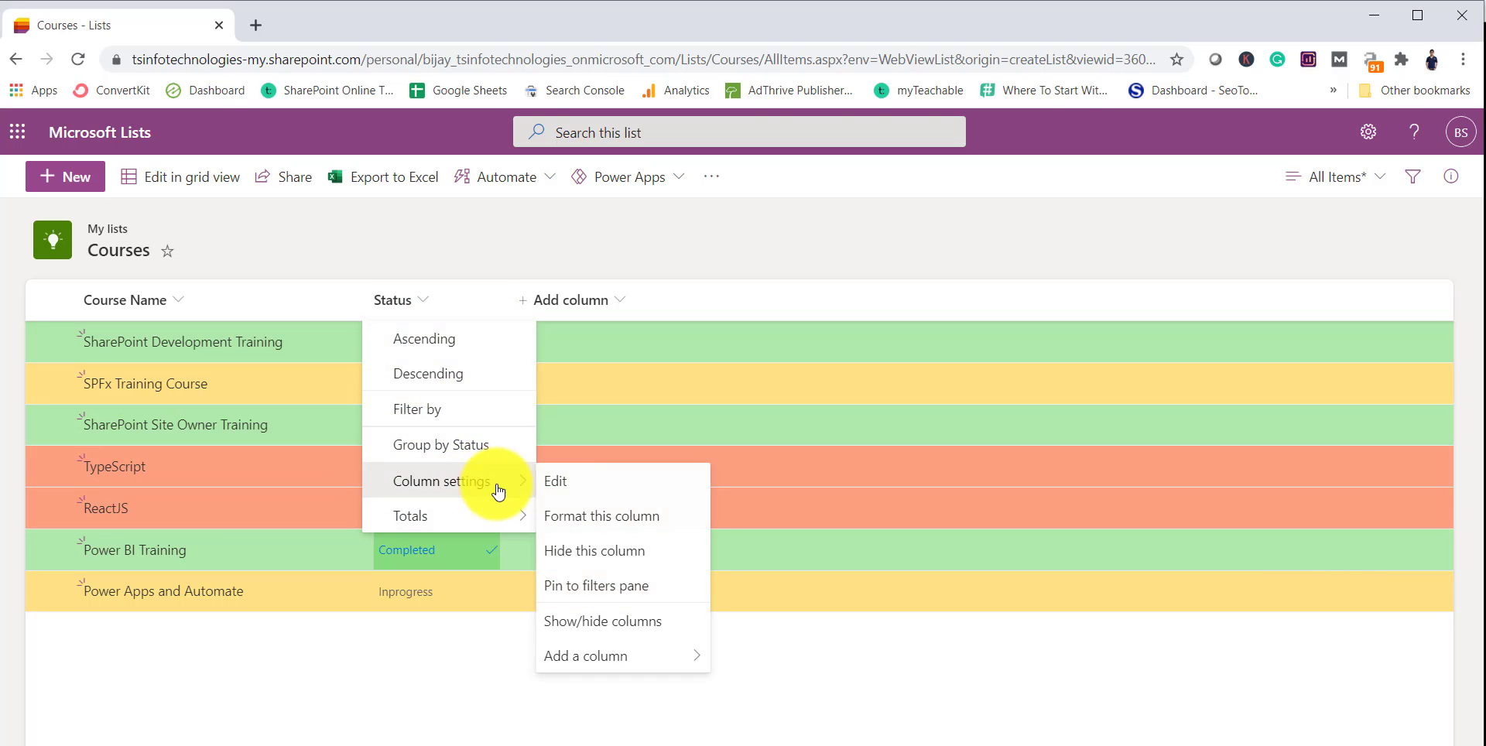
pyautogui.click(602, 519)
pyautogui.click(1260, 280)
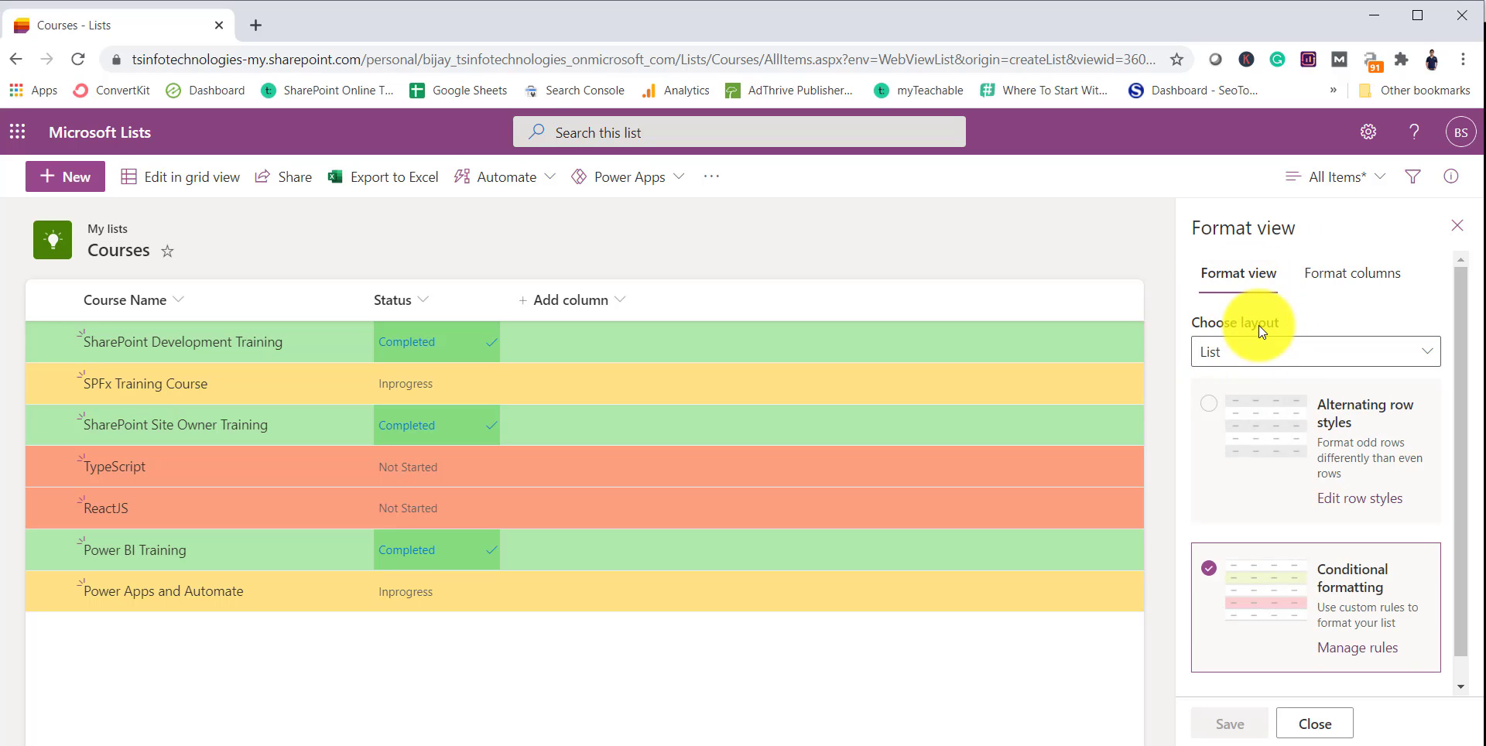
pyautogui.click(1273, 353)
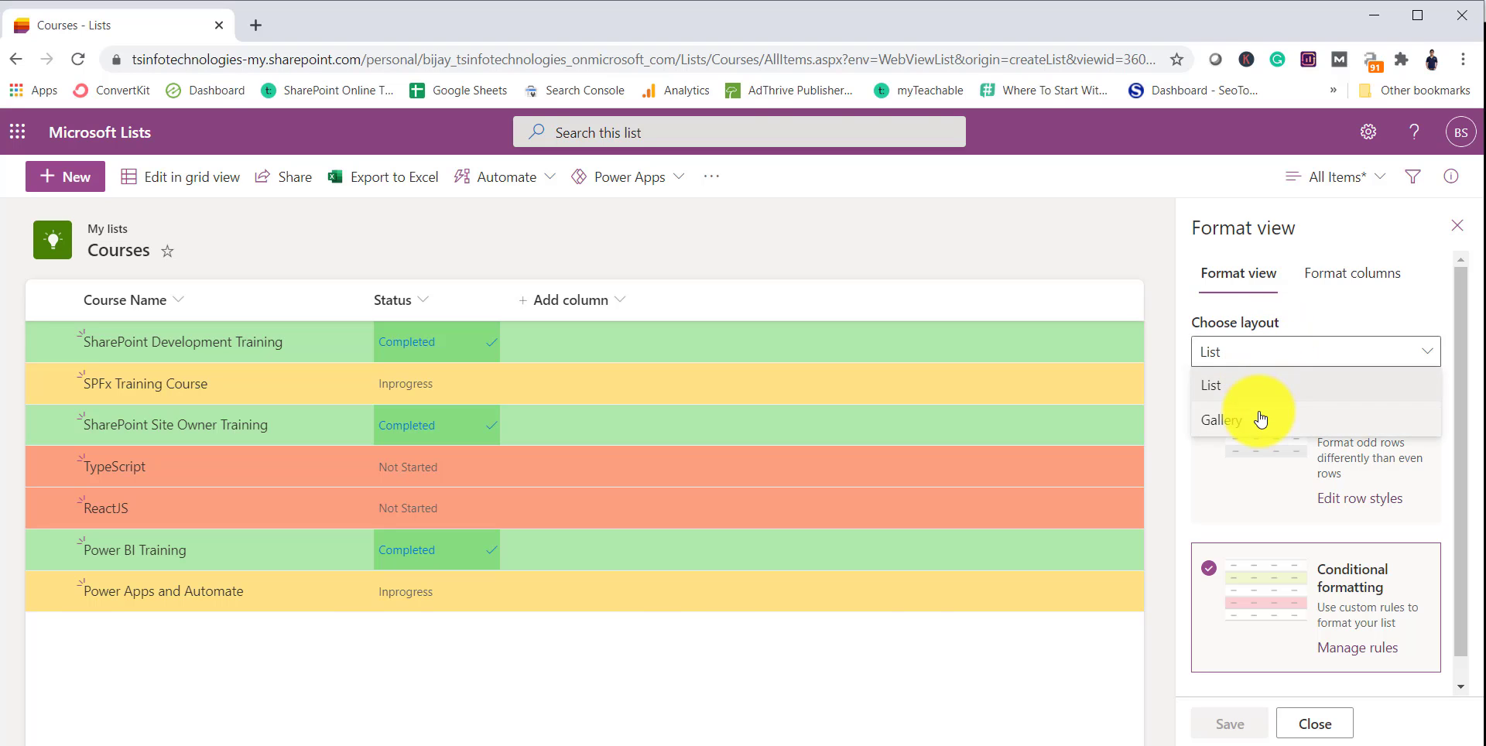
pyautogui.click(1260, 419)
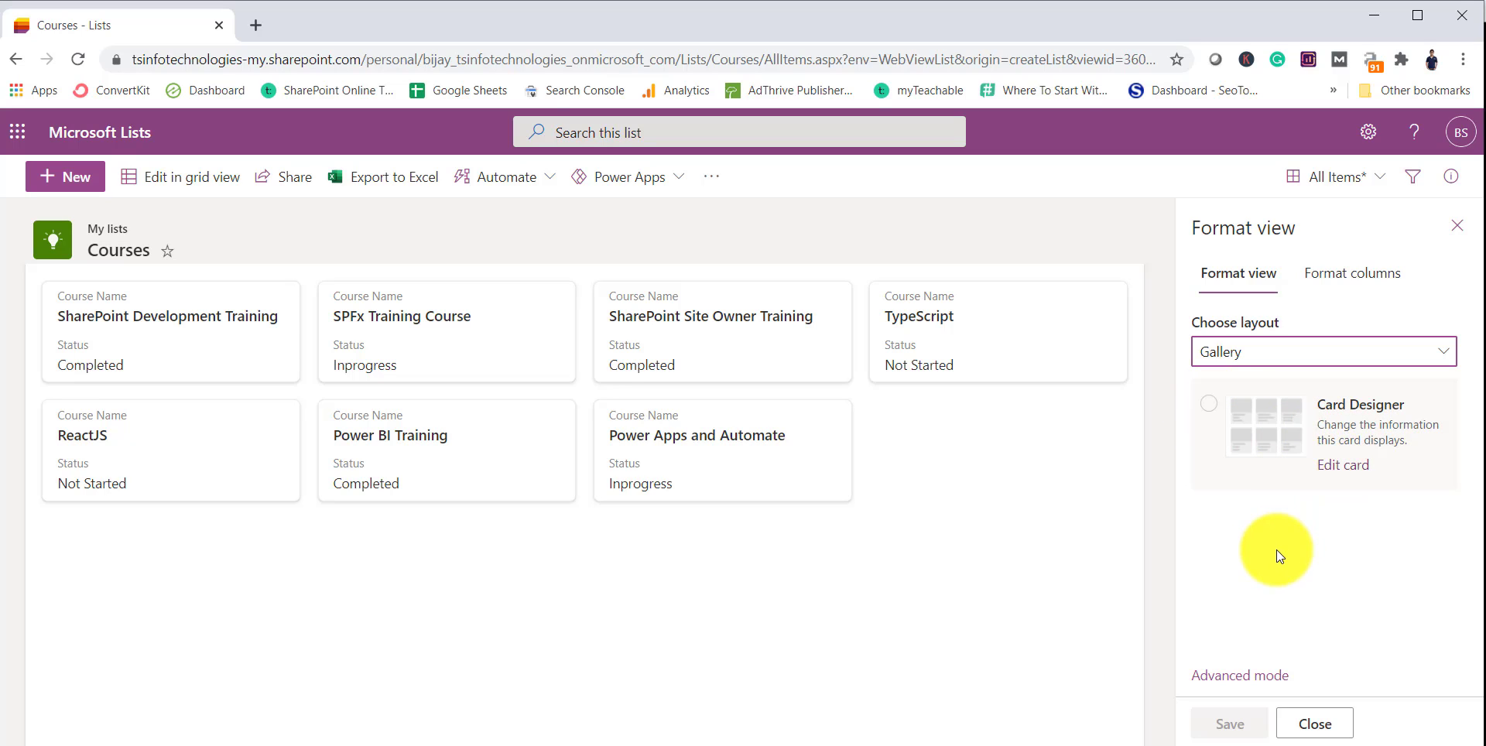
# Step: Open the Card Designer for the gallery cards and toggle Show column names as labels off and back on
pyautogui.click(1335, 467)
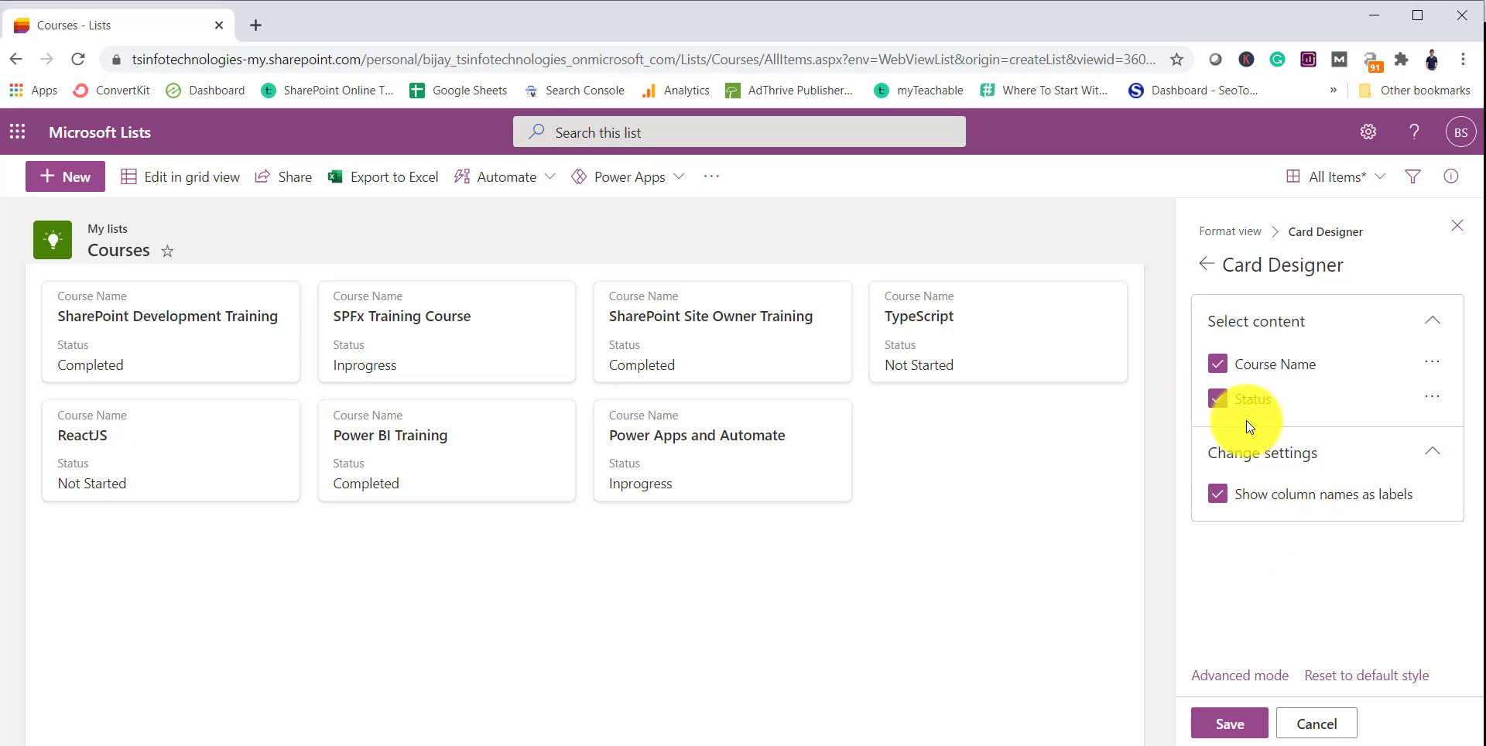
pyautogui.click(1210, 502)
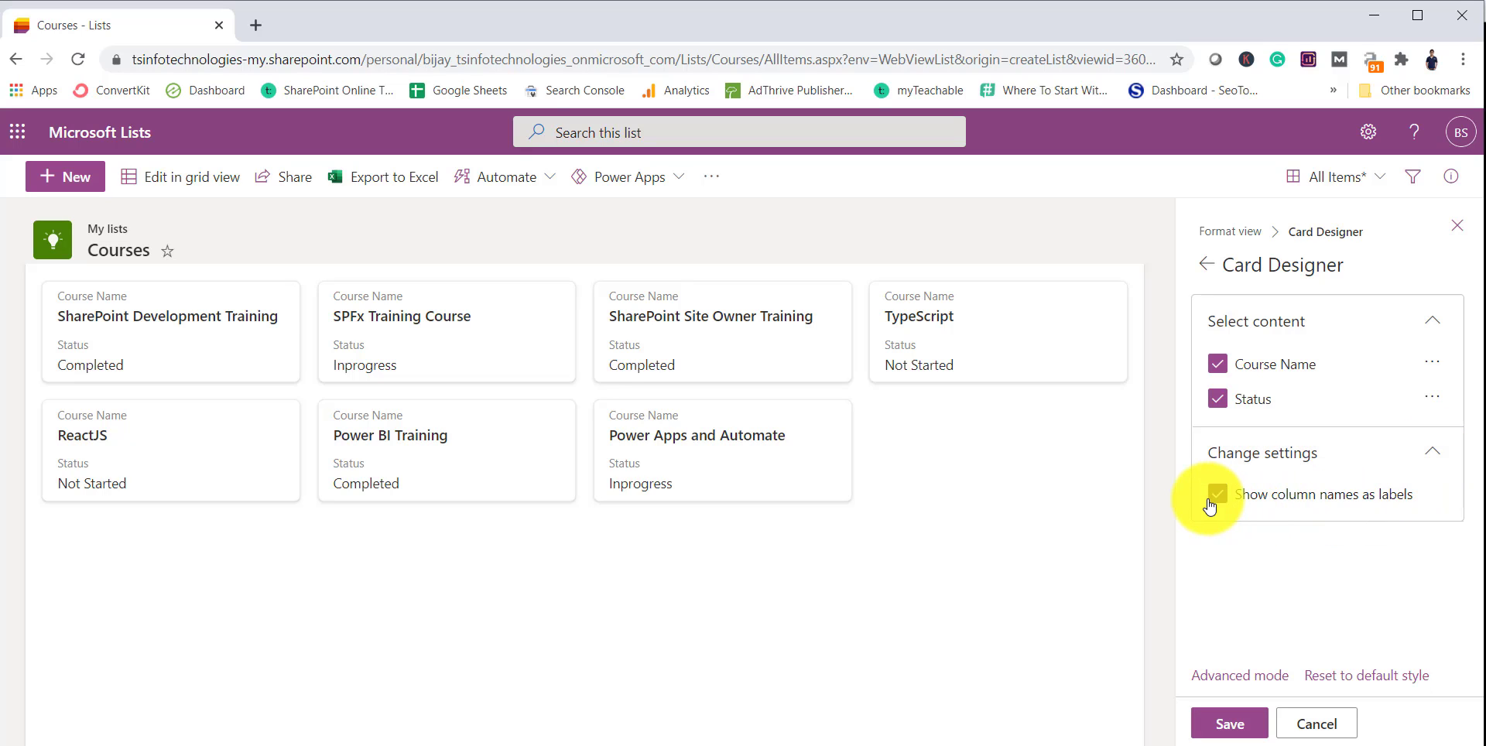
pyautogui.click(1212, 500)
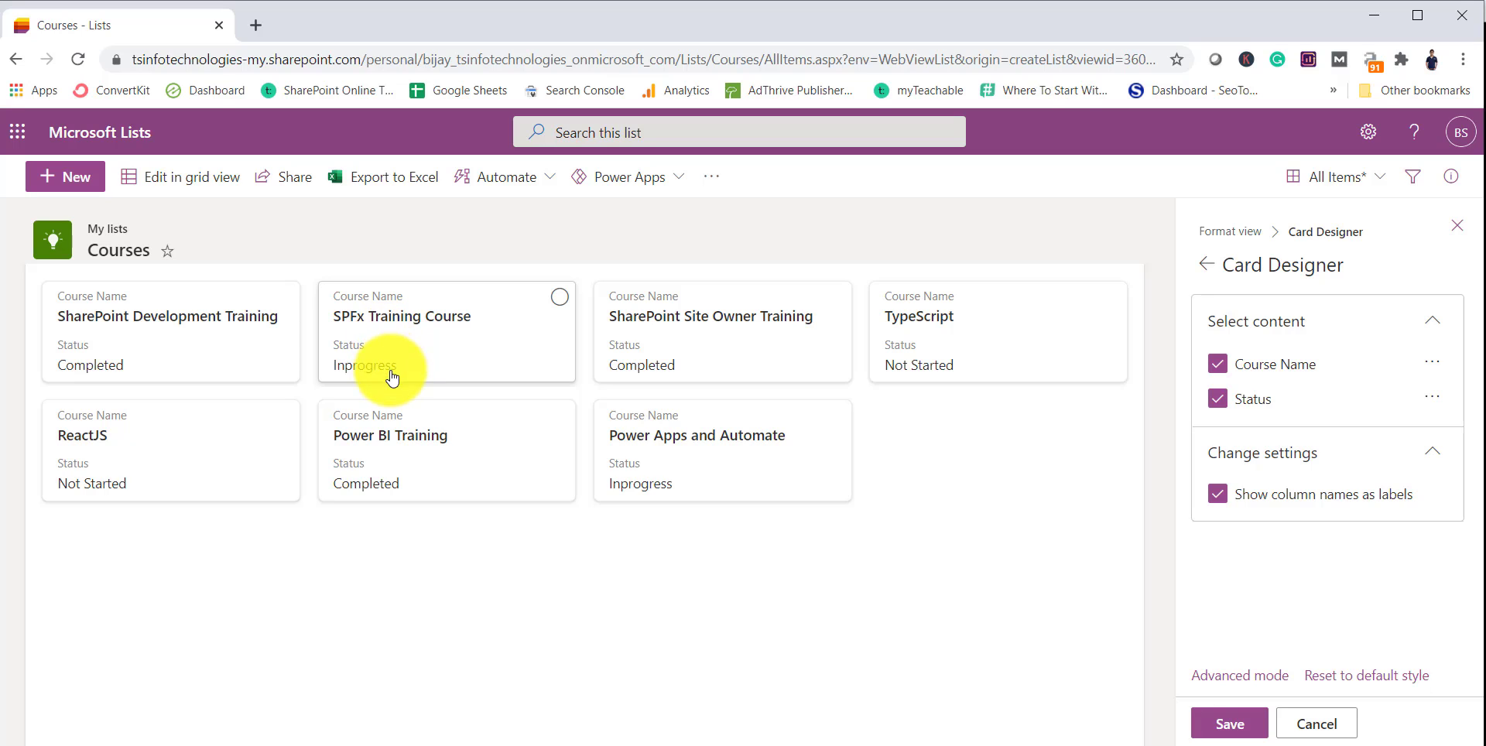
# Step: Move Status above Course Name on the gallery cards and turn off Show column names as labels
pyautogui.click(1433, 397)
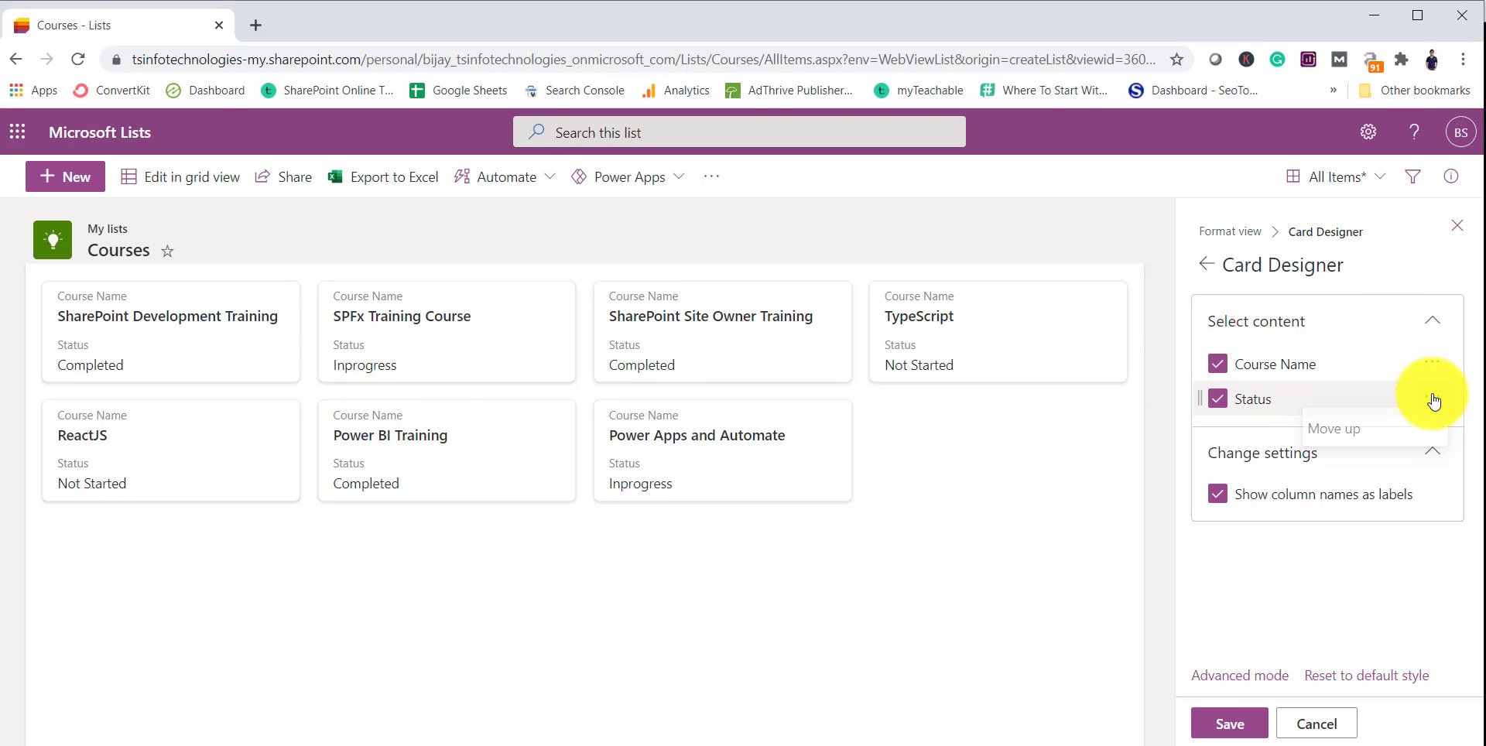
pyautogui.click(1385, 442)
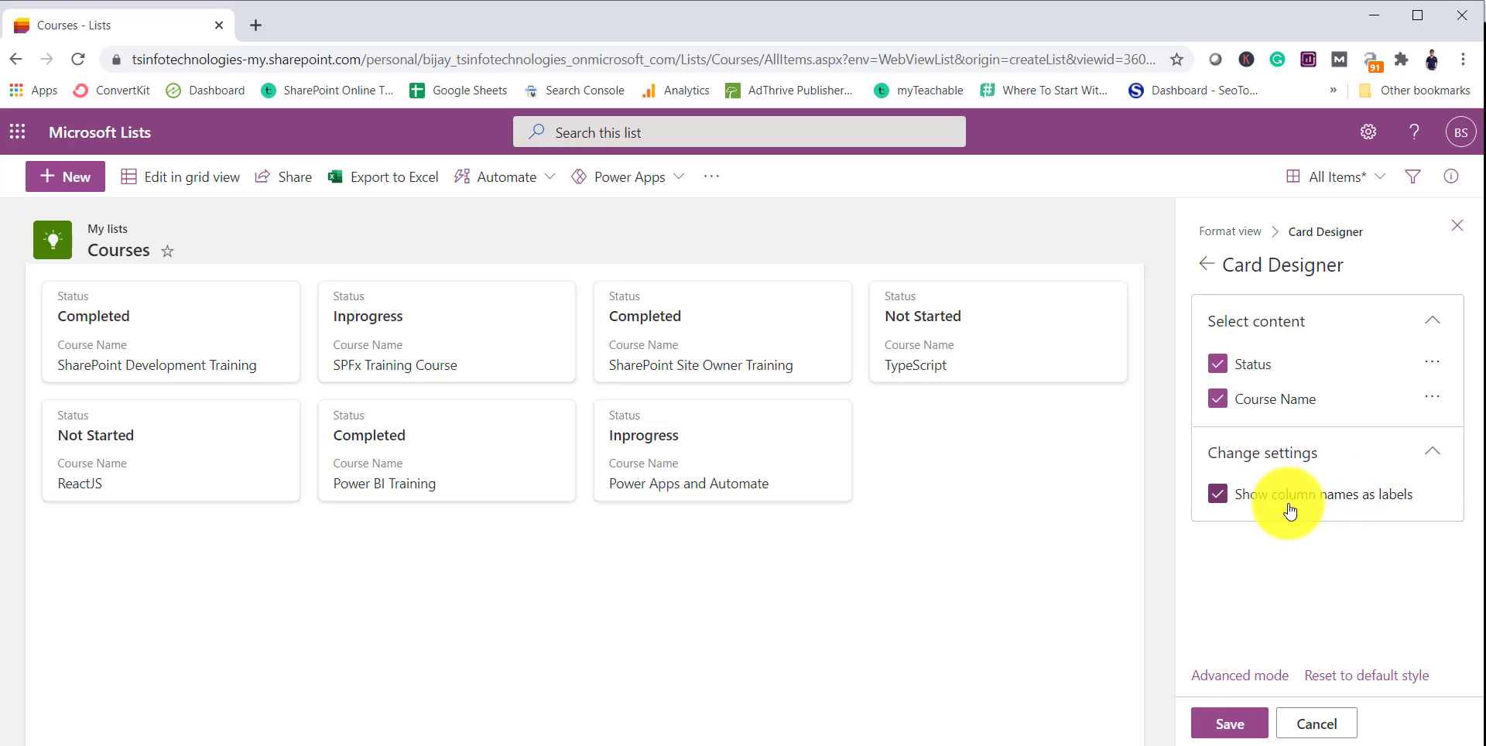
pyautogui.click(1219, 496)
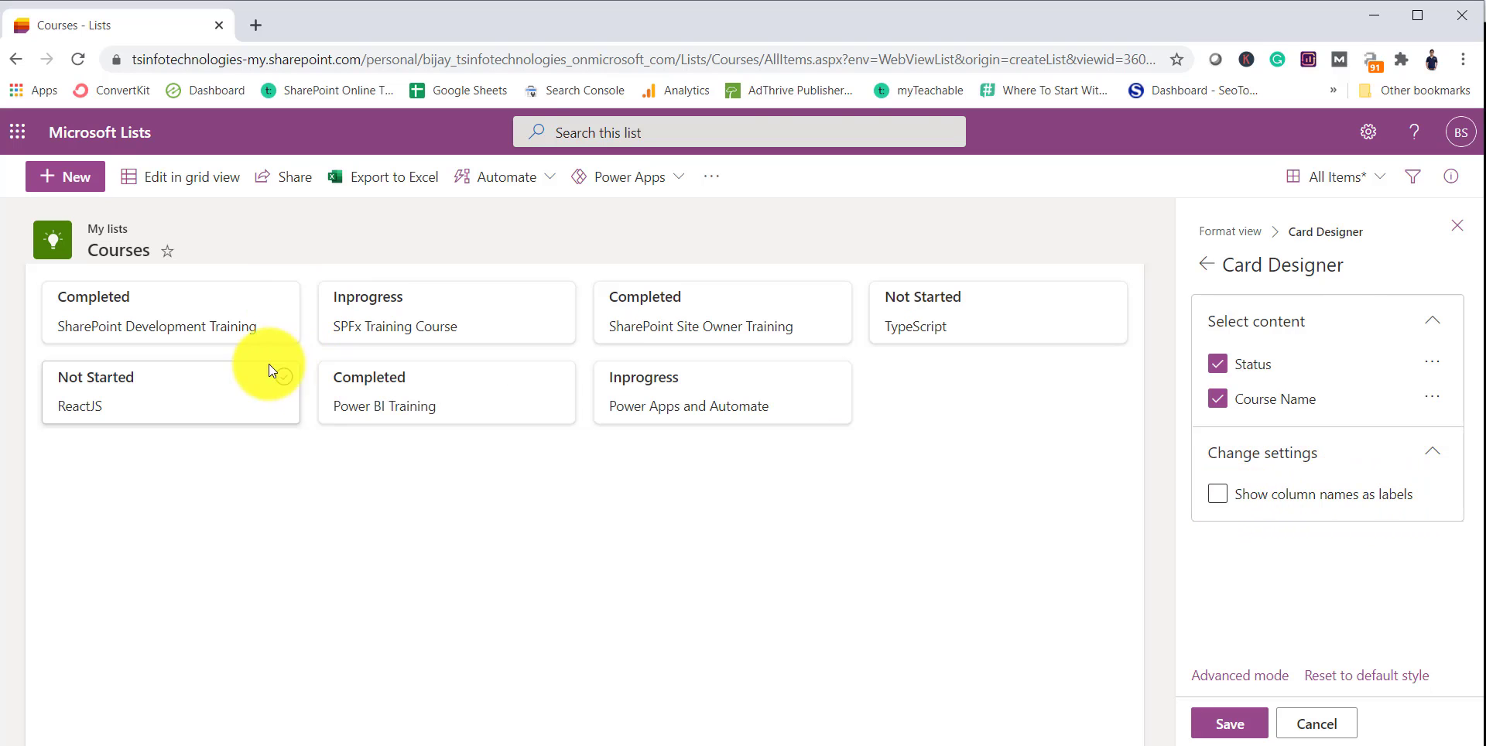
# Step: Move Course Name back above Status on the cards and turn Show column names as labels back on
pyautogui.click(1432, 397)
pyautogui.click(1413, 427)
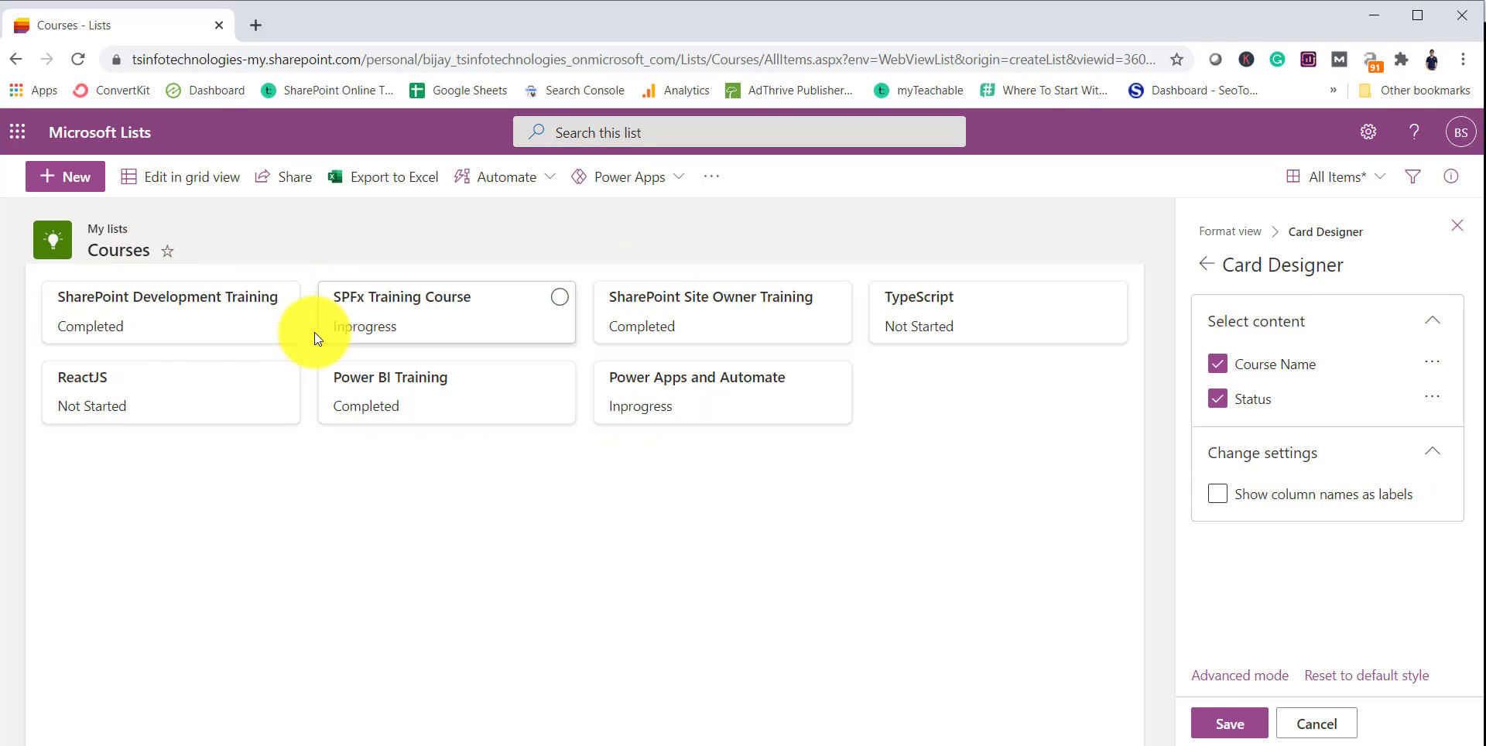
pyautogui.click(1226, 499)
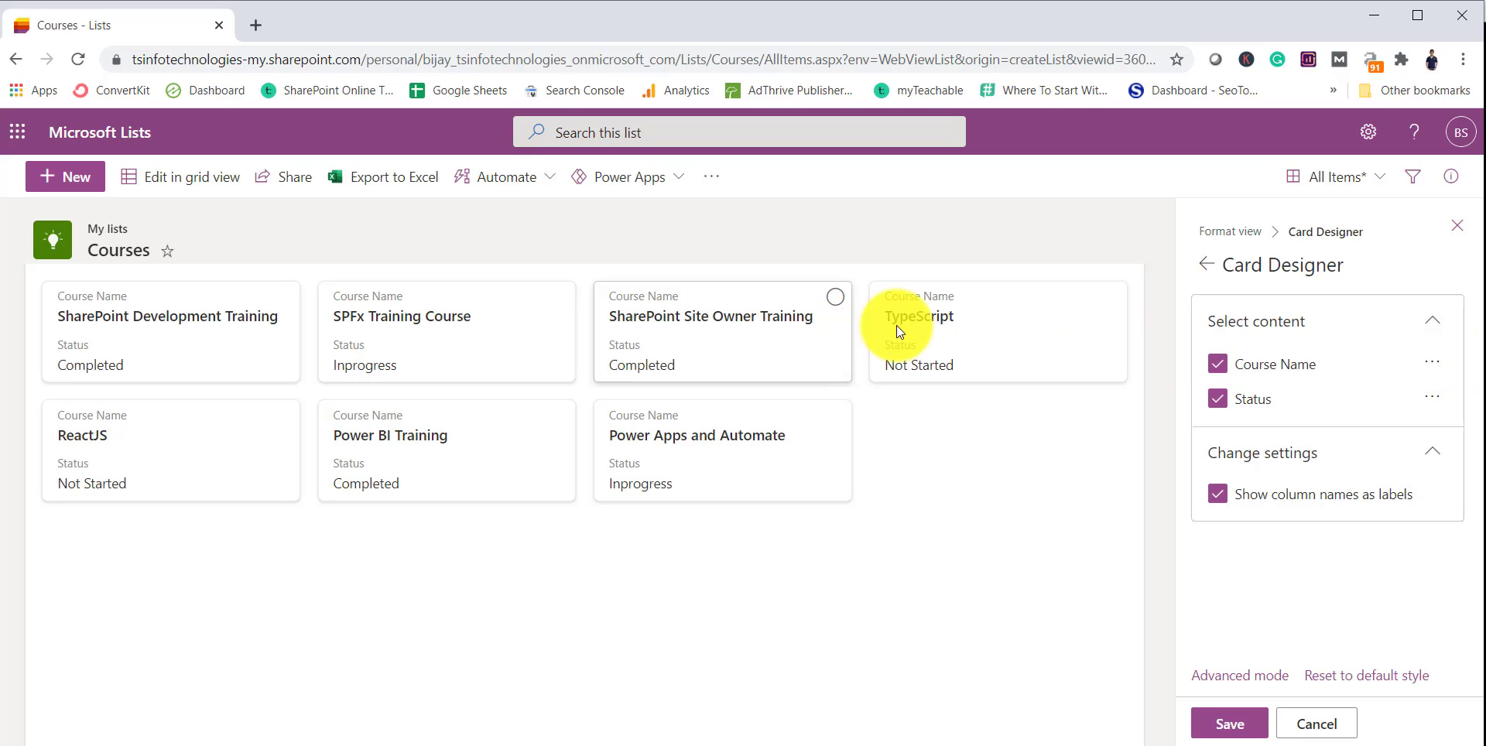
# Step: Leave the Card Designer, view the Status column formatting options, and return to the view formatting settings
pyautogui.click(1206, 264)
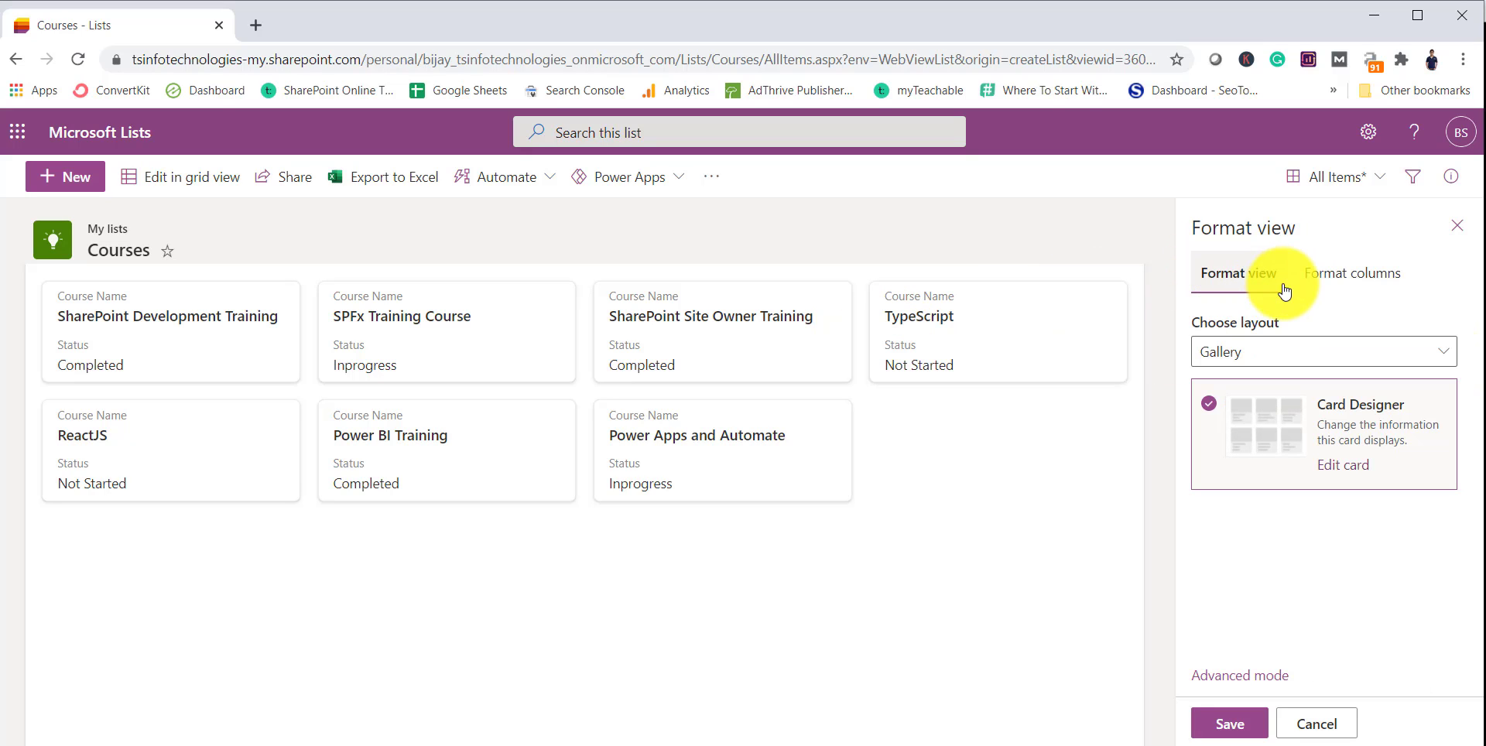
pyautogui.click(1321, 283)
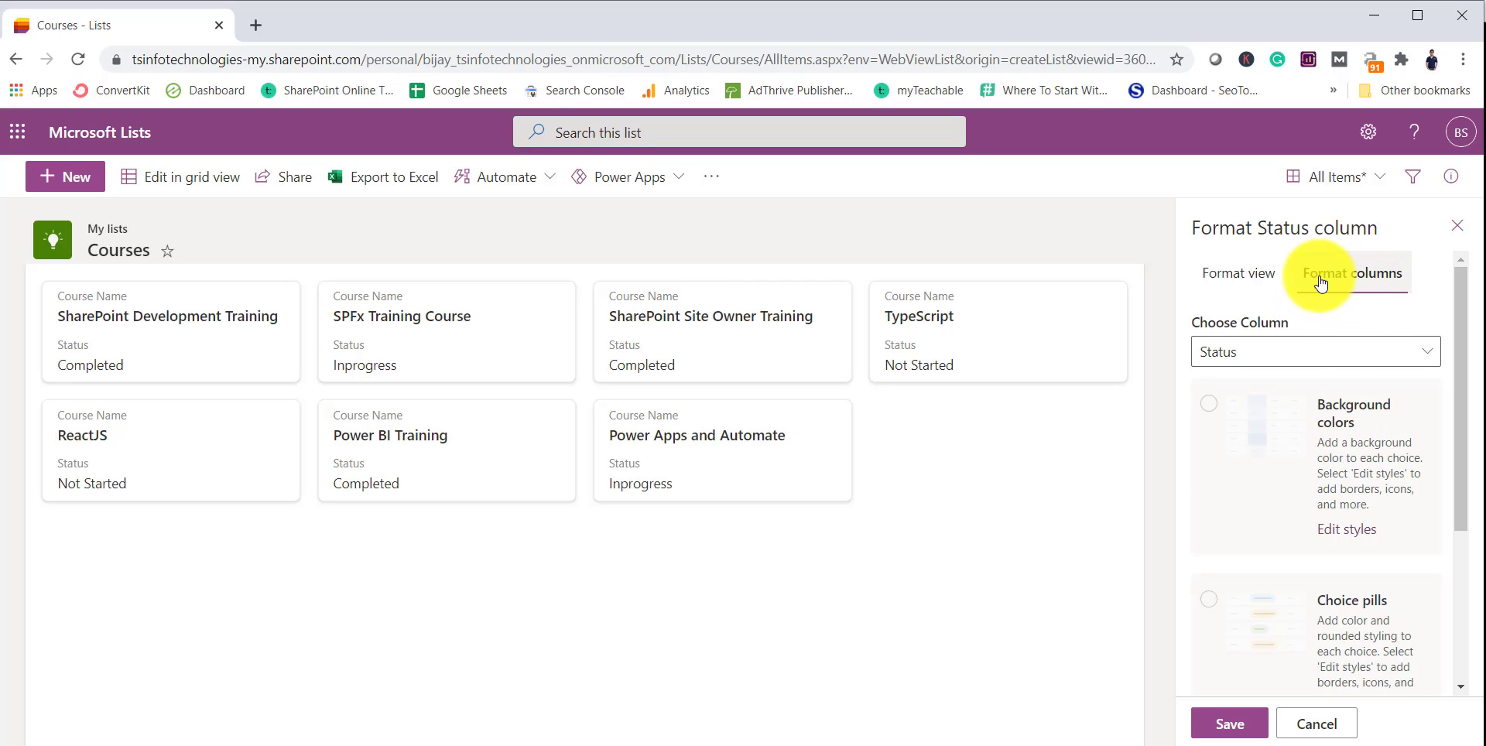
pyautogui.click(1237, 276)
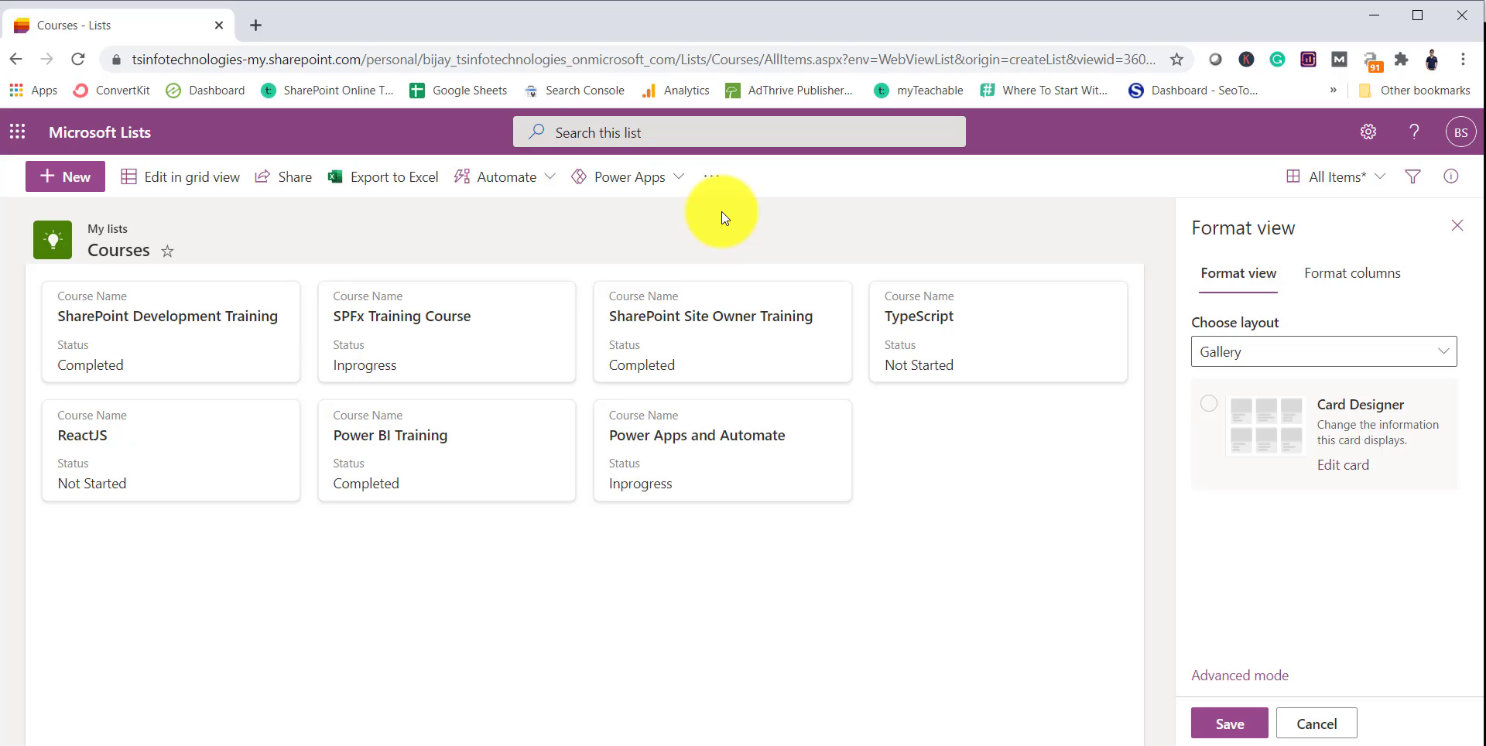
# Step: Open the Alert me form for the Courses list and review its recipients, delivery method, change type and timing options
pyautogui.click(710, 178)
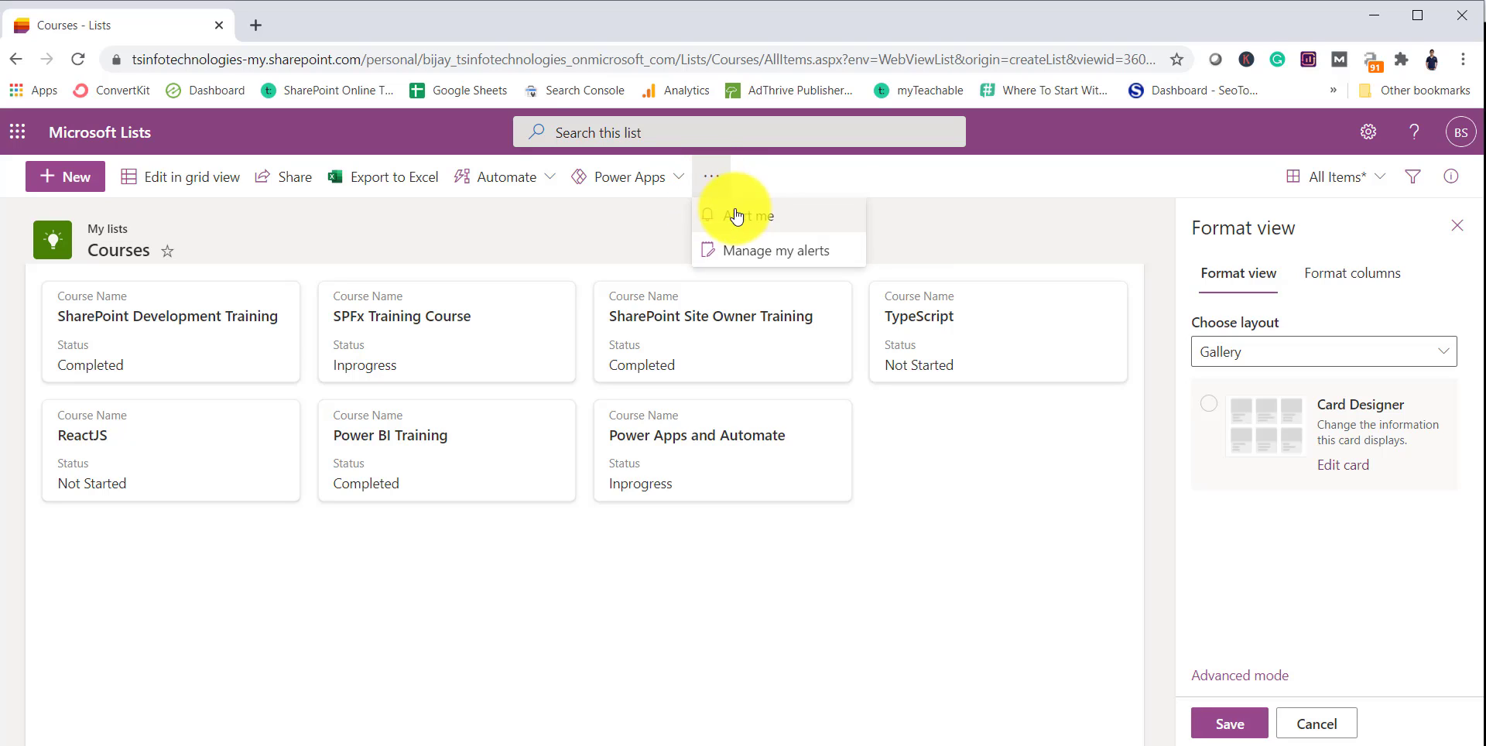
pyautogui.click(756, 224)
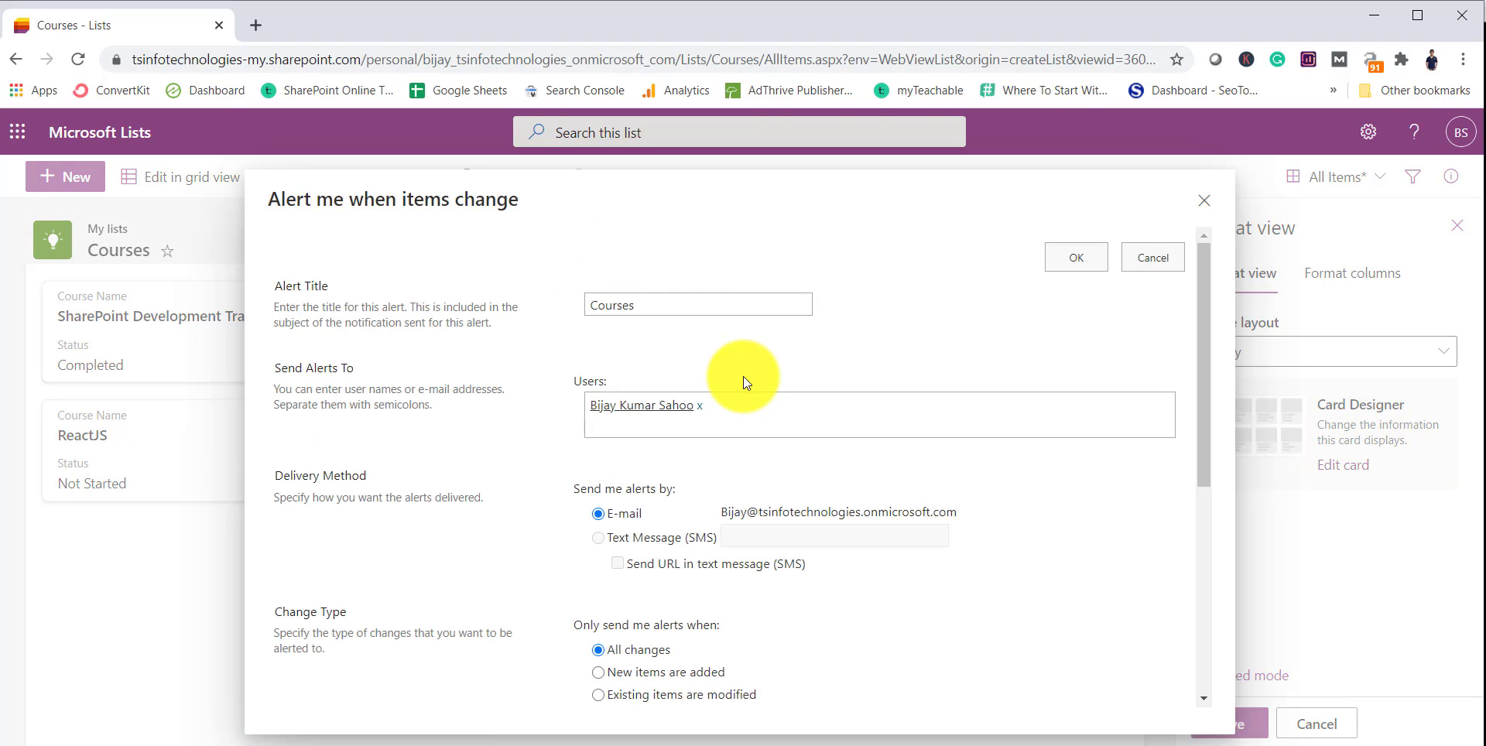
pyautogui.scroll(-1, 743, 377)
pyautogui.scroll(1, 644, 365)
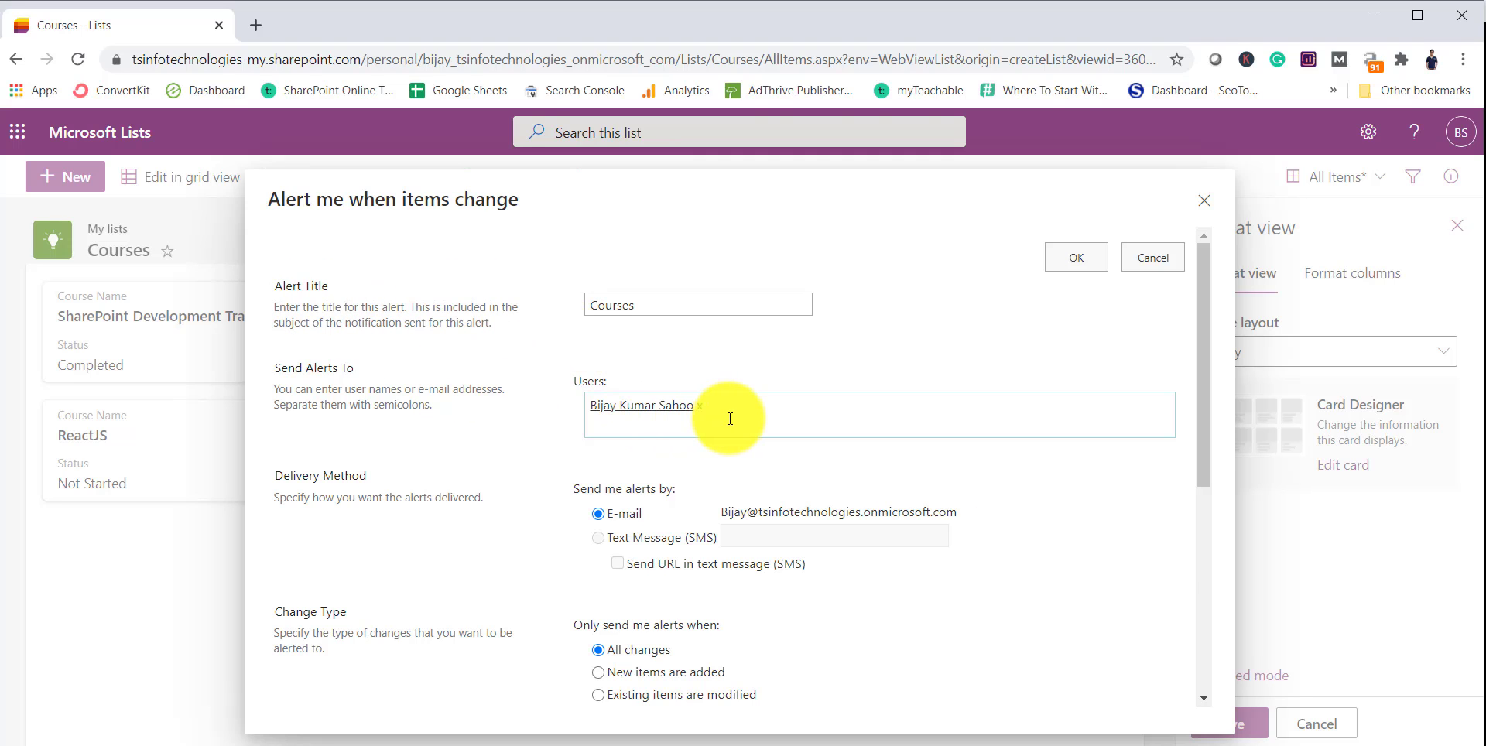
pyautogui.scroll(-2, 720, 414)
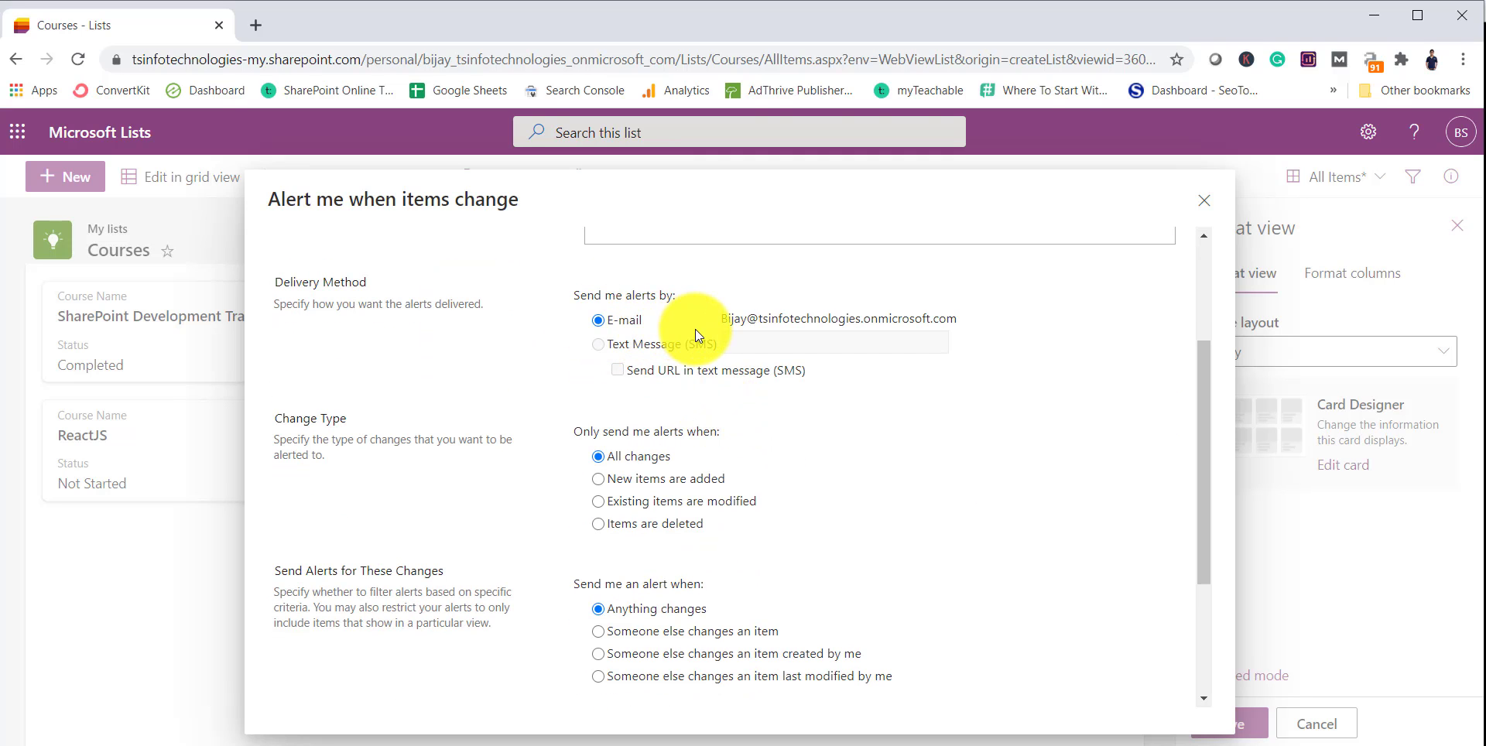
pyautogui.scroll(-2, 715, 358)
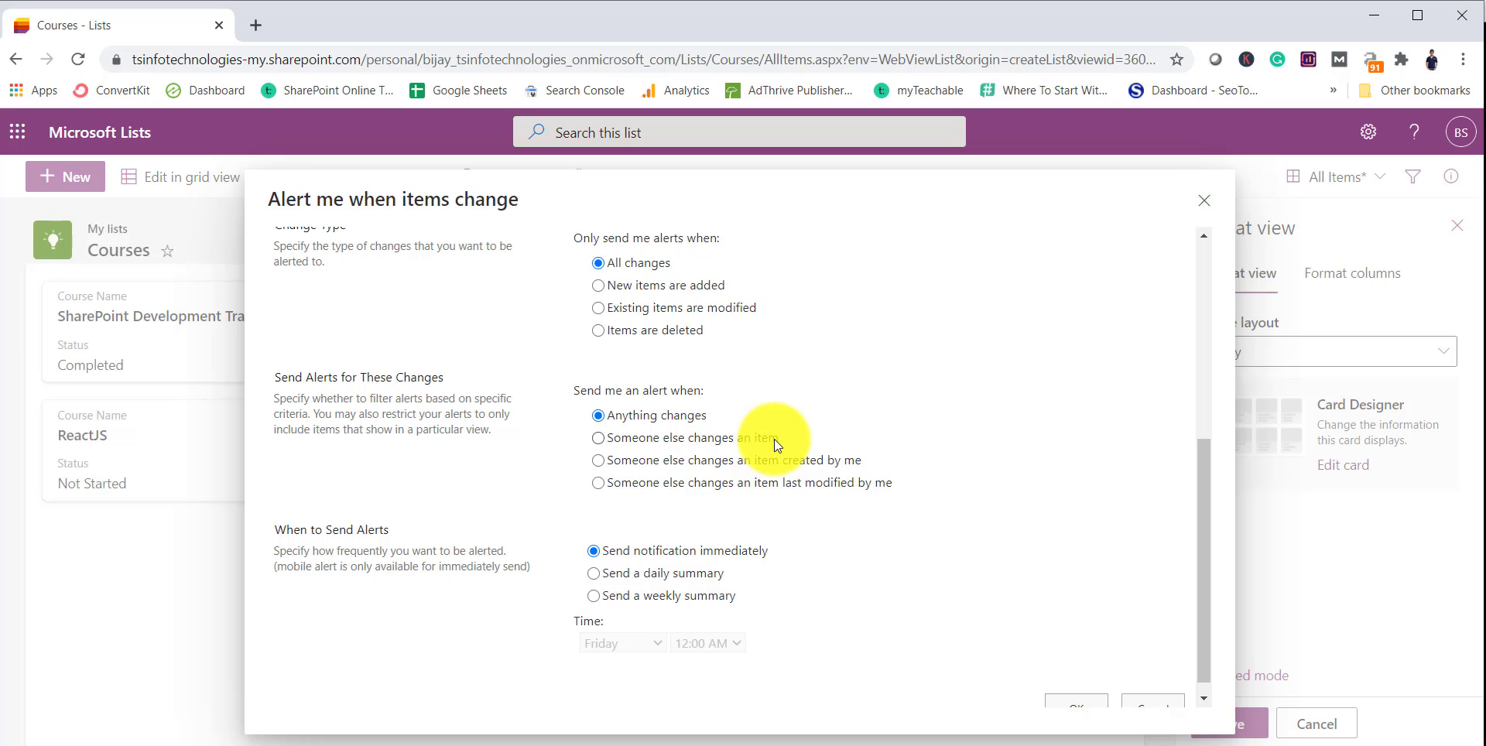
pyautogui.scroll(-1, 728, 559)
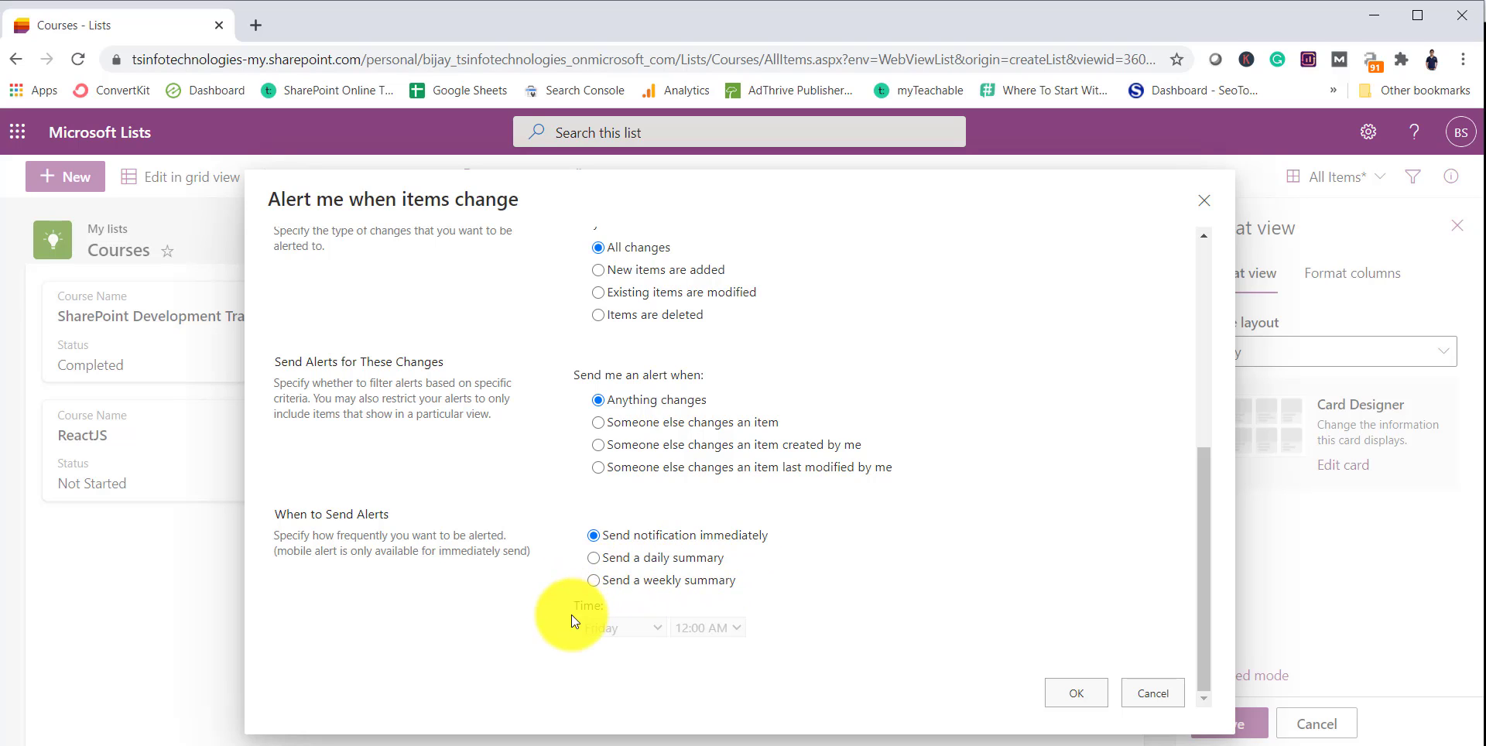
# Step: Try Send a weekly summary as the alert timing, restore Send notification immediately, and close the alert form
pyautogui.click(594, 580)
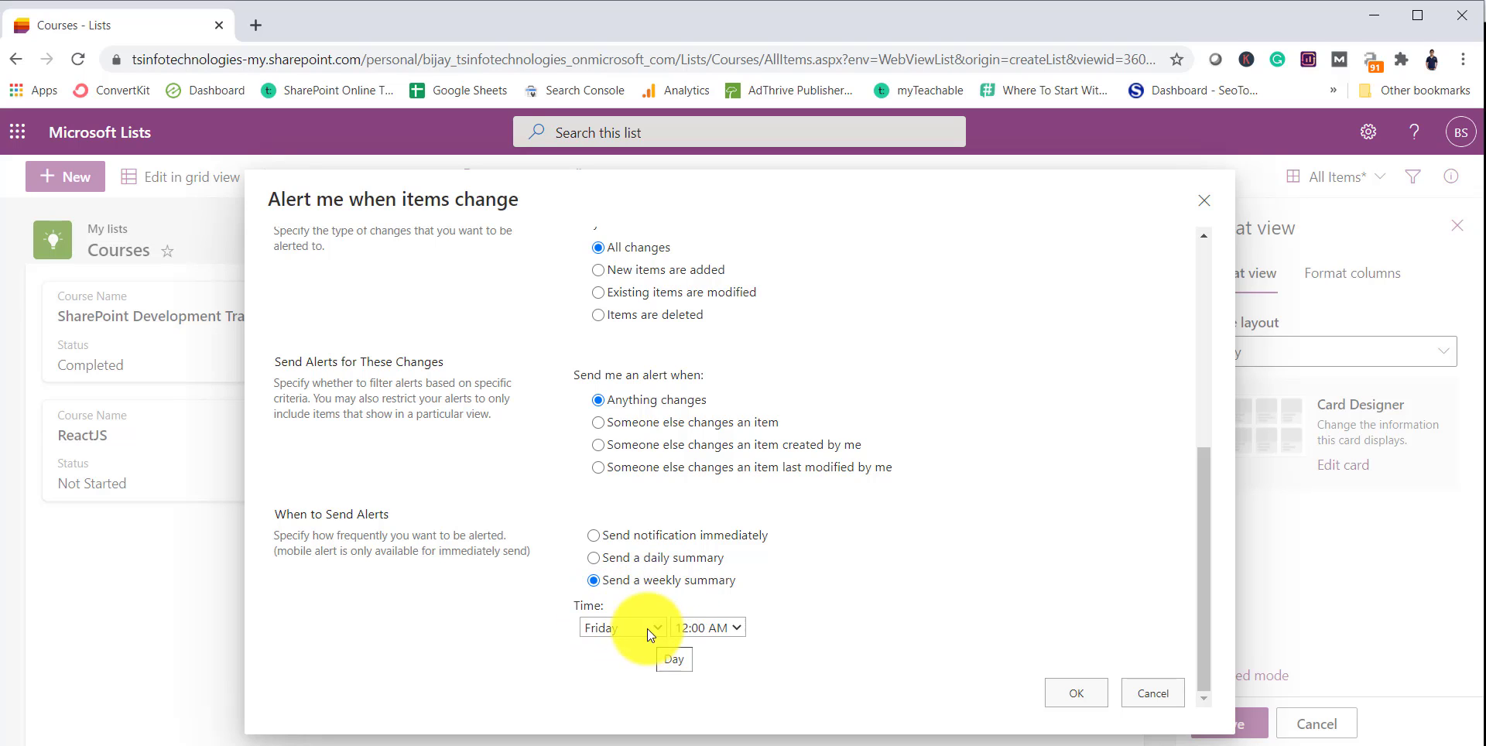
pyautogui.click(594, 535)
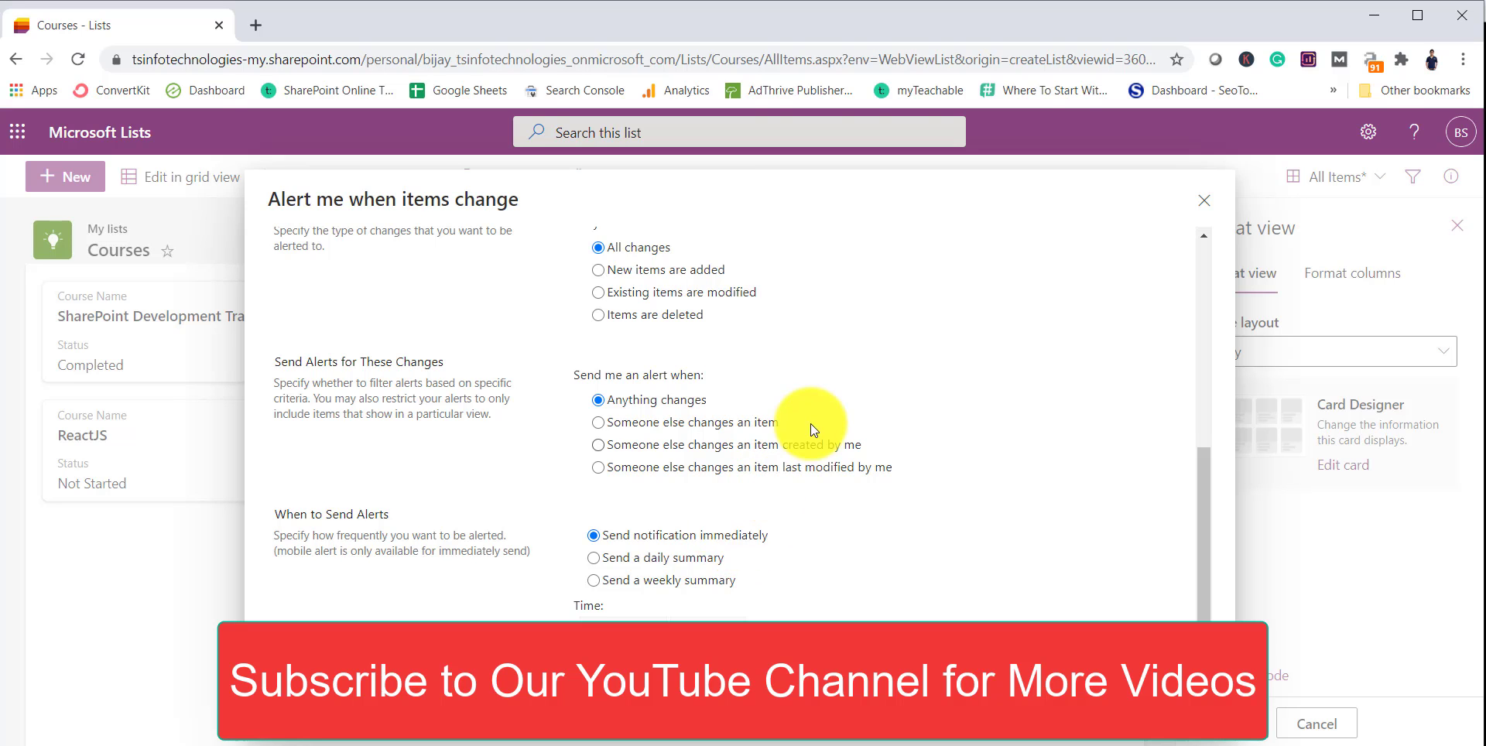
pyautogui.scroll(5, 698, 346)
pyautogui.scroll(-5, 699, 469)
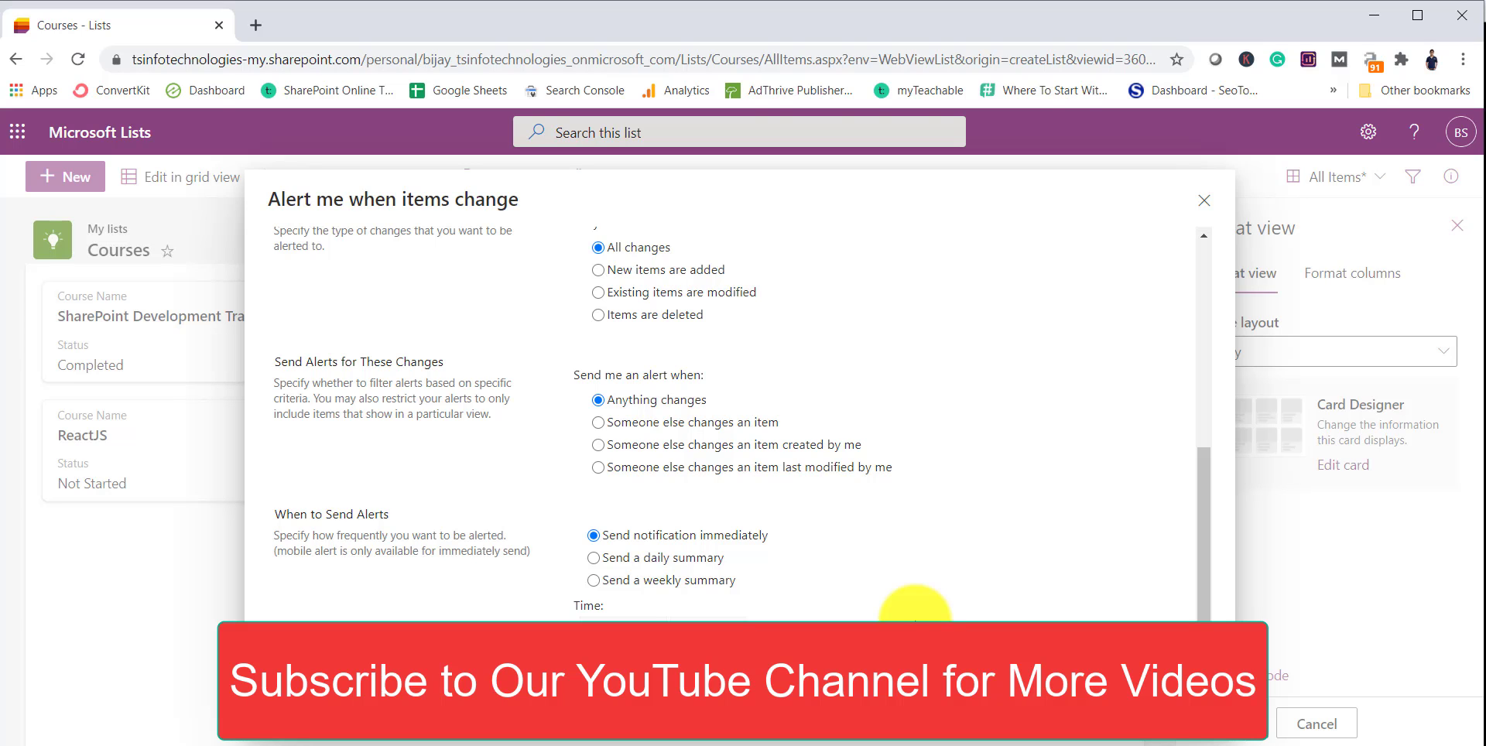
pyautogui.click(916, 620)
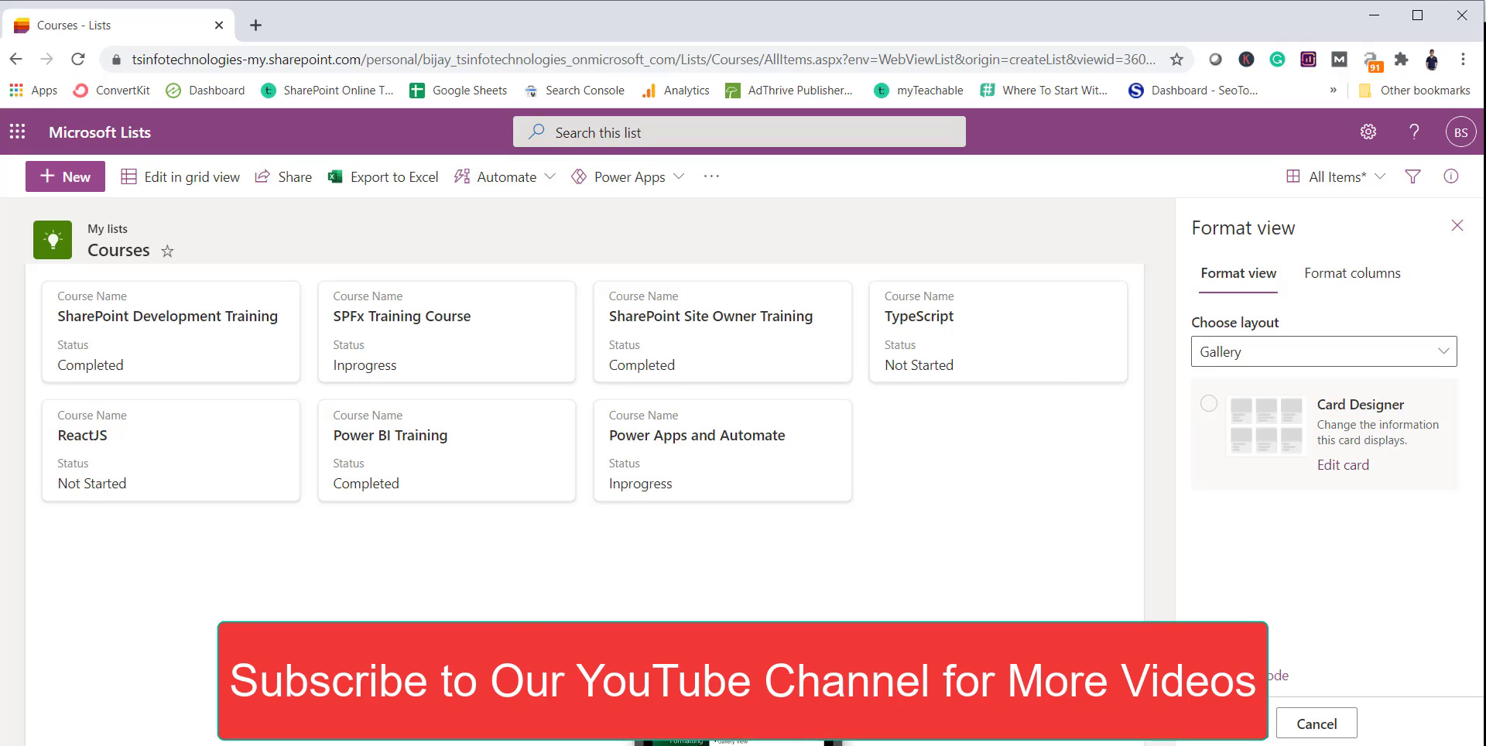
pyautogui.hotkey('alt', 'Tab')
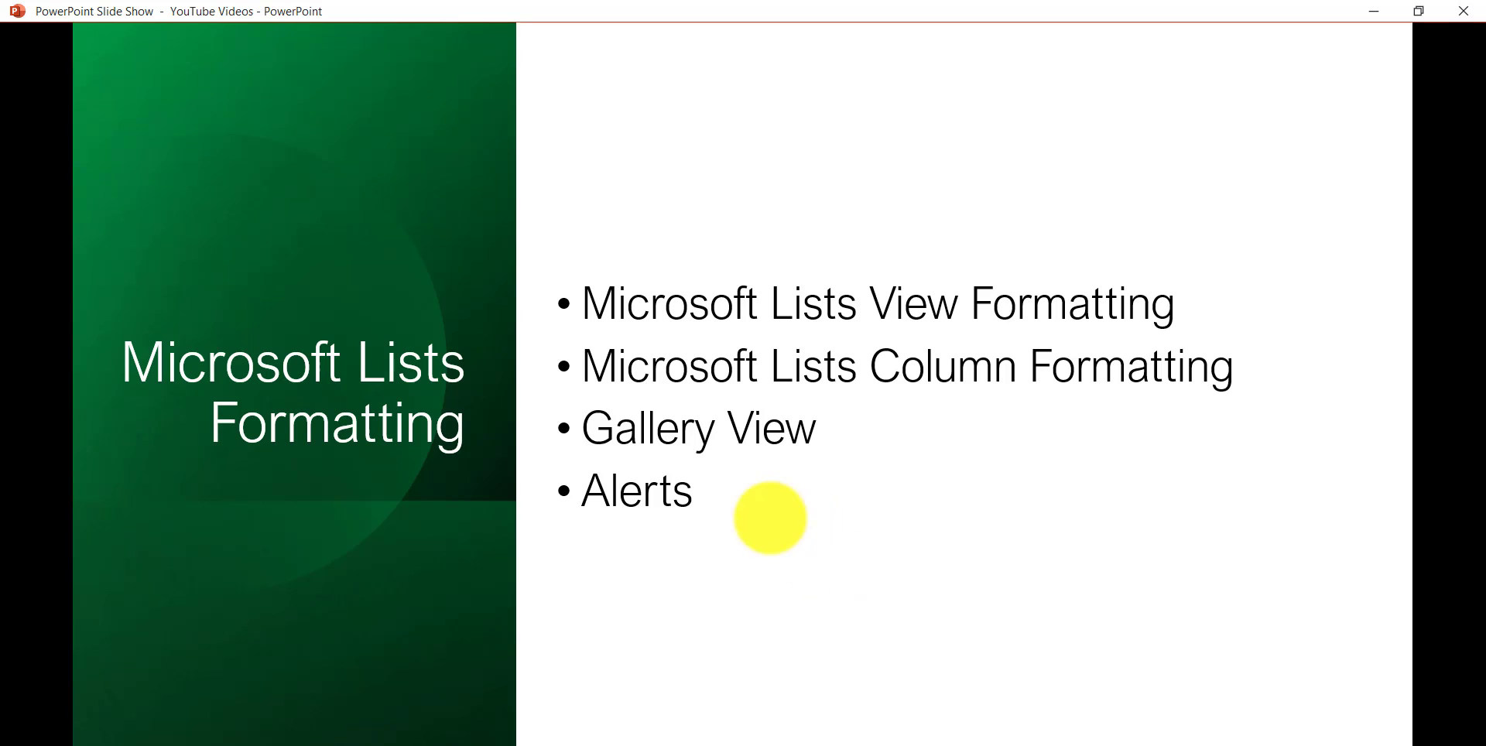
pyautogui.click(593, 377)
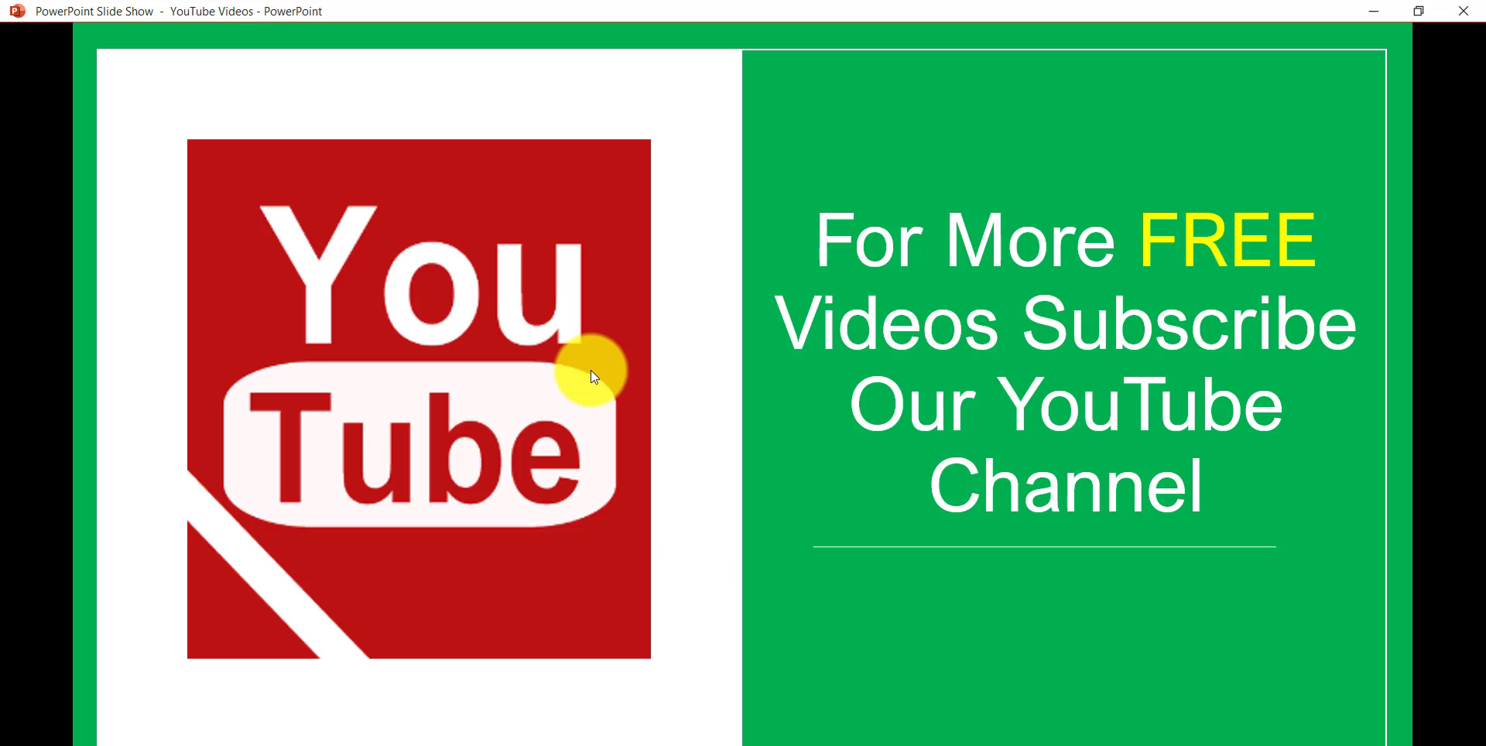